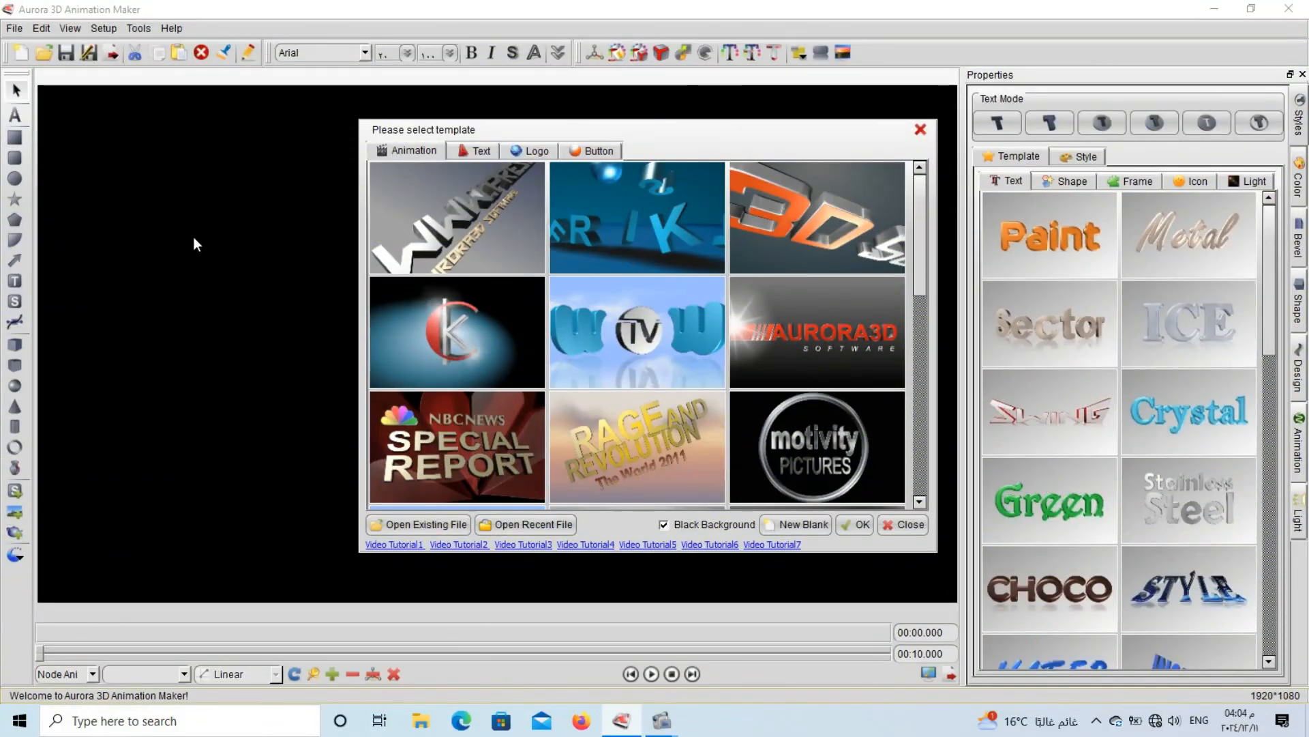
Open the NBC News Special Report animation template and play its animation
{"action": "double_click", "coordinate": [468, 449]}
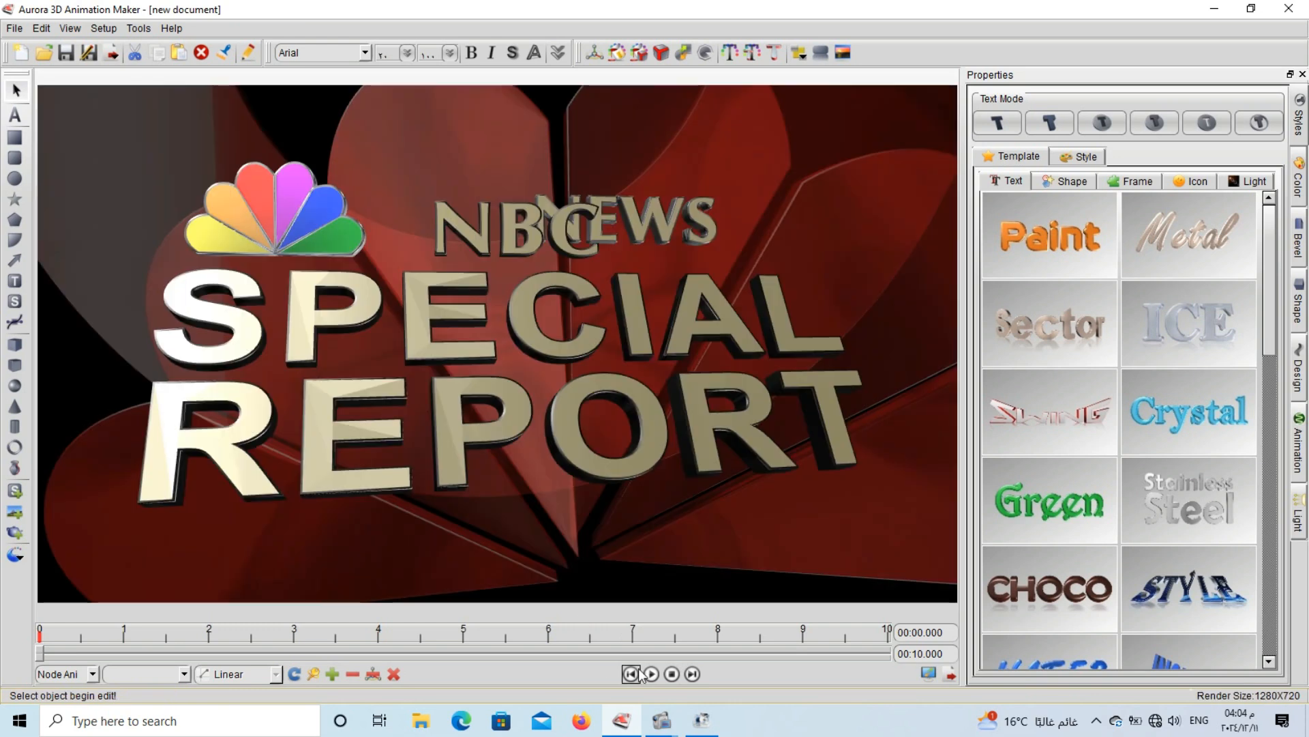
{"action": "left_click", "coordinate": [651, 674]}
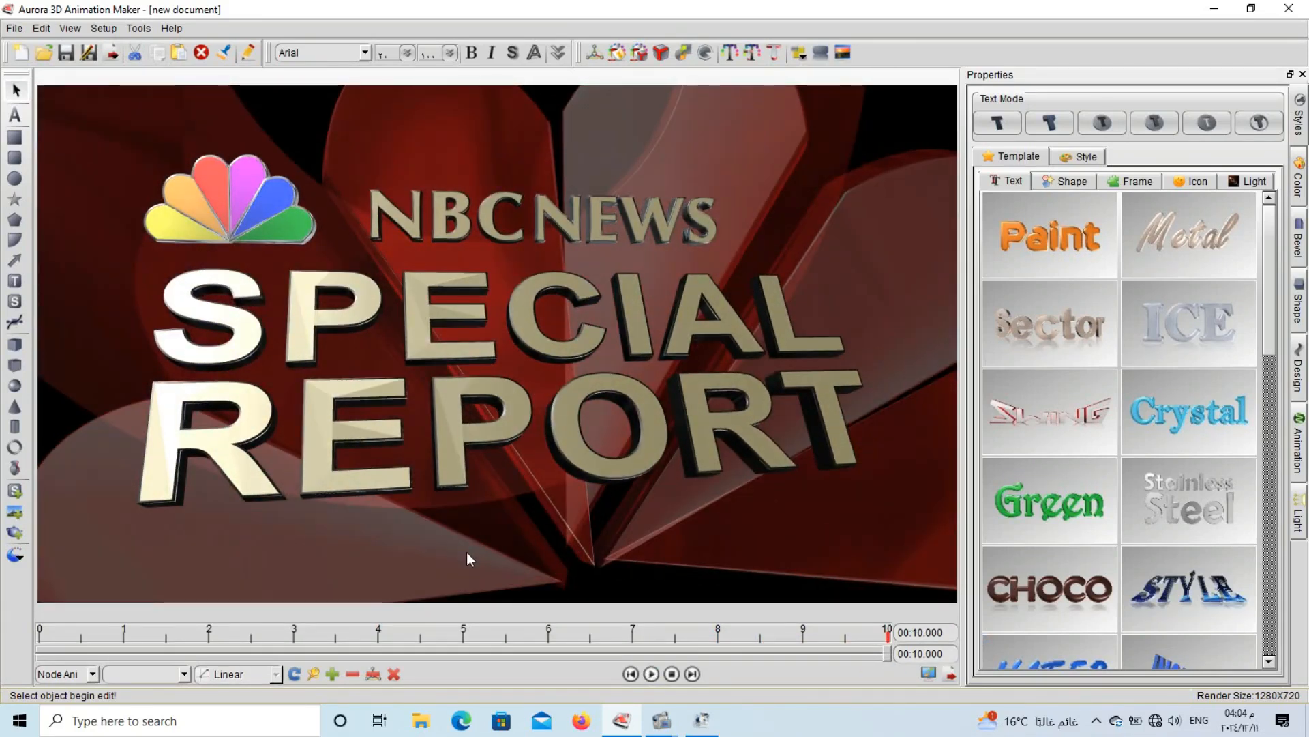
Delete the red petal shapes in the background behind the title text
{"action": "left_click", "coordinate": [467, 551]}
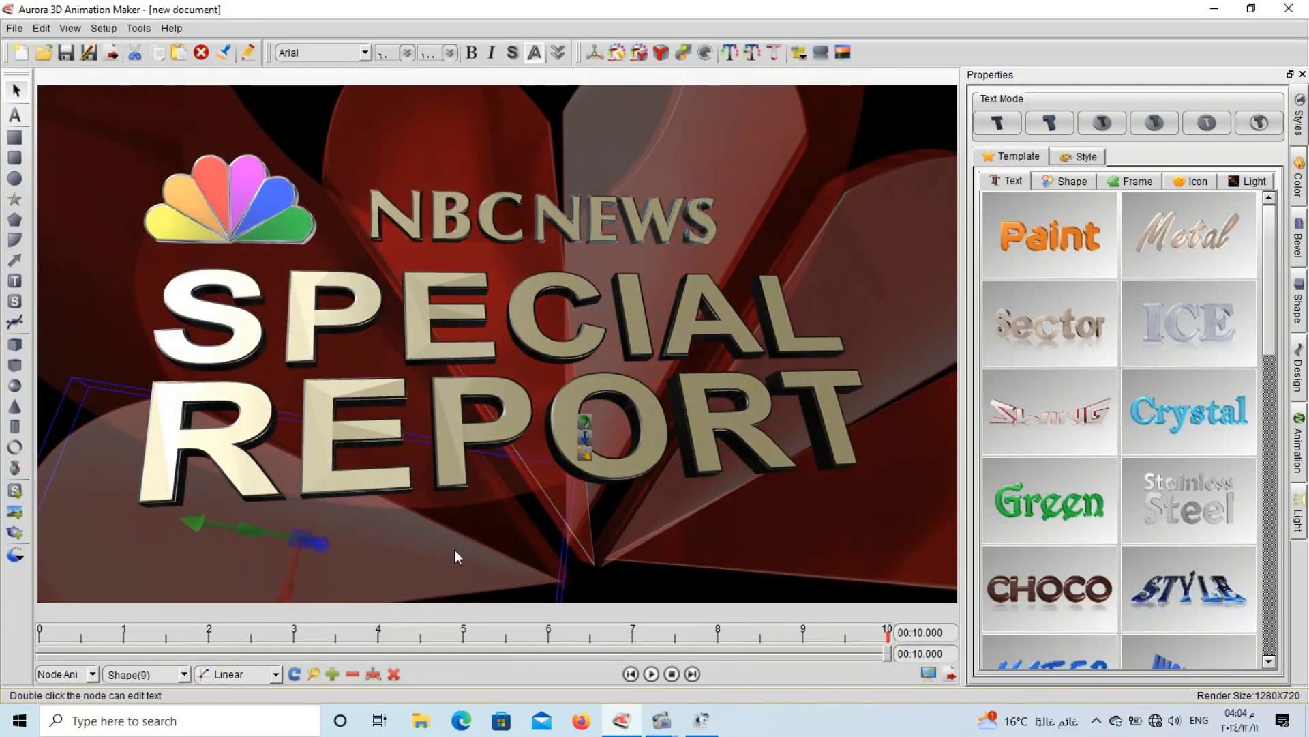
{"action": "left_click", "coordinate": [454, 549]}
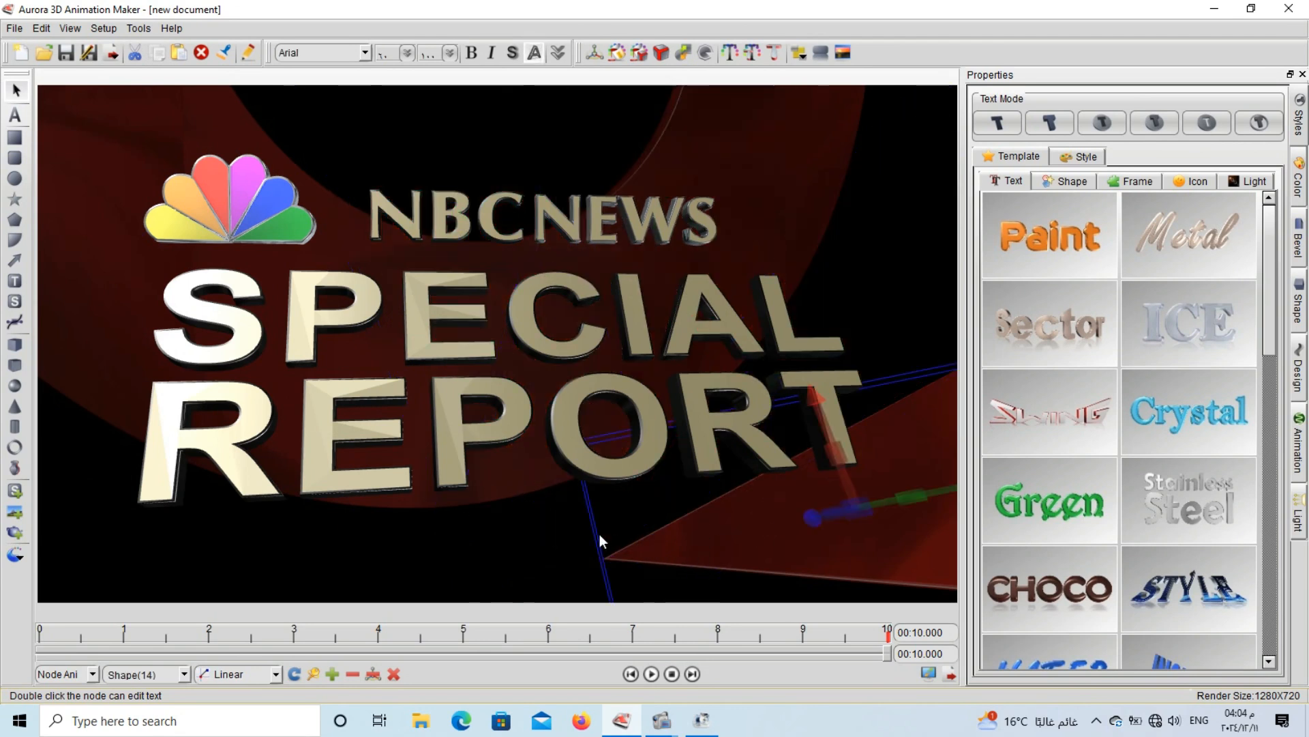
{"action": "left_click", "coordinate": [493, 485]}
{"action": "key", "text": "Delete"}
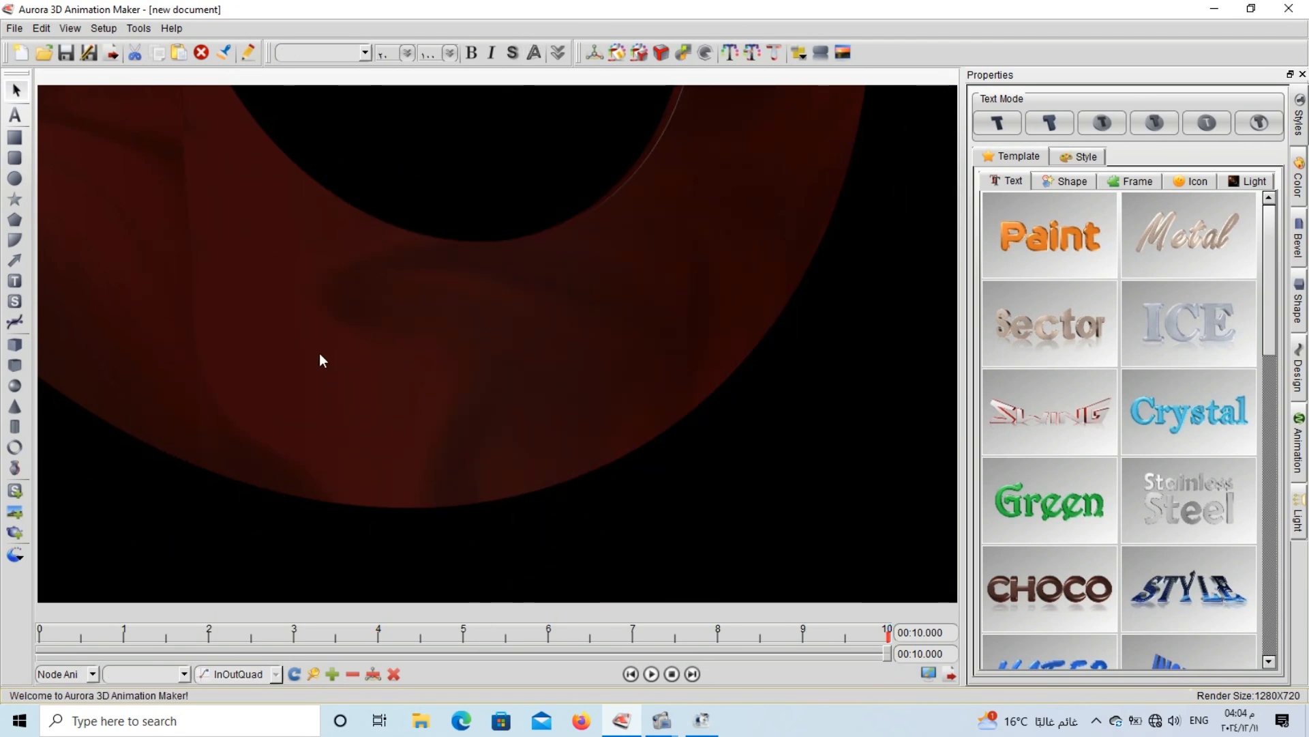
{"action": "key", "text": "ctrl+z"}
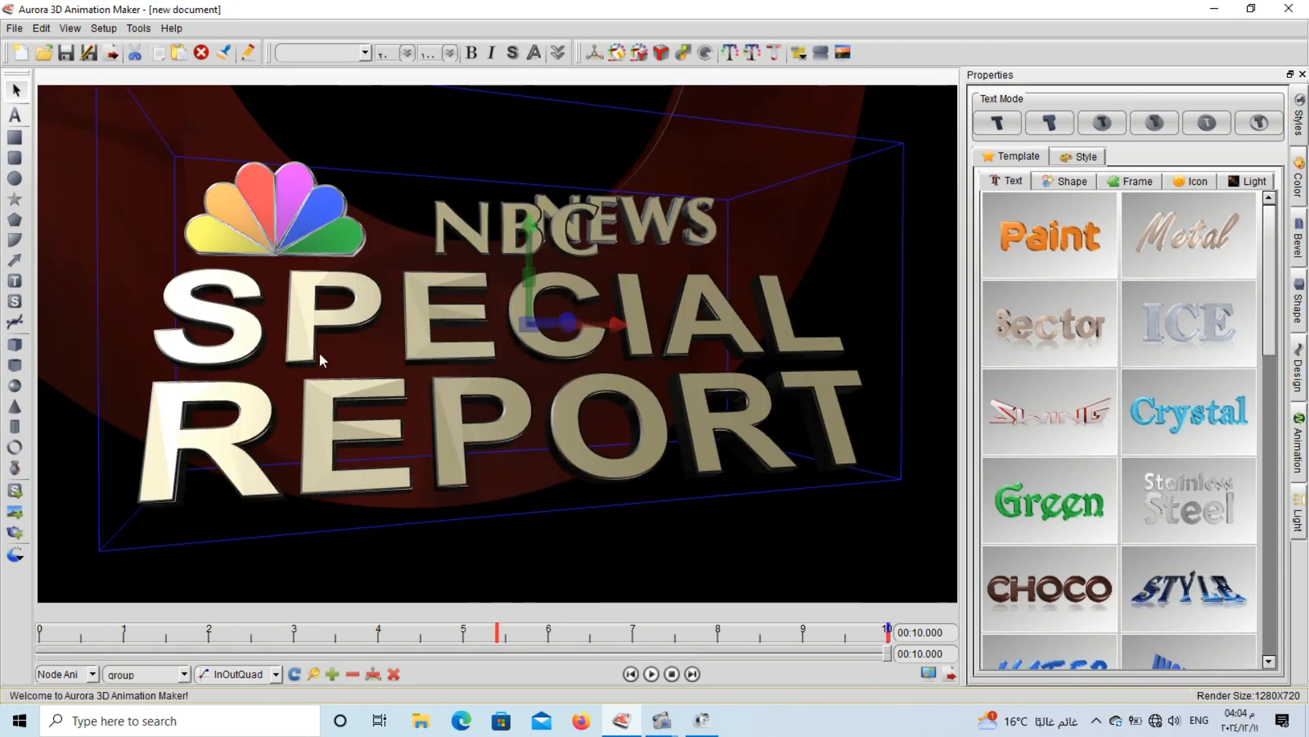
Ungroup the title group and delete the multicoloured peacock logo
{"action": "right_click", "coordinate": [448, 424]}
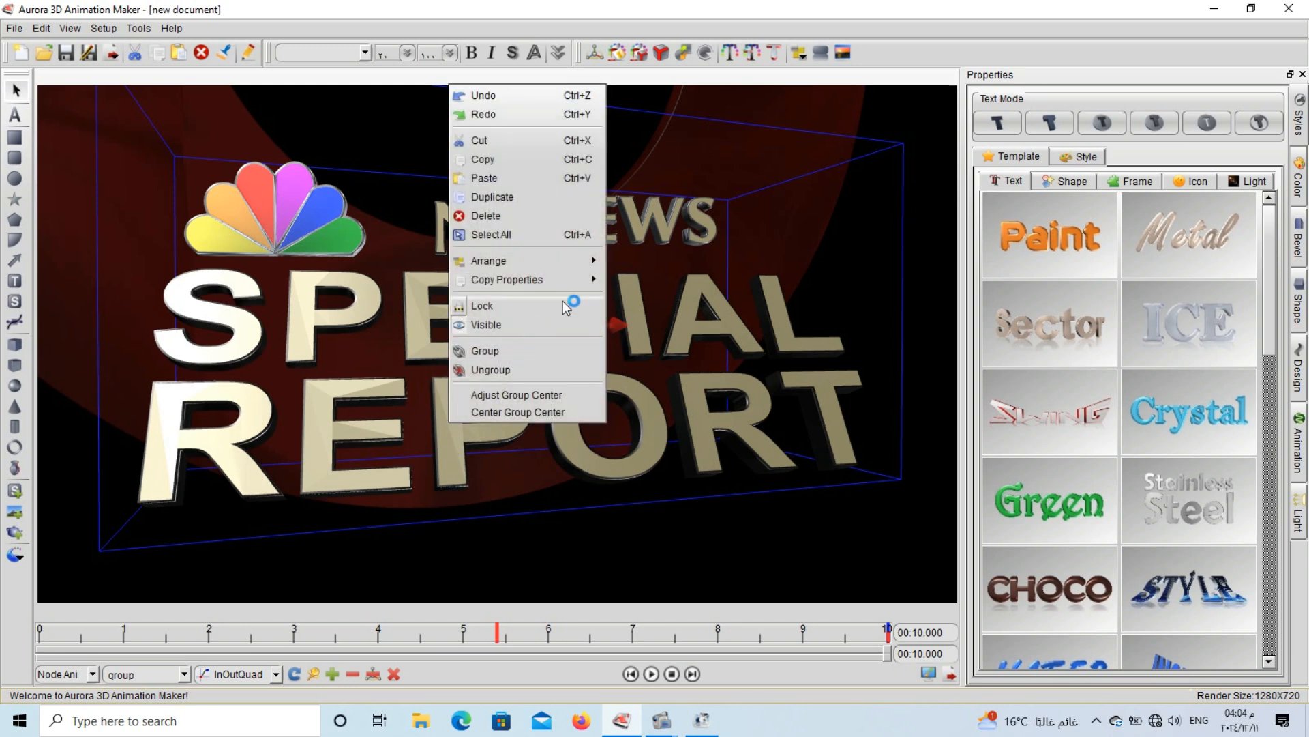
{"action": "mouse_move", "coordinate": [585, 280]}
{"action": "left_click", "coordinate": [653, 282]}
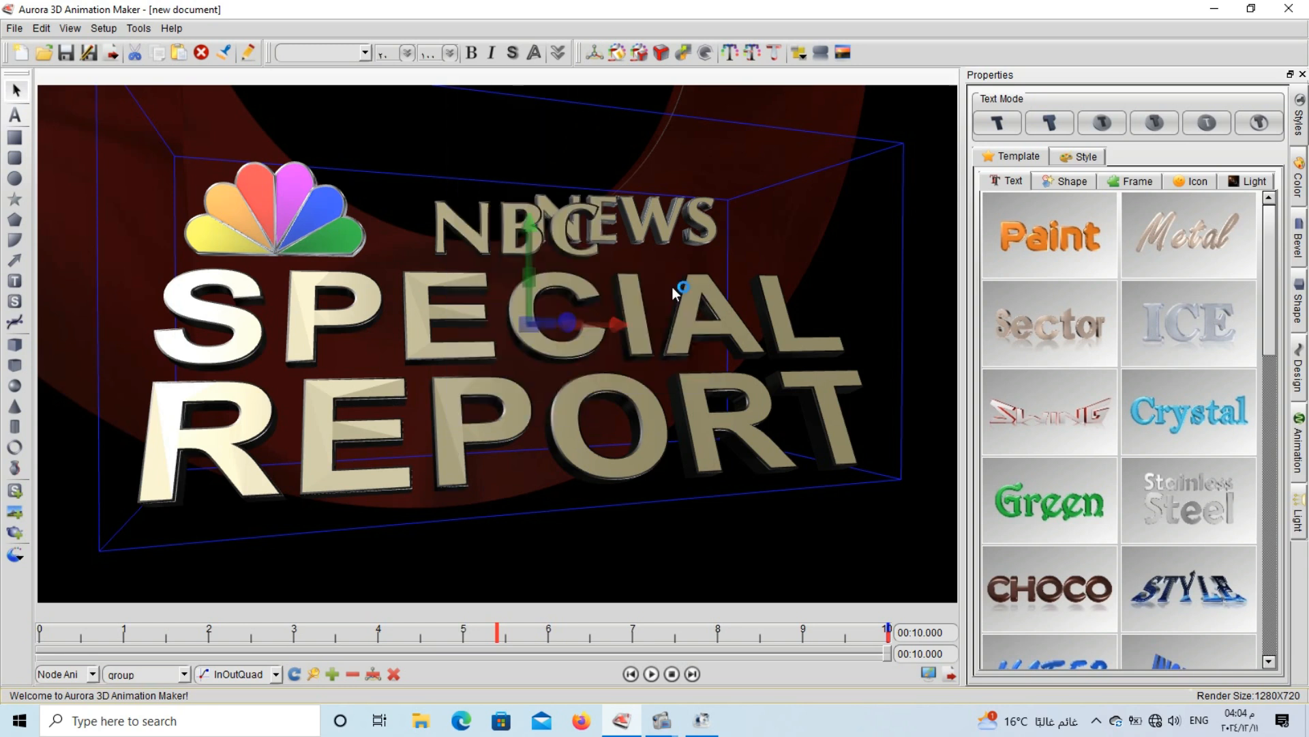
{"action": "right_click", "coordinate": [483, 424]}
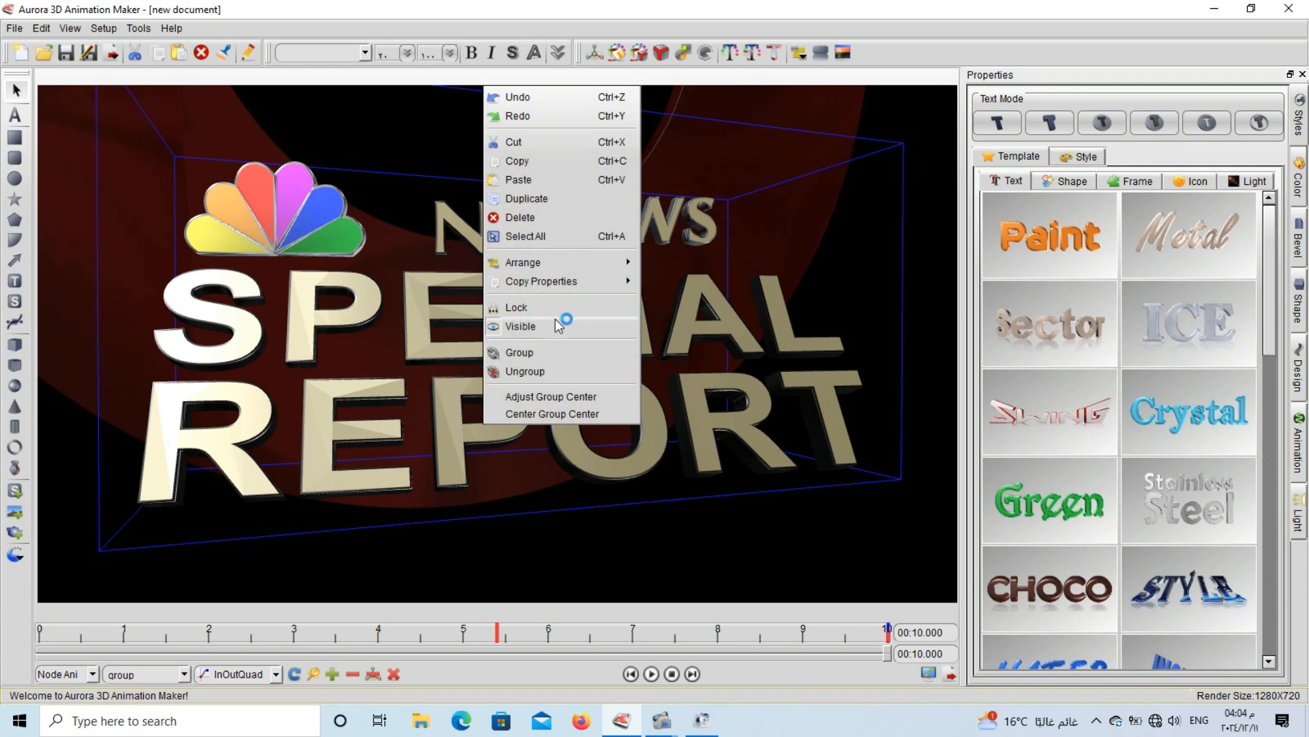
{"action": "left_click", "coordinate": [527, 372]}
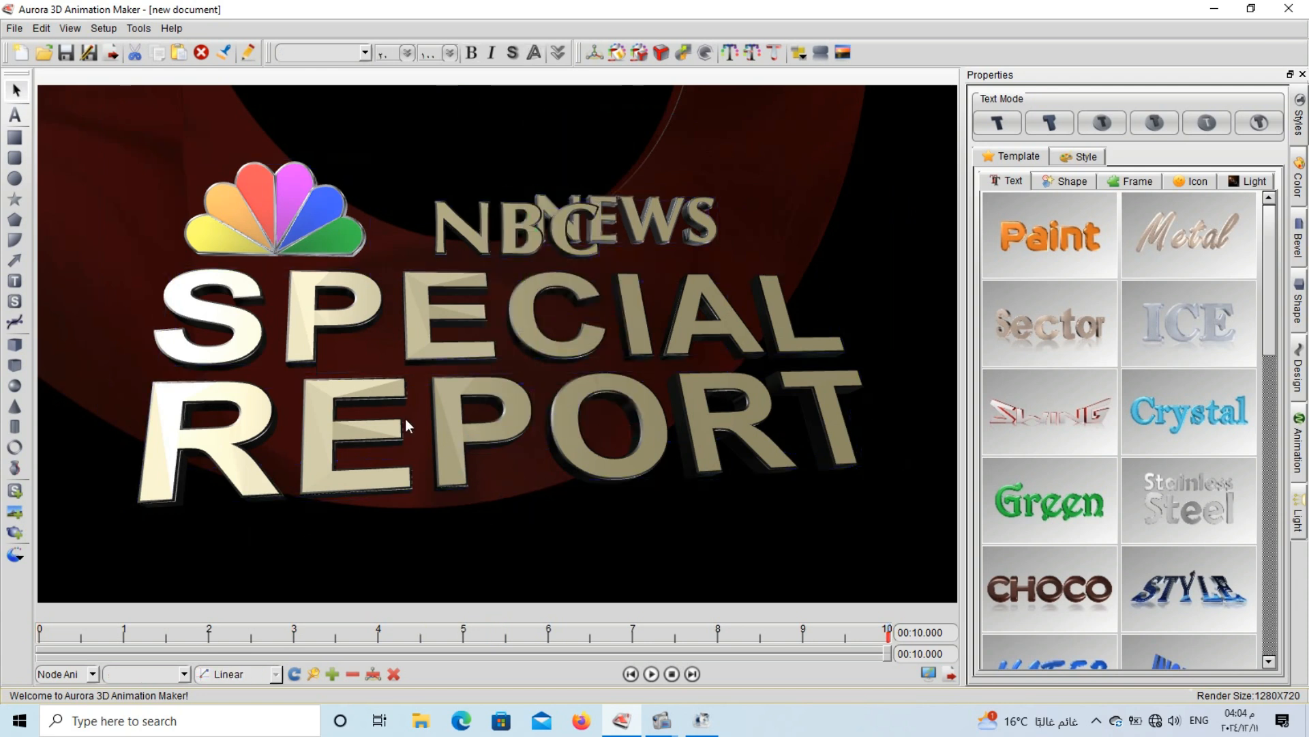
{"action": "left_click", "coordinate": [316, 229]}
{"action": "key", "text": "Delete"}
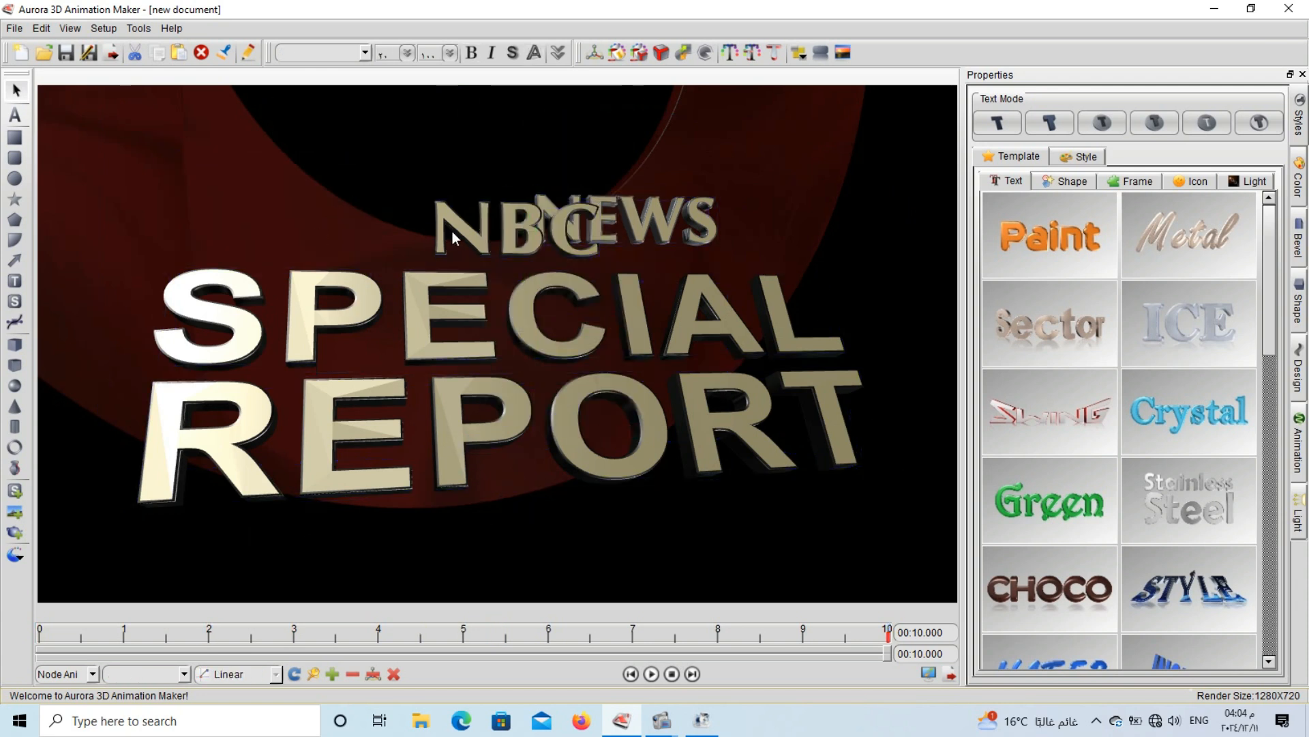
Move the NBC text up and left, clear of NEWS, and change its wording to "12"
{"action": "left_click_drag", "start_coordinate": [464, 230], "coordinate": [268, 207]}
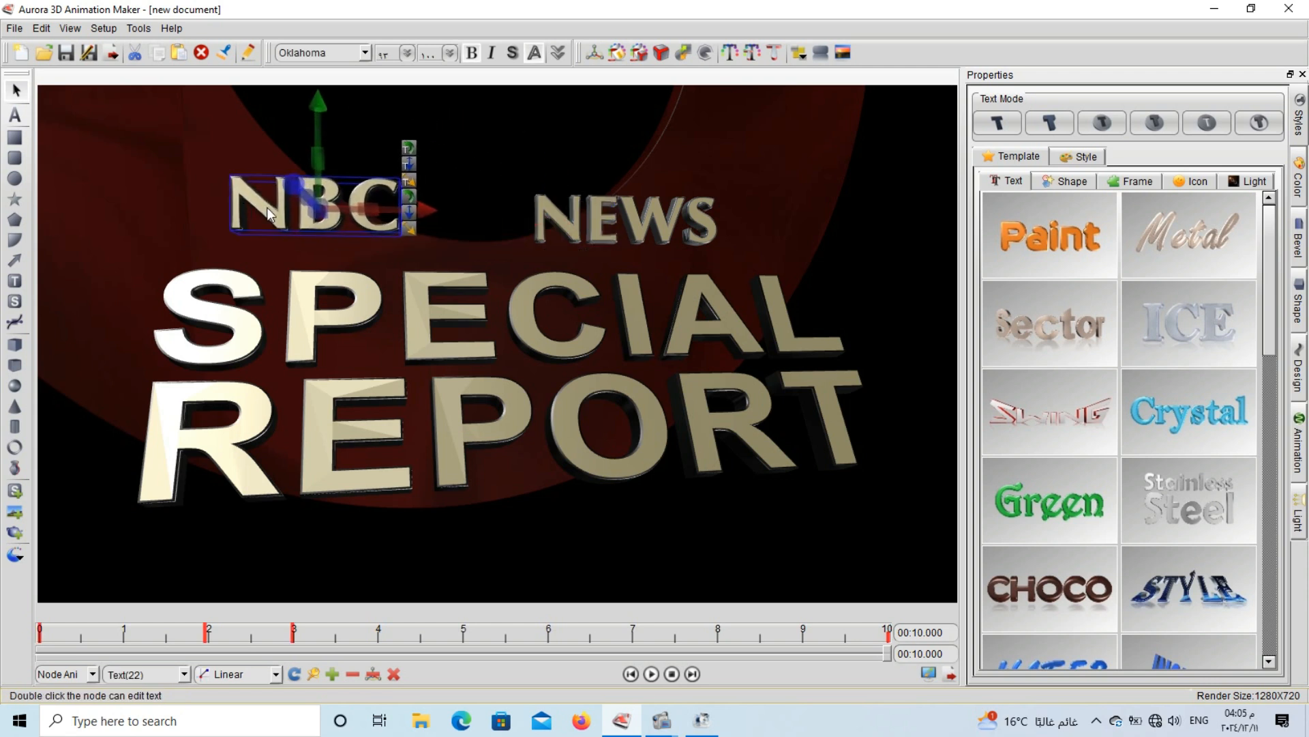
{"action": "double_click", "coordinate": [267, 207]}
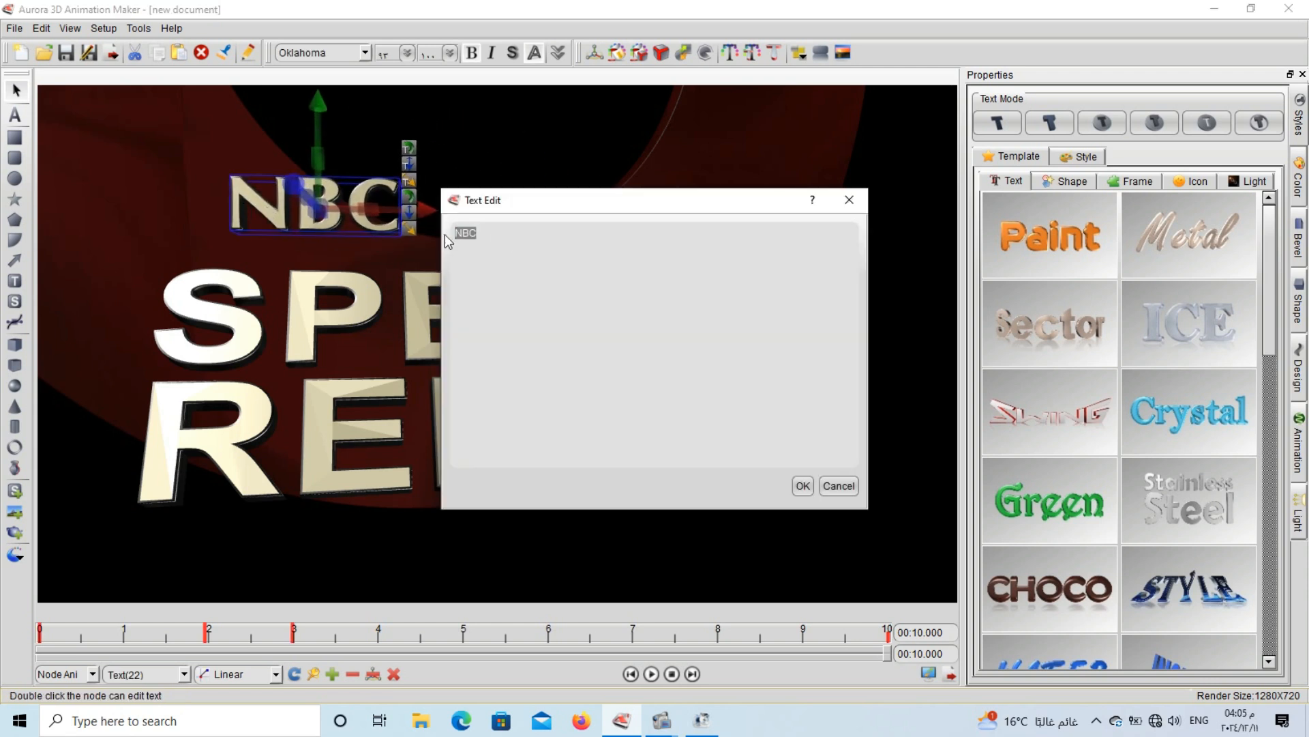
{"action": "type", "text": "12"}
{"action": "left_click", "coordinate": [802, 486]}
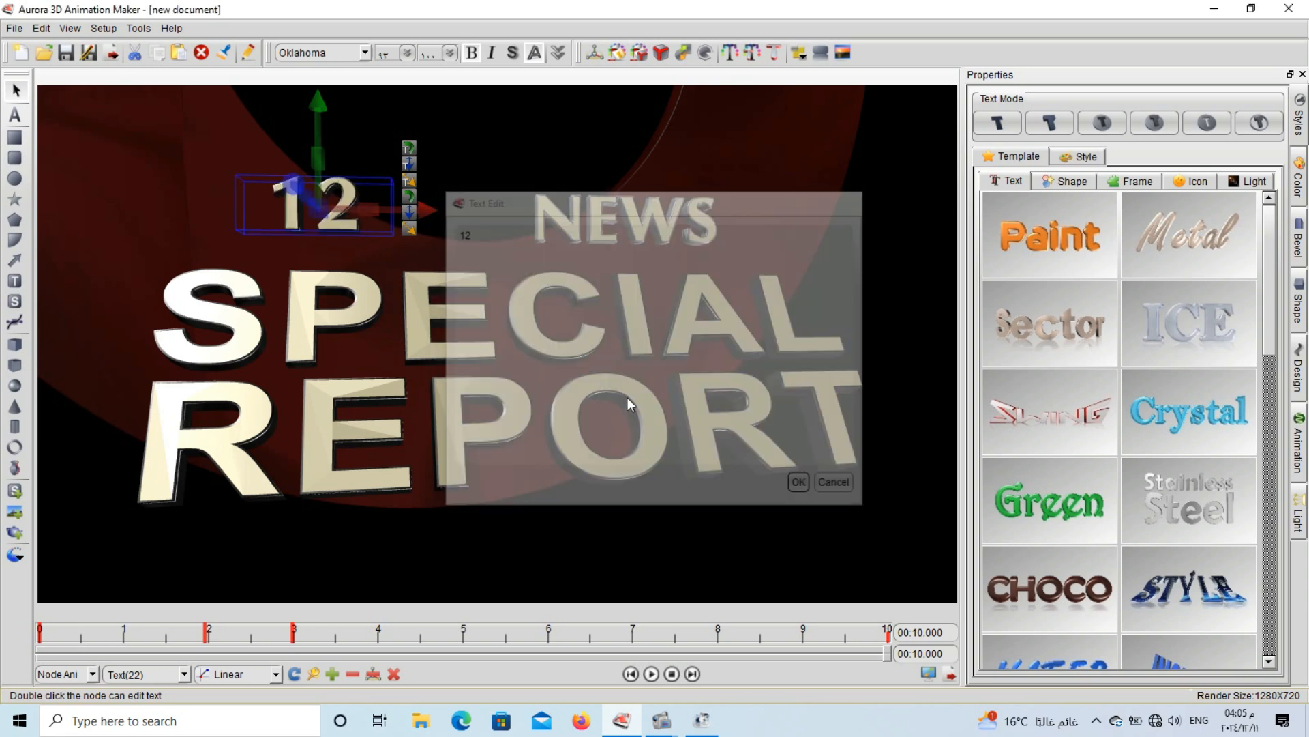
Replace the NEWS text with "demo"
{"action": "double_click", "coordinate": [605, 232]}
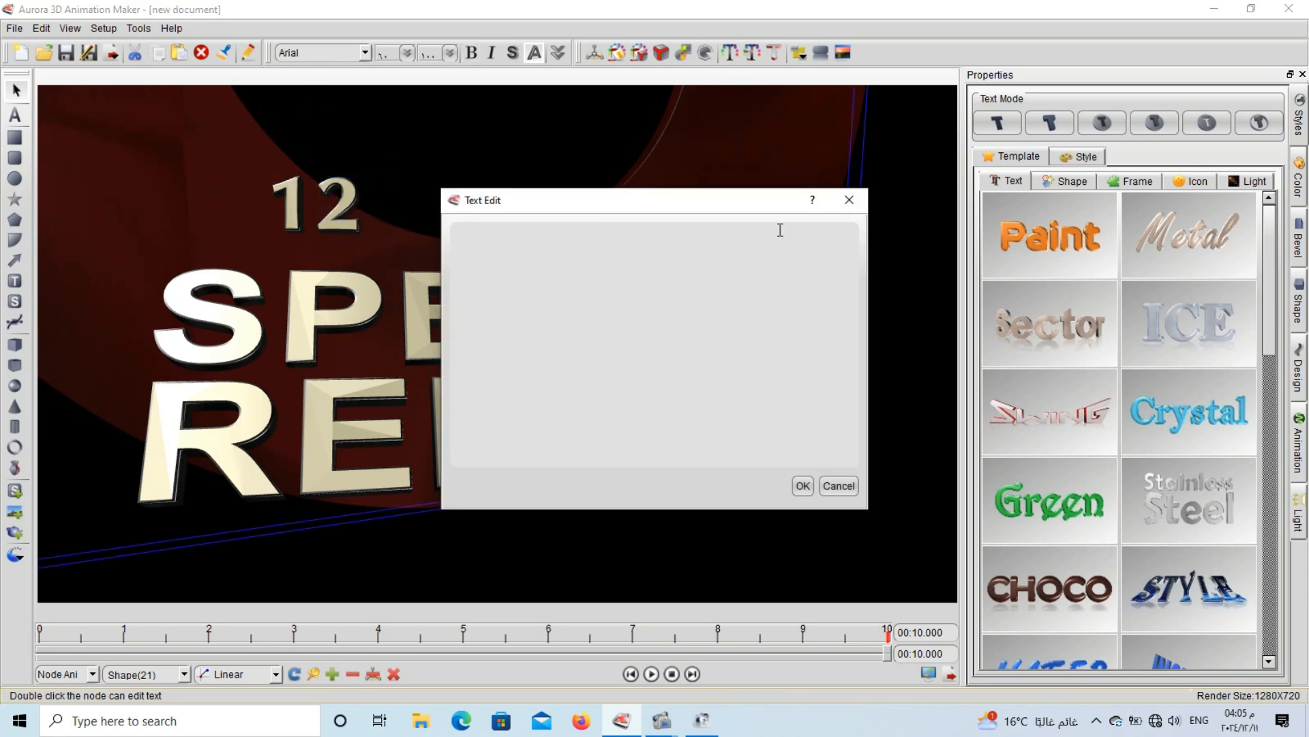
{"action": "left_click", "coordinate": [849, 200]}
{"action": "left_click", "coordinate": [700, 211]}
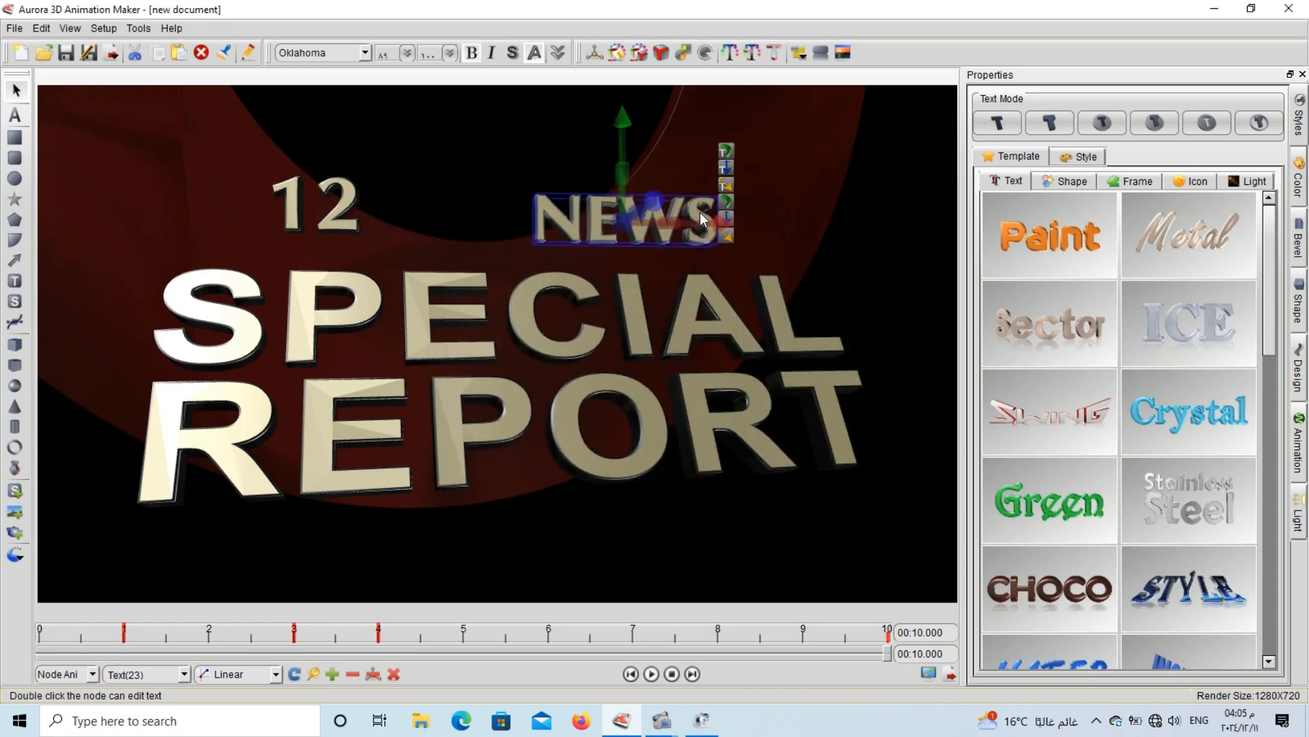
{"action": "double_click", "coordinate": [702, 222]}
{"action": "left_click_drag", "start_coordinate": [568, 235], "coordinate": [456, 237]}
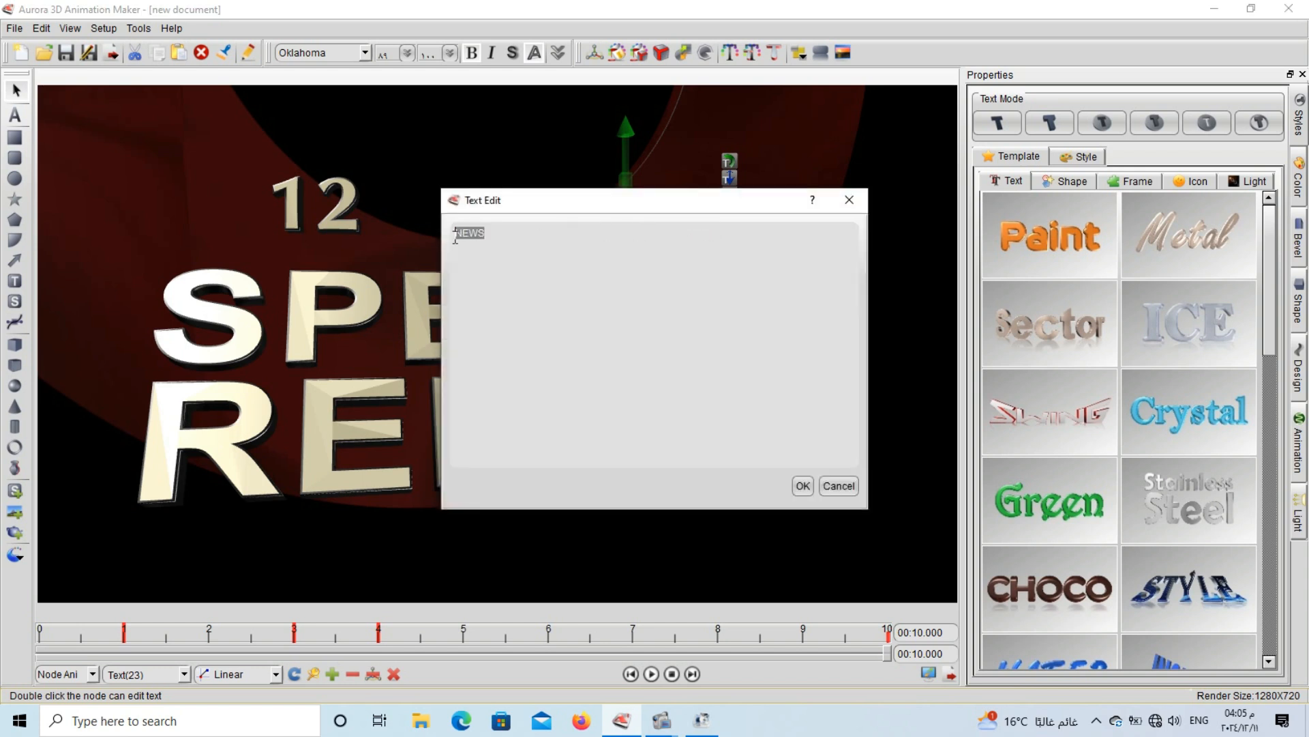
{"action": "type", "text": "demo"}
{"action": "left_click", "coordinate": [804, 486]}
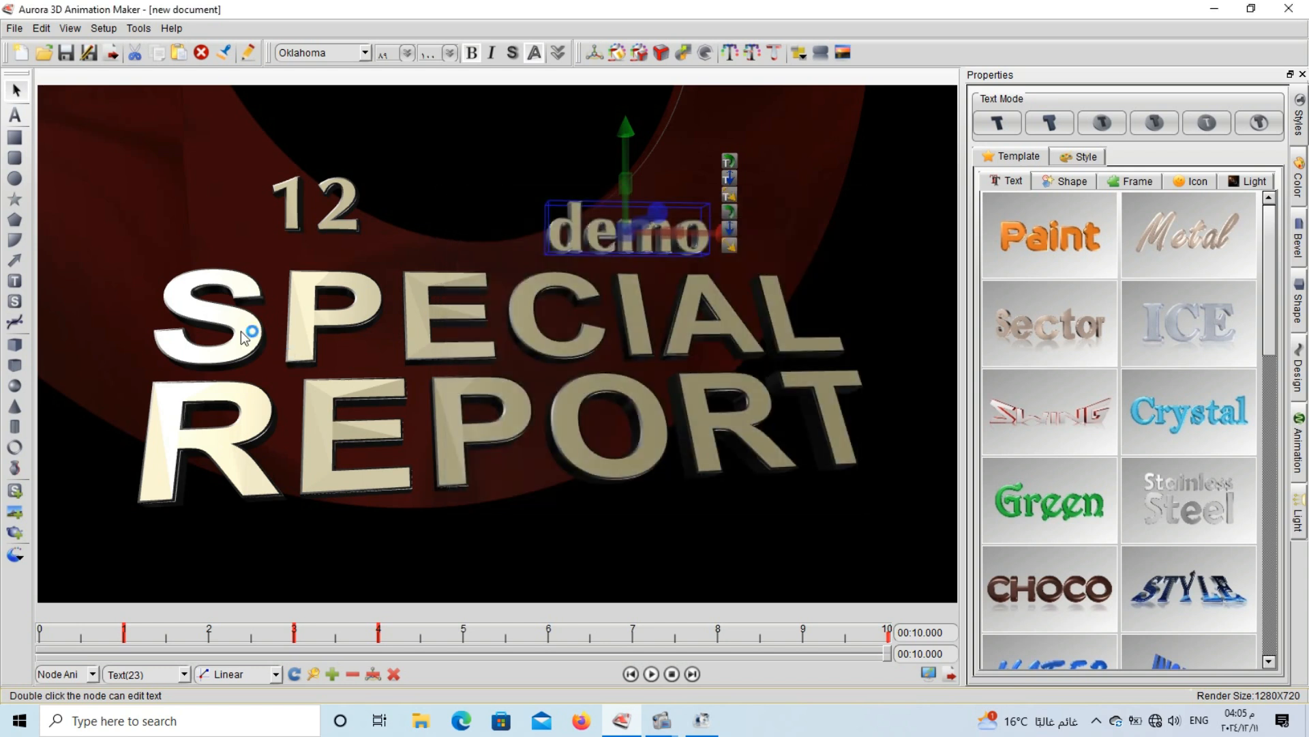
Replace the SPECIAL text with "tutorial"
{"action": "left_click", "coordinate": [293, 323]}
{"action": "double_click", "coordinate": [297, 322]}
{"action": "left_click_drag", "start_coordinate": [498, 234], "coordinate": [427, 234]}
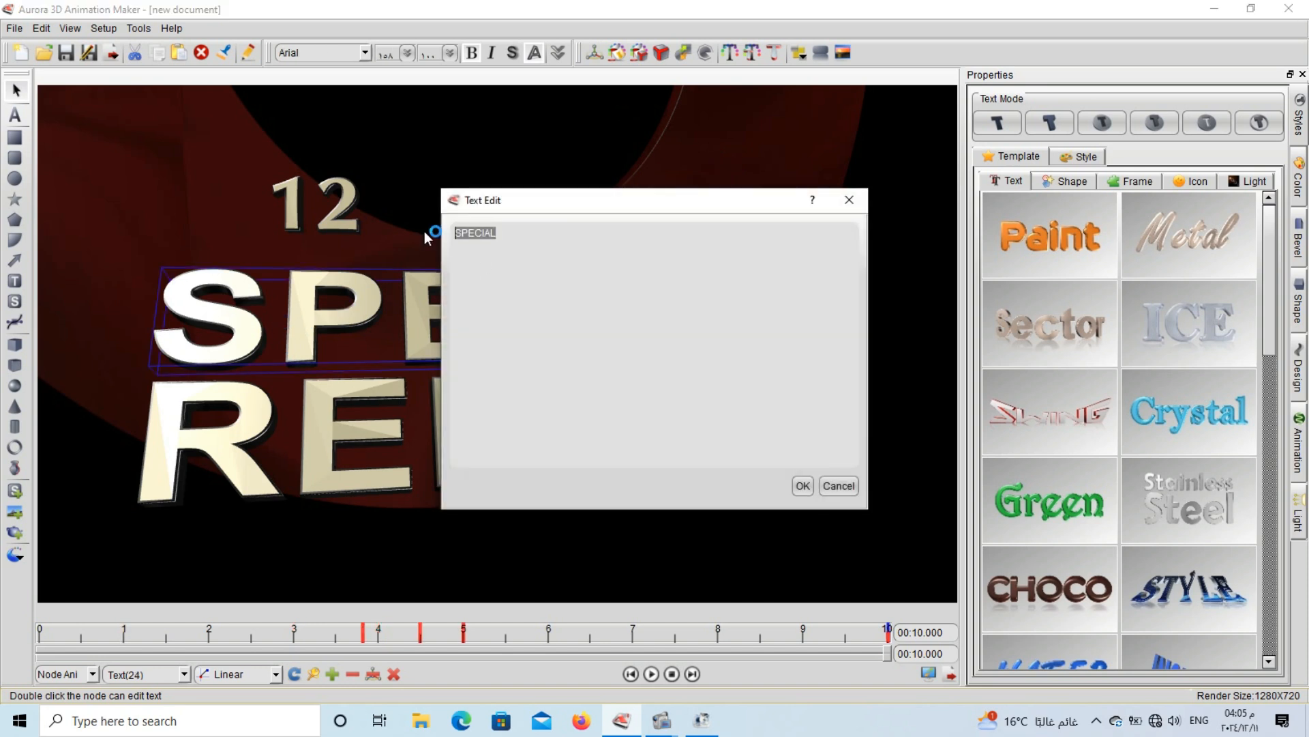
{"action": "type", "text": "tutorial"}
{"action": "left_click", "coordinate": [803, 486]}
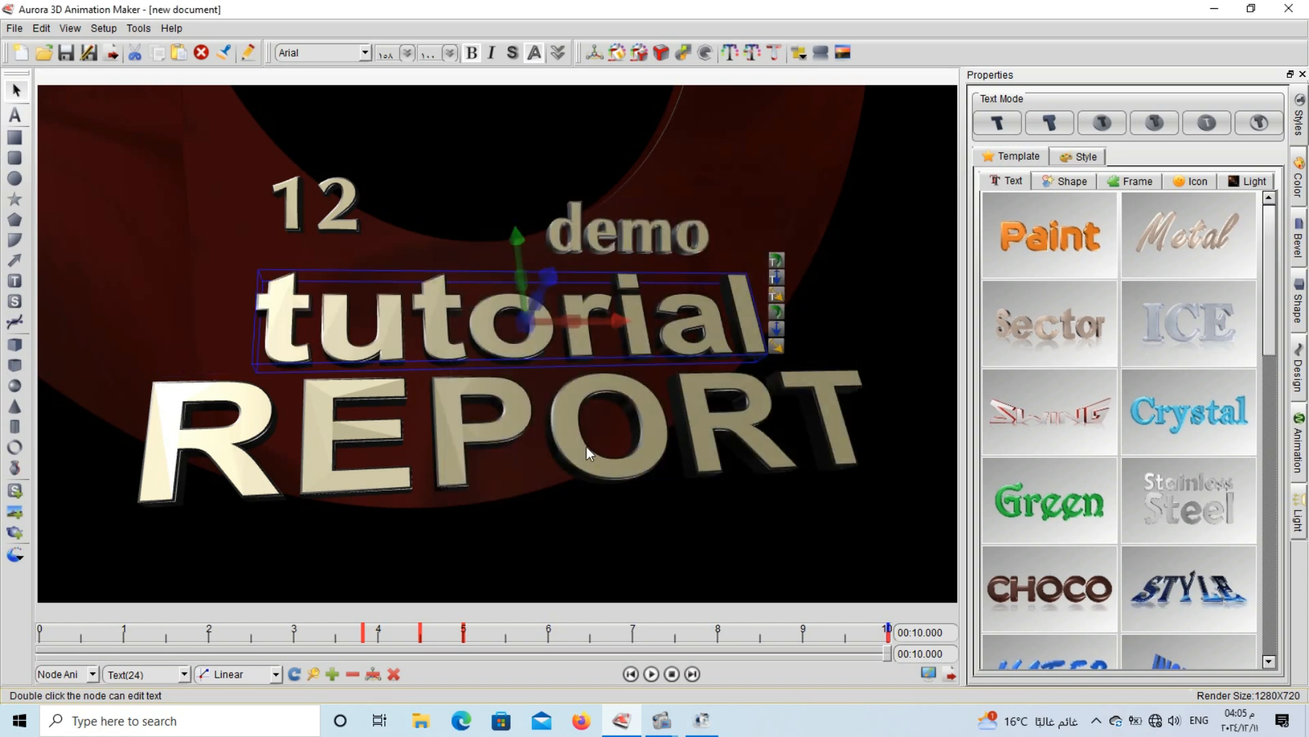
Replace the REPORT text with "lesson"
{"action": "double_click", "coordinate": [576, 450]}
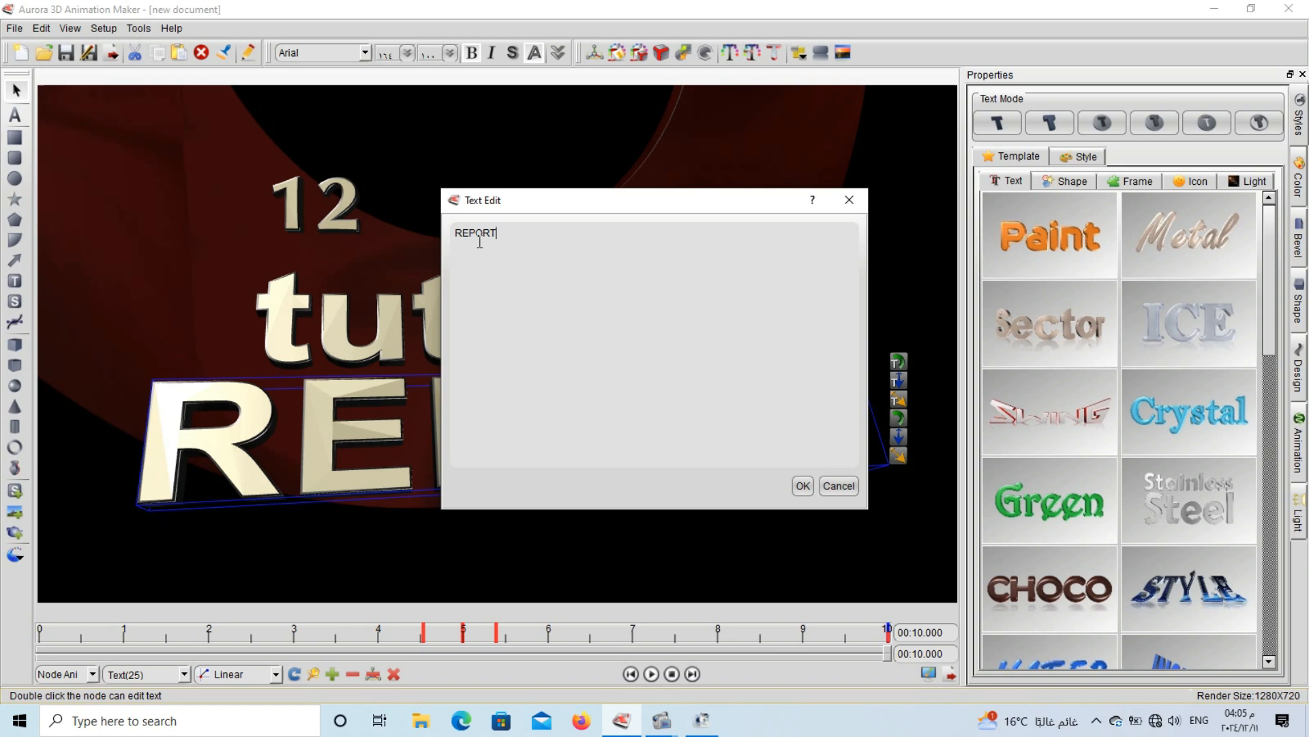
{"action": "left_click_drag", "start_coordinate": [498, 241], "coordinate": [441, 238]}
{"action": "key", "text": "BackSpace"}
{"action": "type", "text": "lesson"}
{"action": "left_click", "coordinate": [812, 489]}
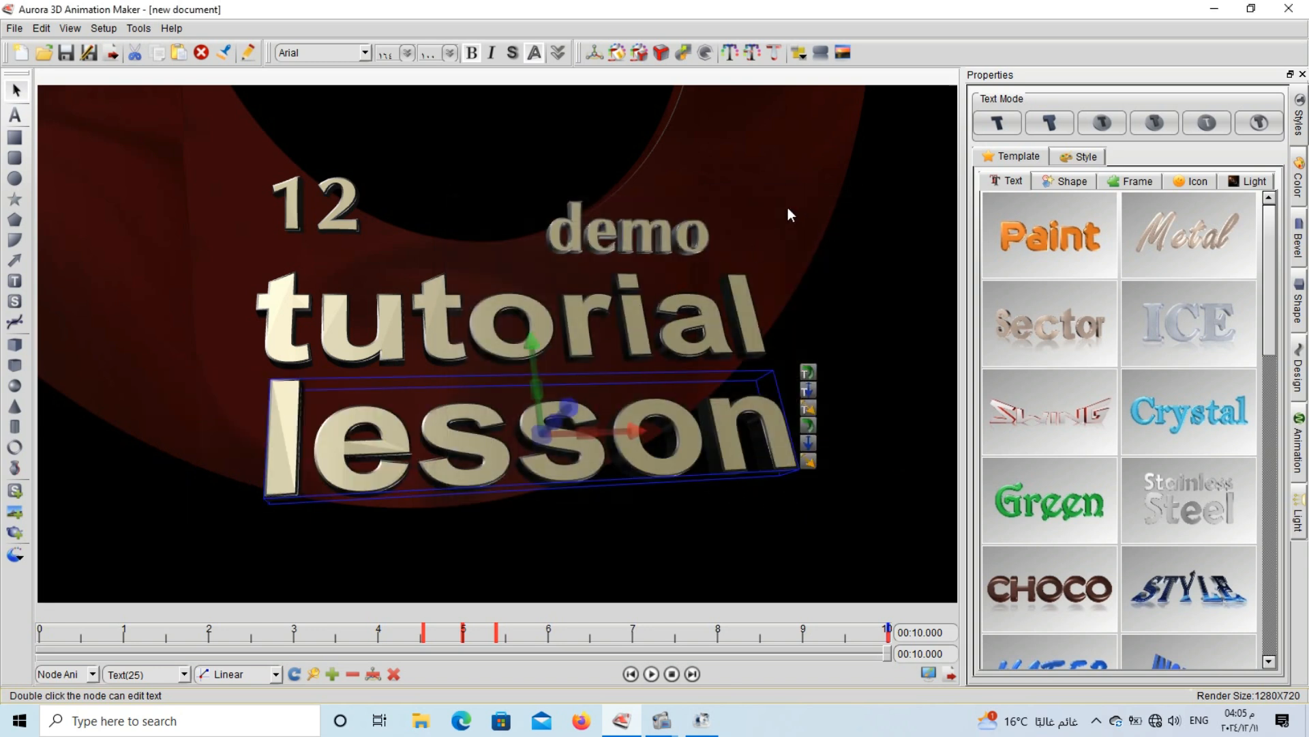
Push the large red ring back in depth and shift it to the upper left behind the titles
{"action": "left_click_drag", "start_coordinate": [788, 209], "coordinate": [743, 423]}
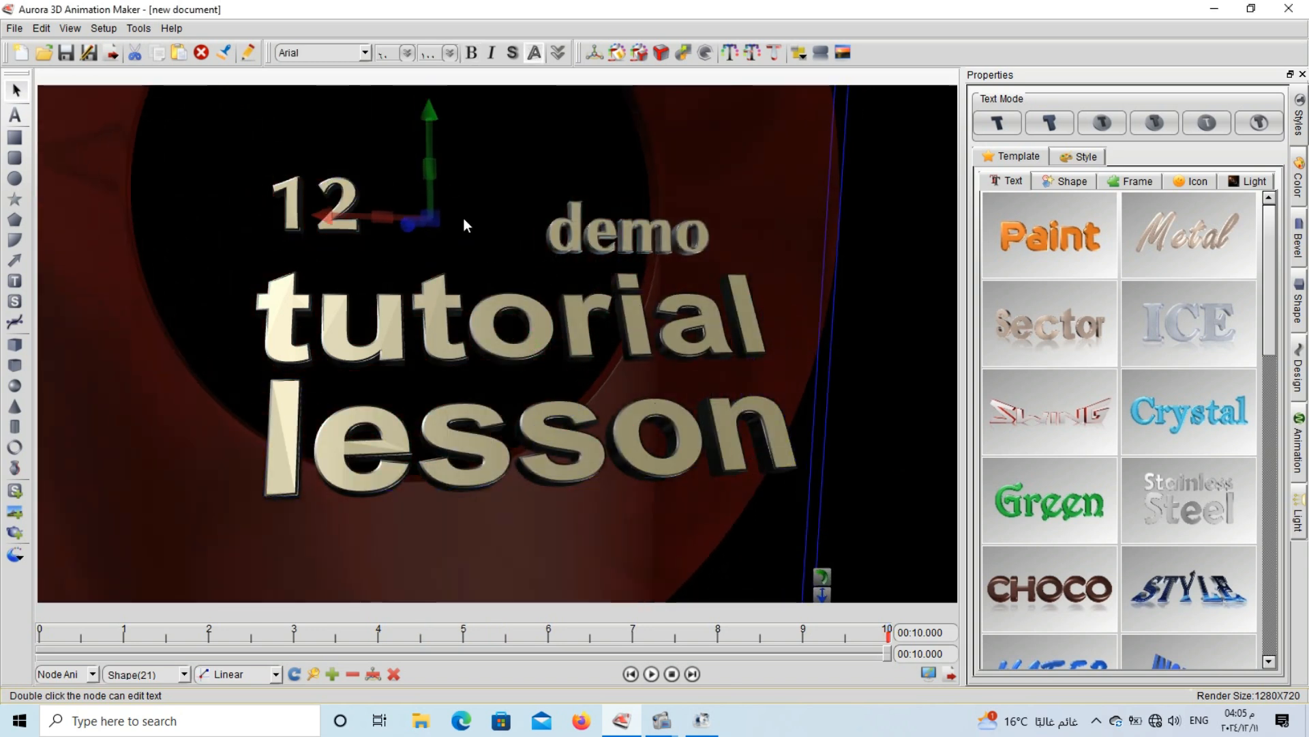
{"action": "left_click_drag", "start_coordinate": [436, 219], "coordinate": [374, 260]}
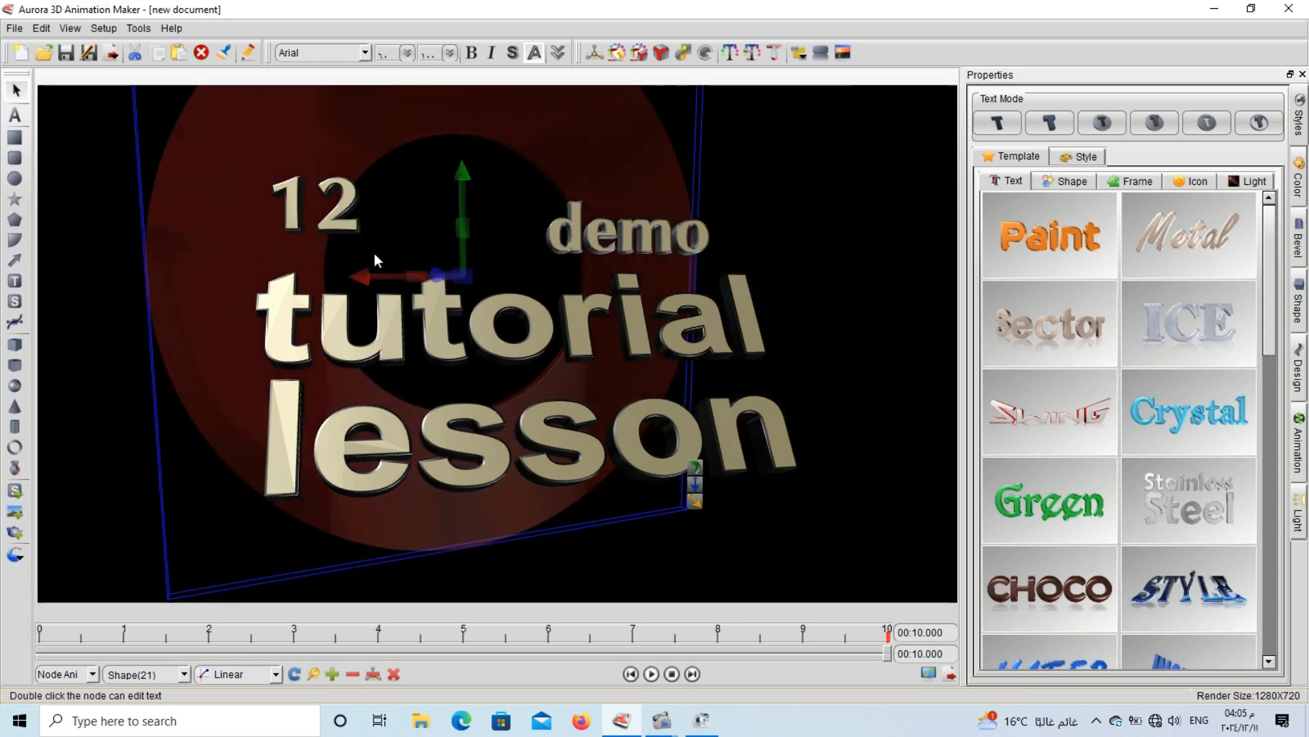
{"action": "left_click_drag", "start_coordinate": [472, 278], "coordinate": [3, 259]}
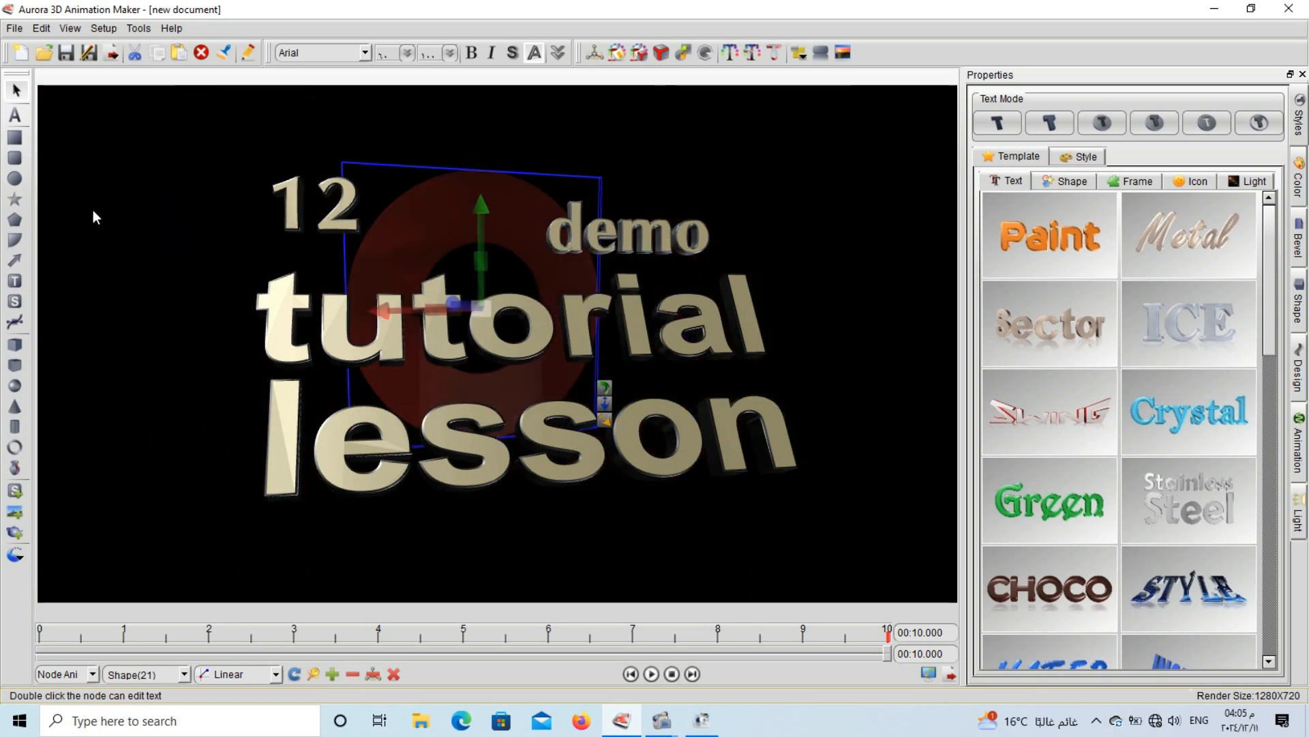
{"action": "left_click_drag", "start_coordinate": [422, 234], "coordinate": [158, 215]}
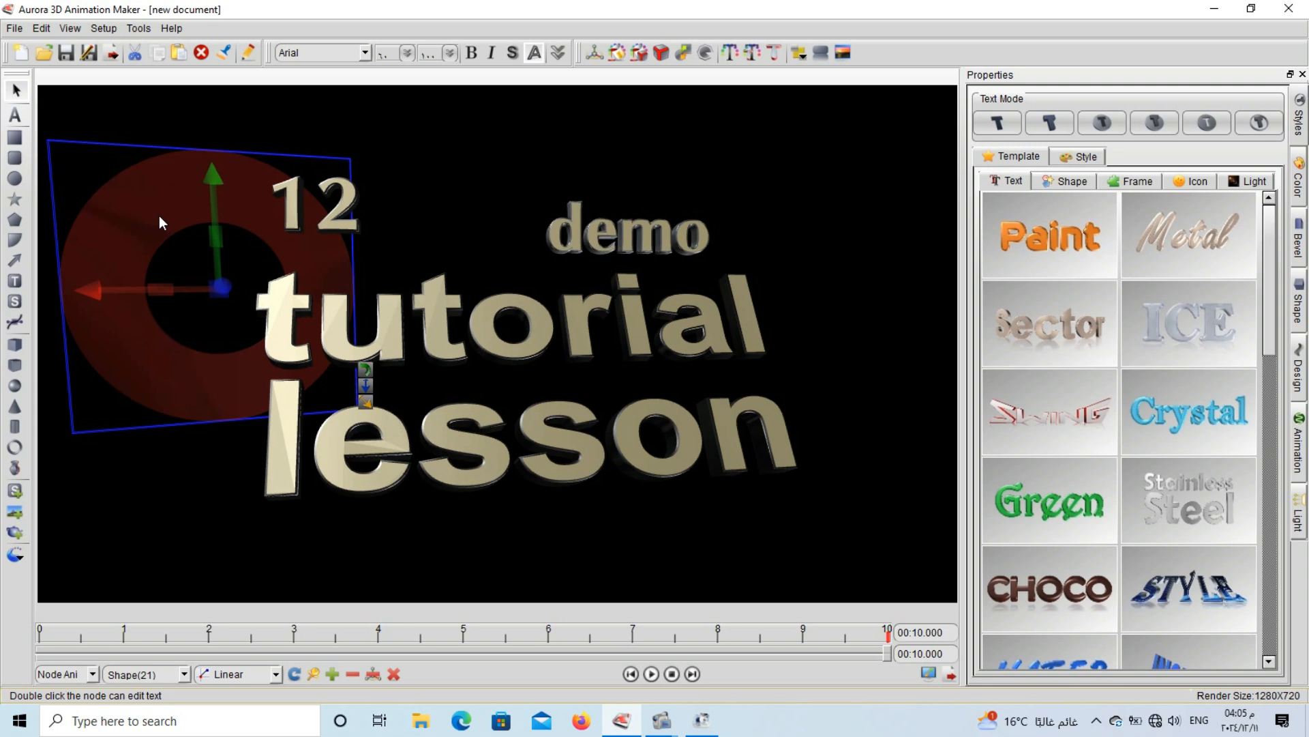
{"action": "left_click", "coordinate": [623, 535]}
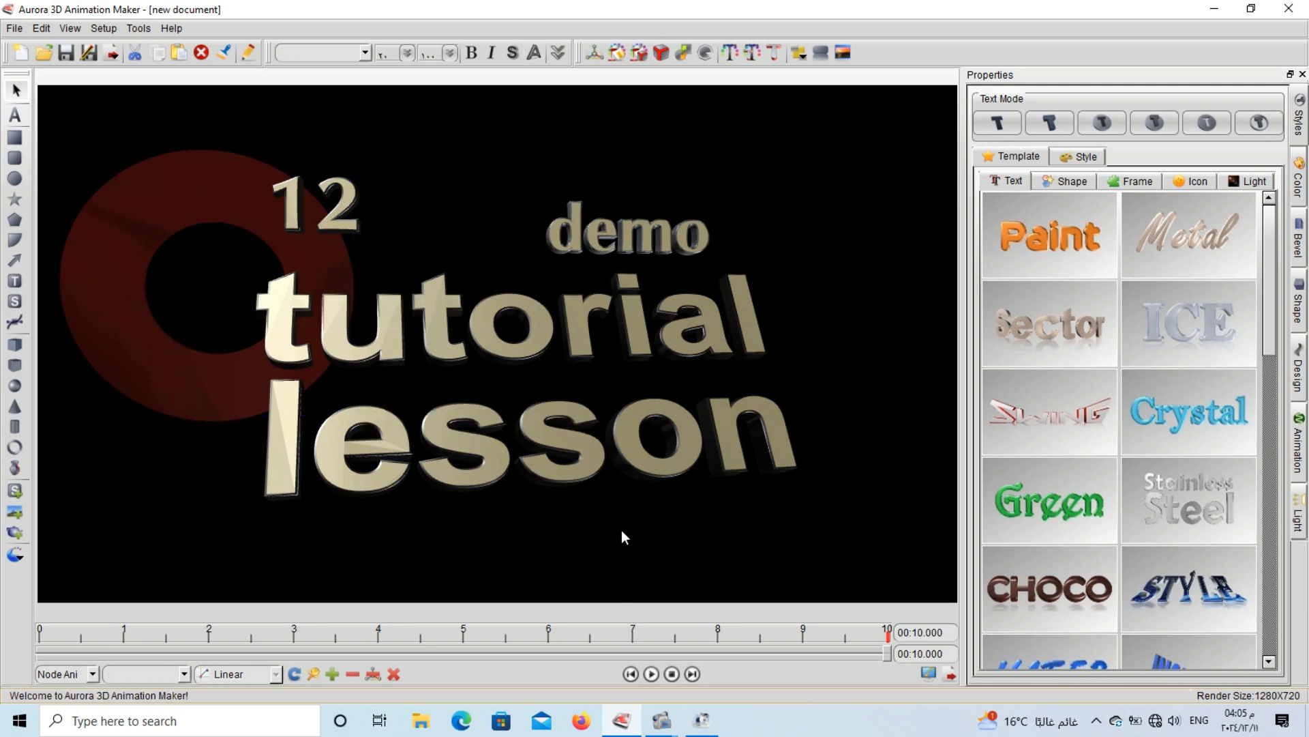
Play the edited animation and pause it at about 6.9 seconds
{"action": "left_click", "coordinate": [653, 674]}
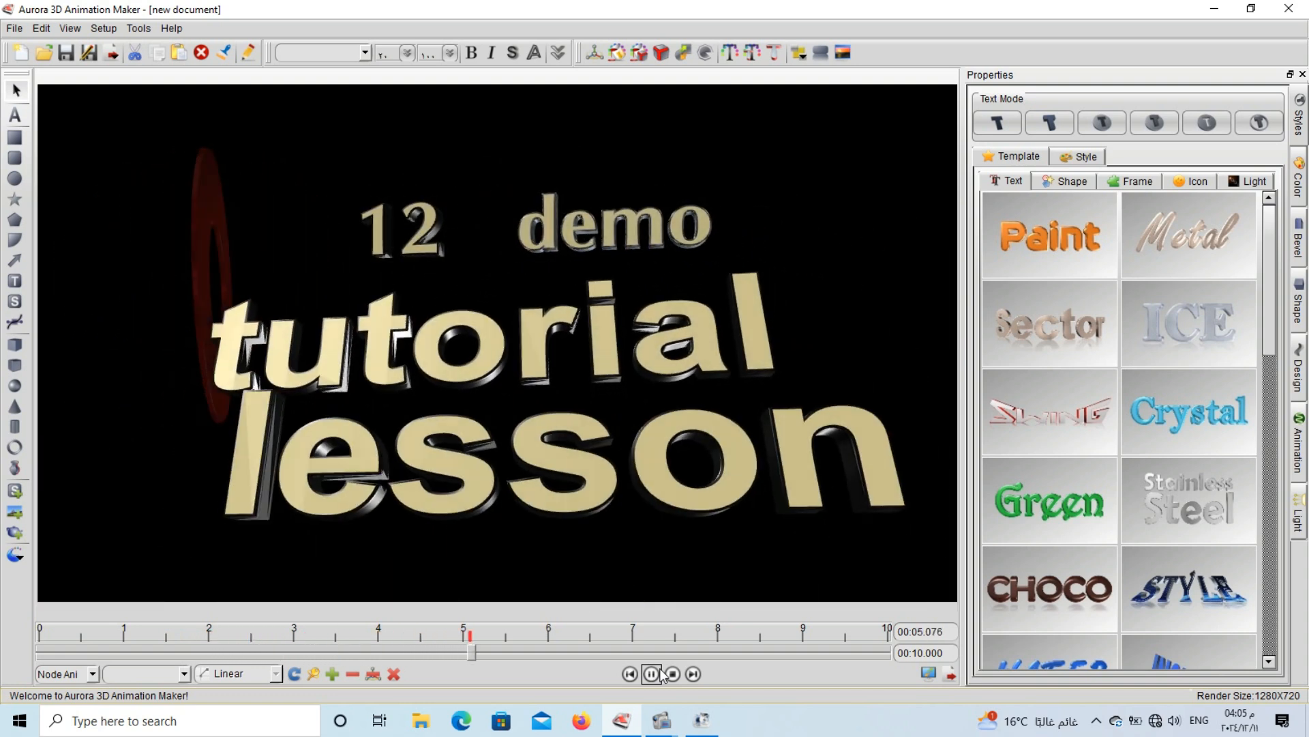
{"action": "left_click", "coordinate": [650, 674]}
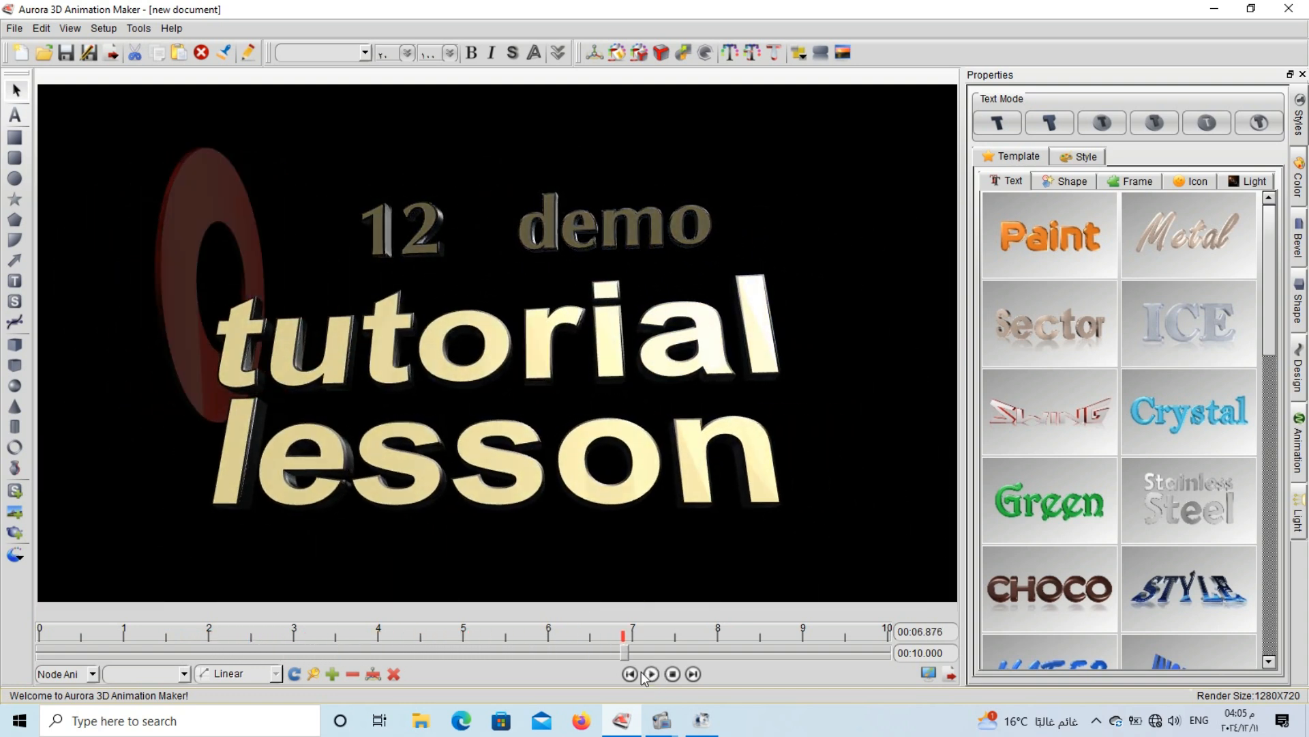
With the playhead at about 5.7 seconds, select the demo, tutorial and lesson texts together and apply Align Vertical
{"action": "mouse_move", "coordinate": [629, 651]}
{"action": "left_mouse_down"}
{"action": "mouse_move", "coordinate": [25, 615]}
{"action": "mouse_move", "coordinate": [527, 630]}
{"action": "left_mouse_up"}
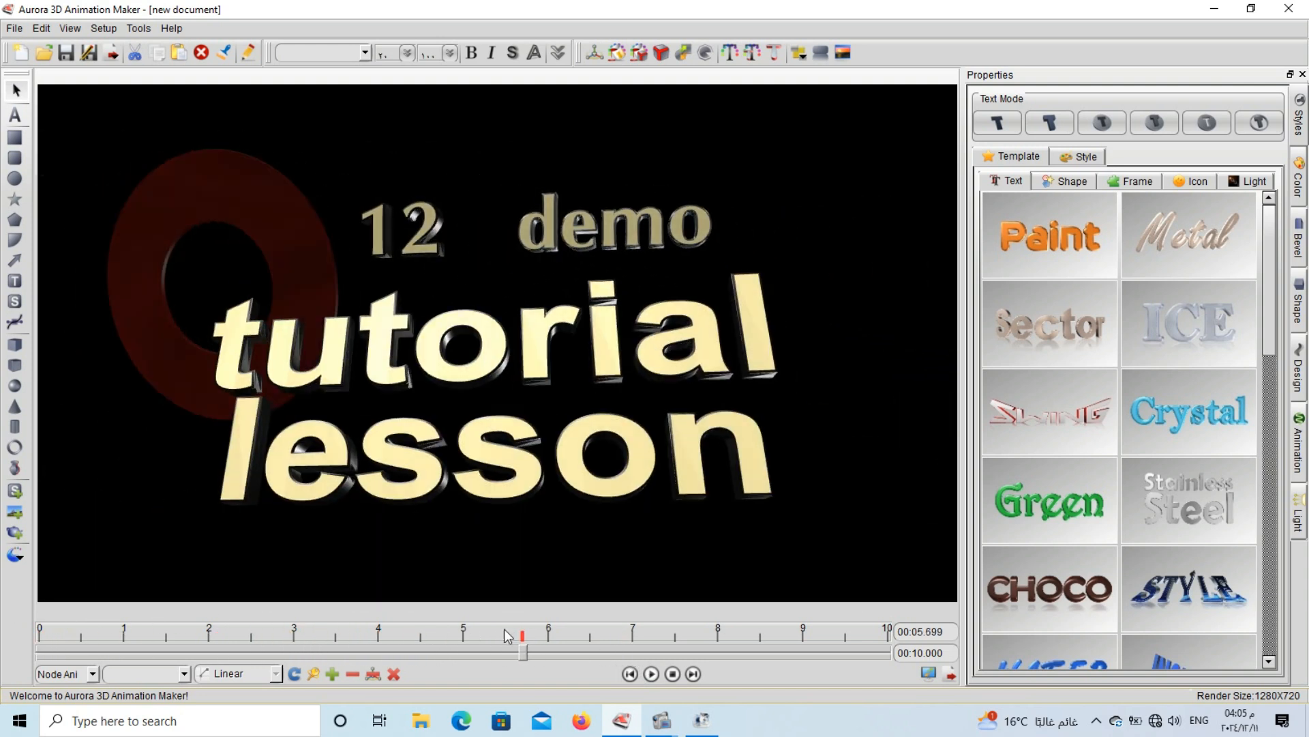
{"action": "left_click", "coordinate": [508, 447]}
{"action": "left_click", "coordinate": [602, 348]}
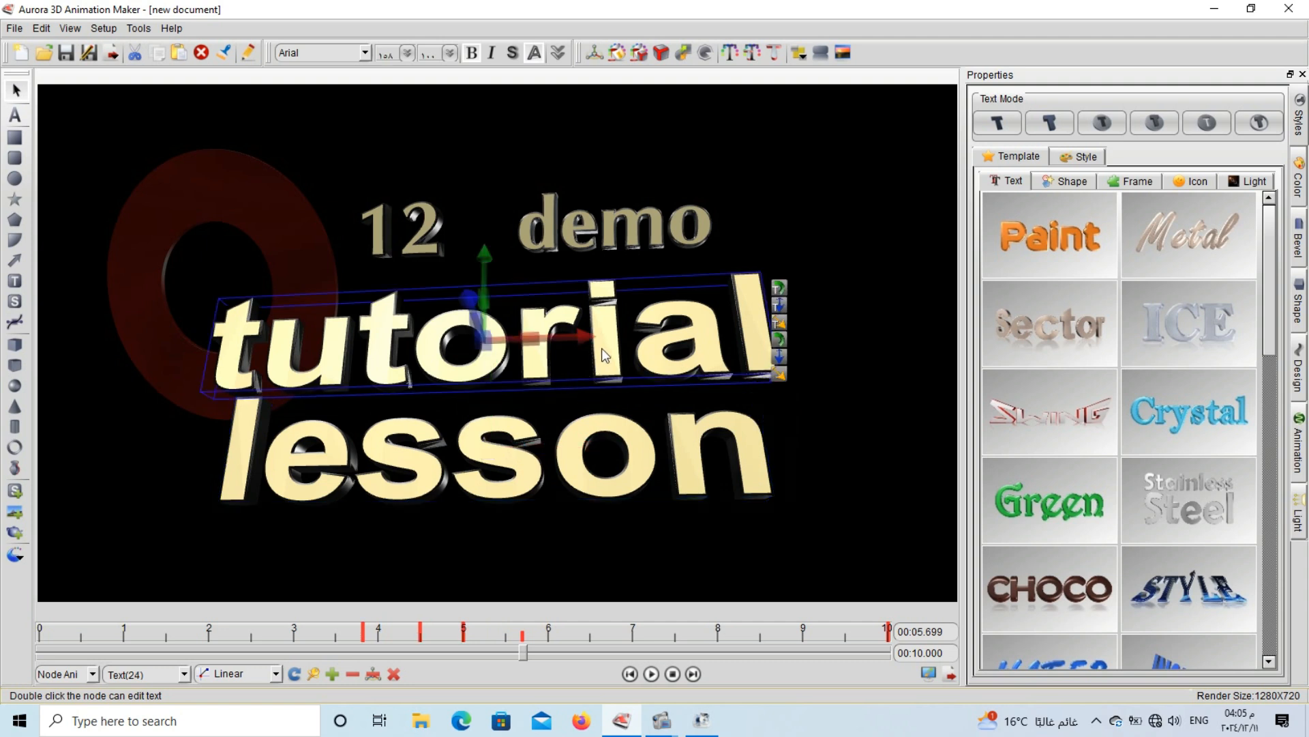
{"action": "left_click", "coordinate": [613, 245]}
{"action": "left_click", "coordinate": [654, 351]}
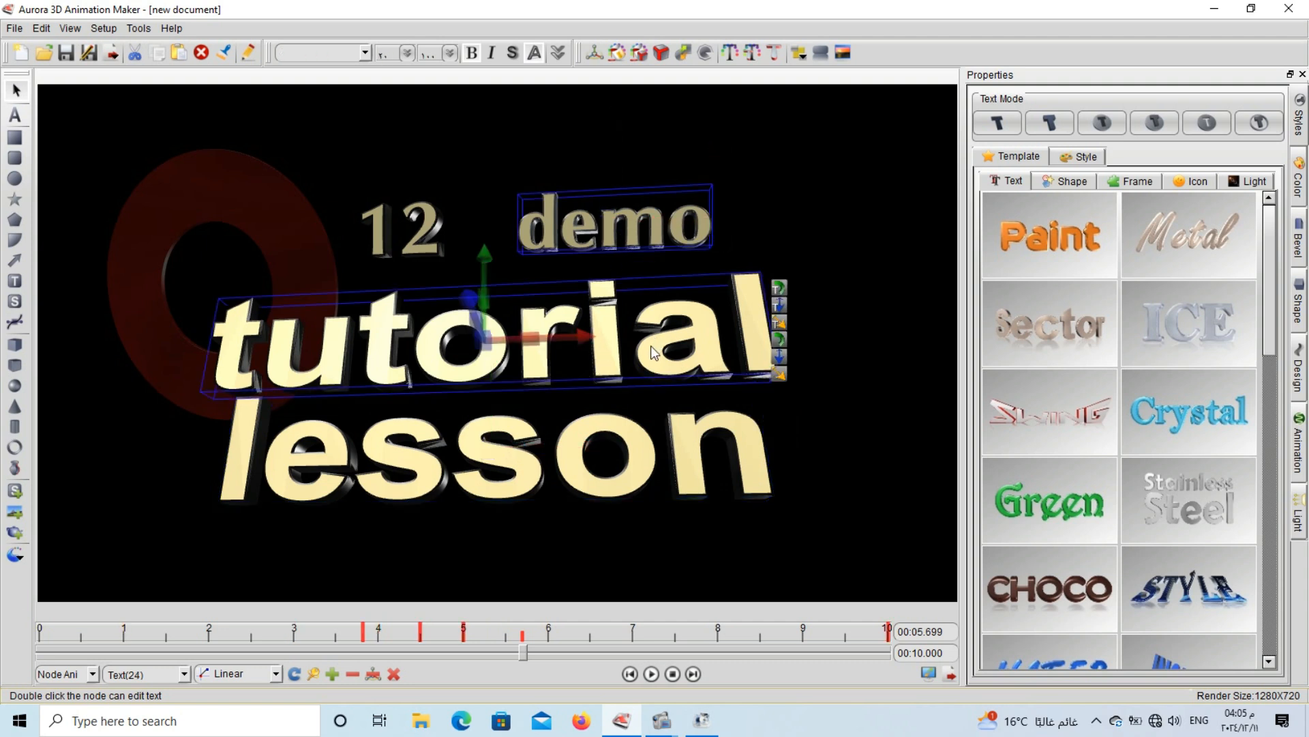
{"action": "left_click", "coordinate": [626, 469]}
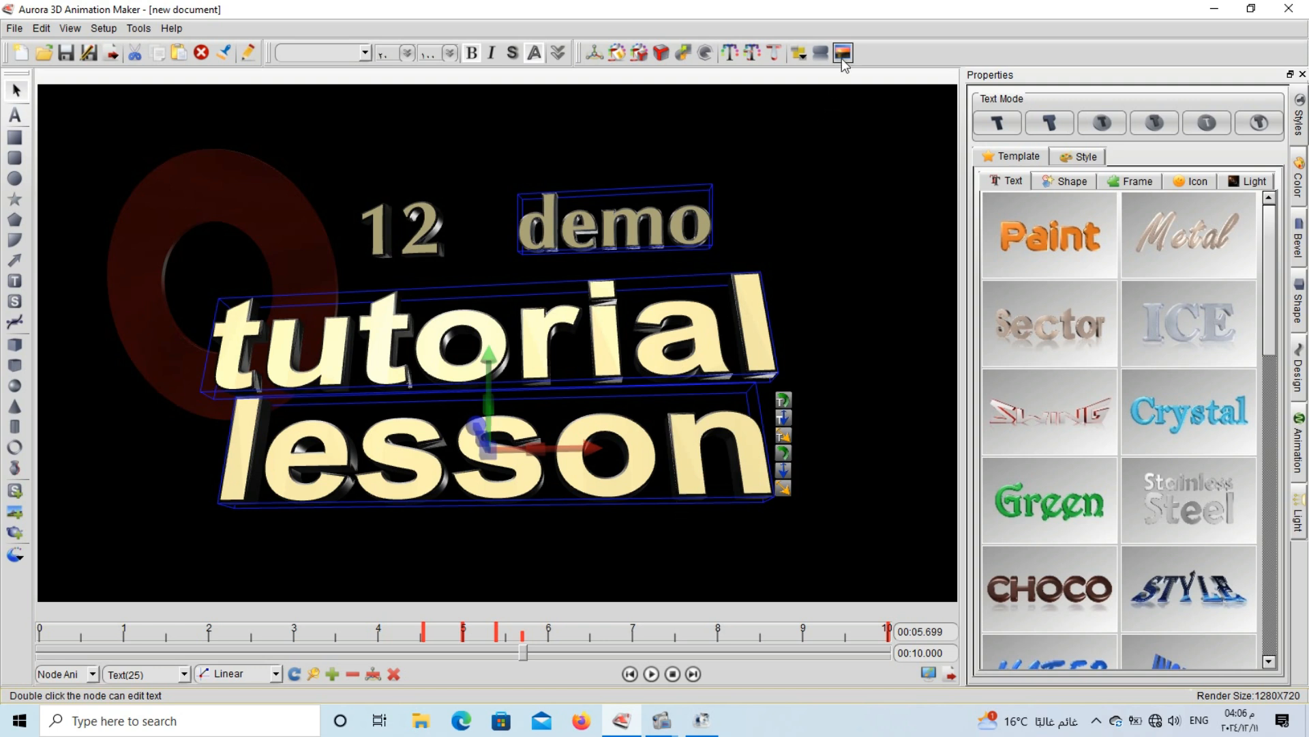
{"action": "left_click", "coordinate": [801, 54]}
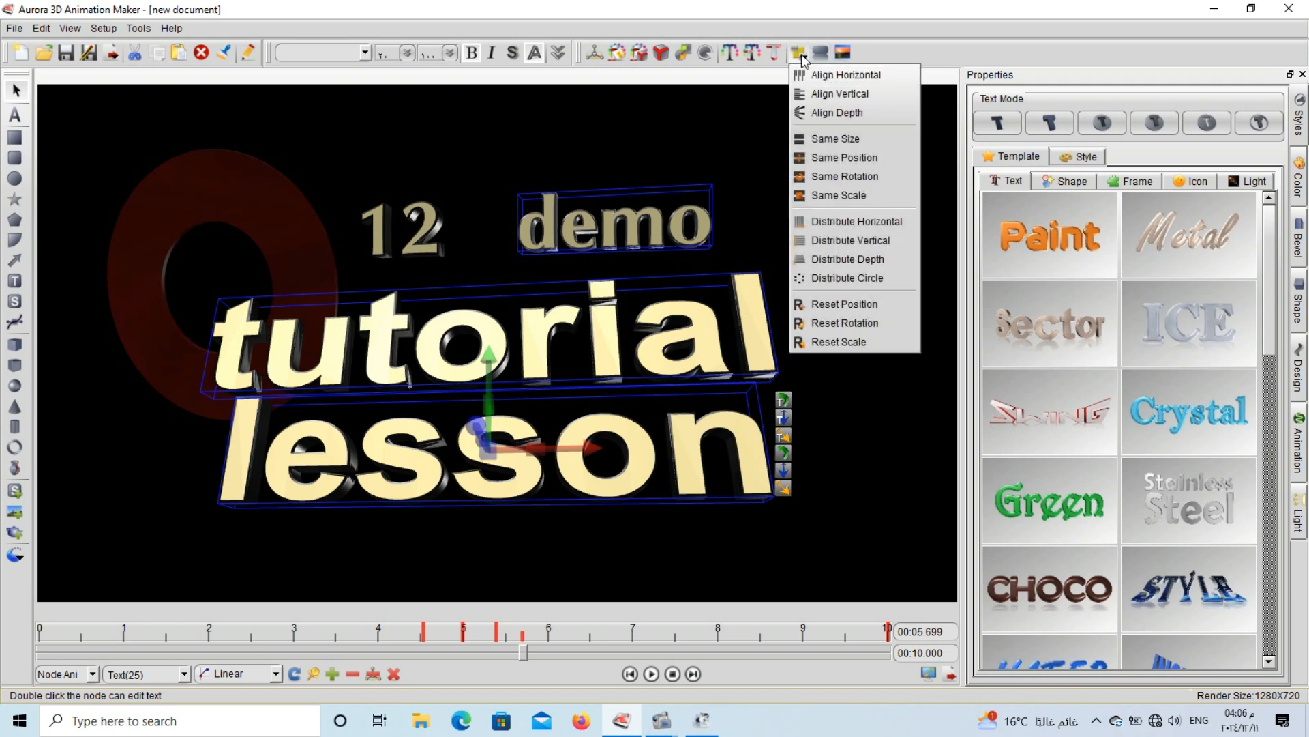
{"action": "left_click", "coordinate": [841, 94]}
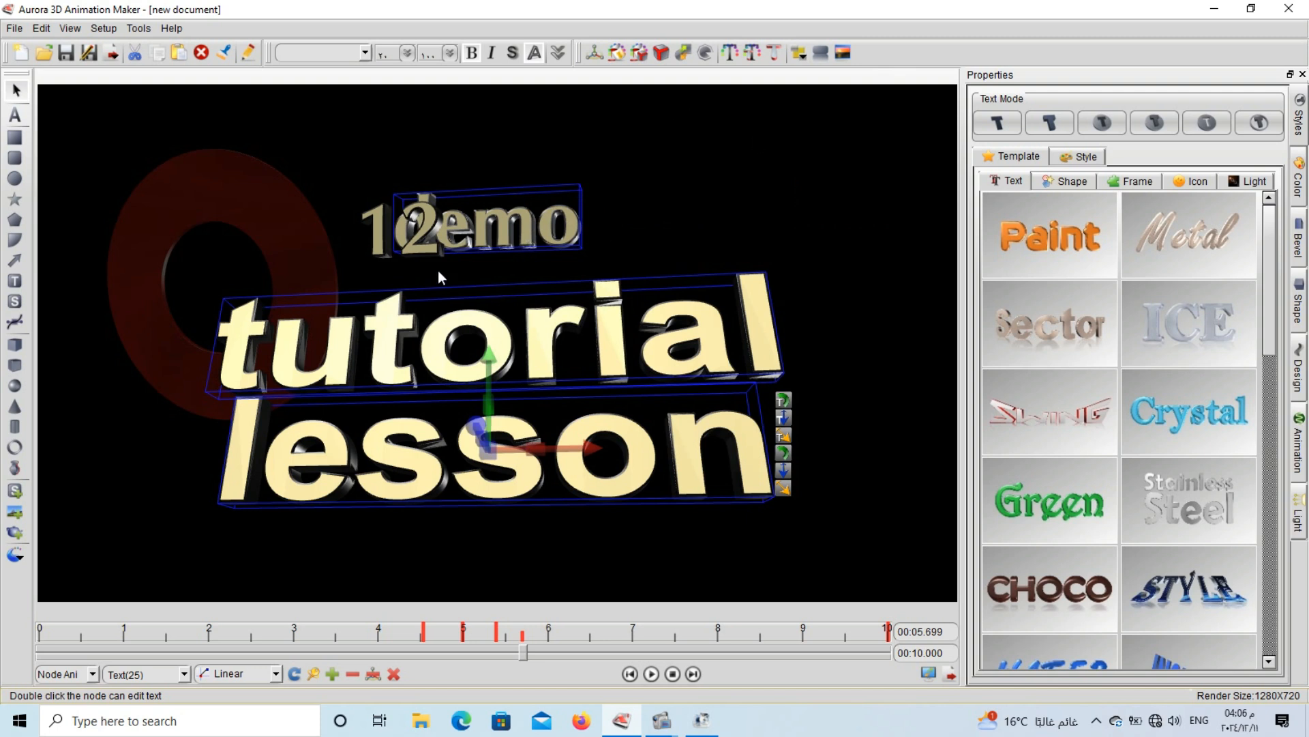
Add the 12 text to the selected demo, tutorial and lesson texts and apply Align Vertical and Align Depth to all four
{"action": "left_click", "coordinate": [419, 249]}
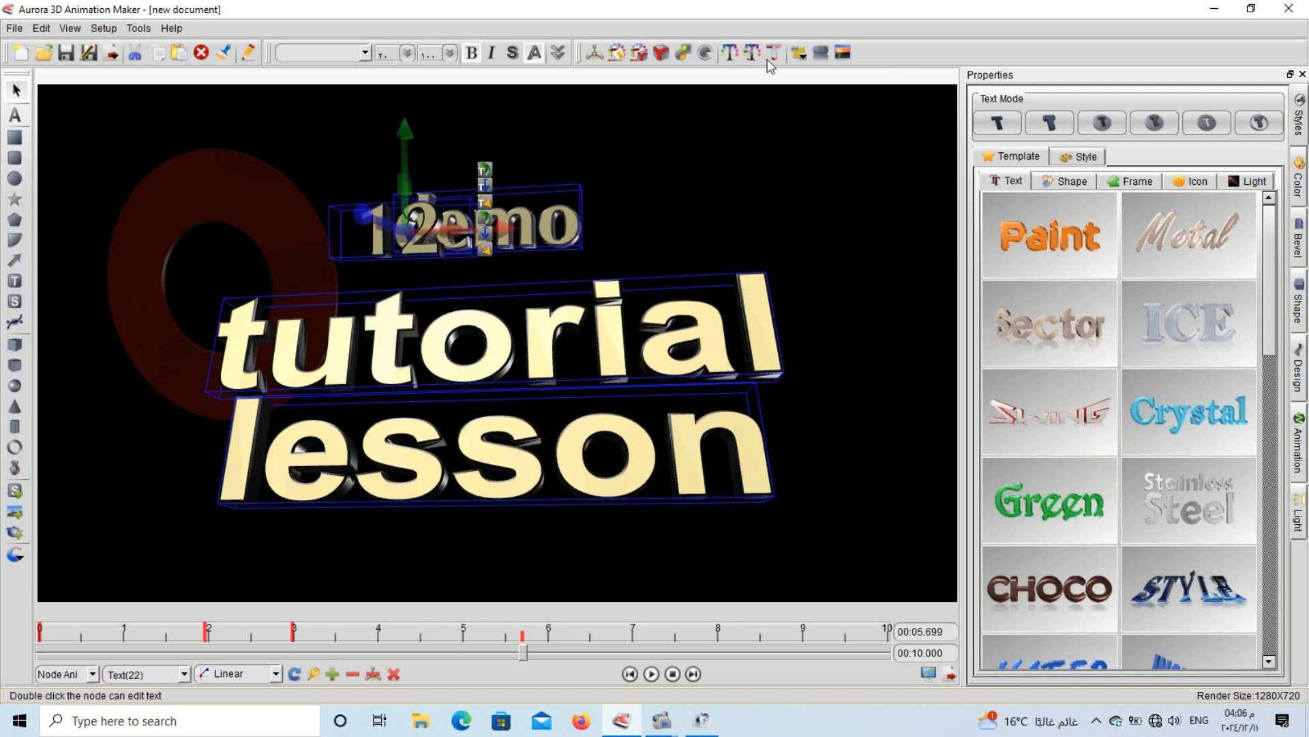
{"action": "left_click", "coordinate": [799, 53]}
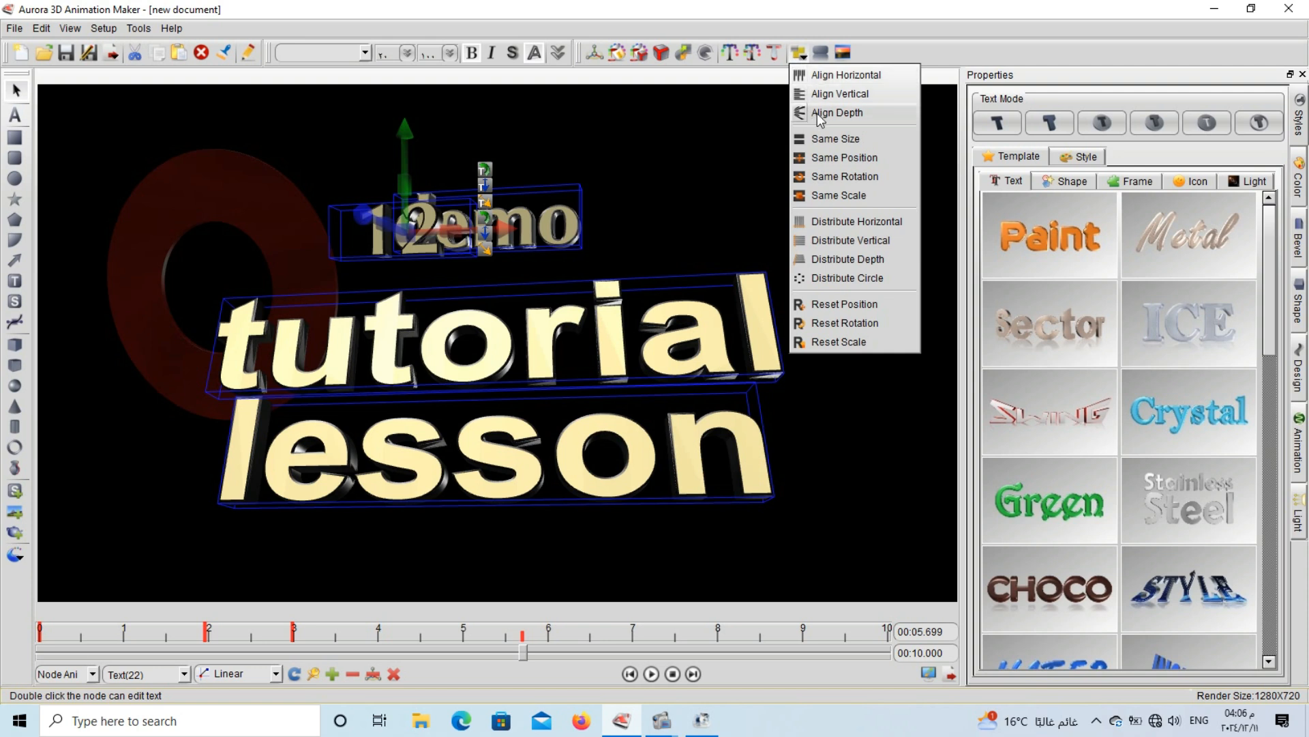
{"action": "left_click", "coordinate": [855, 97]}
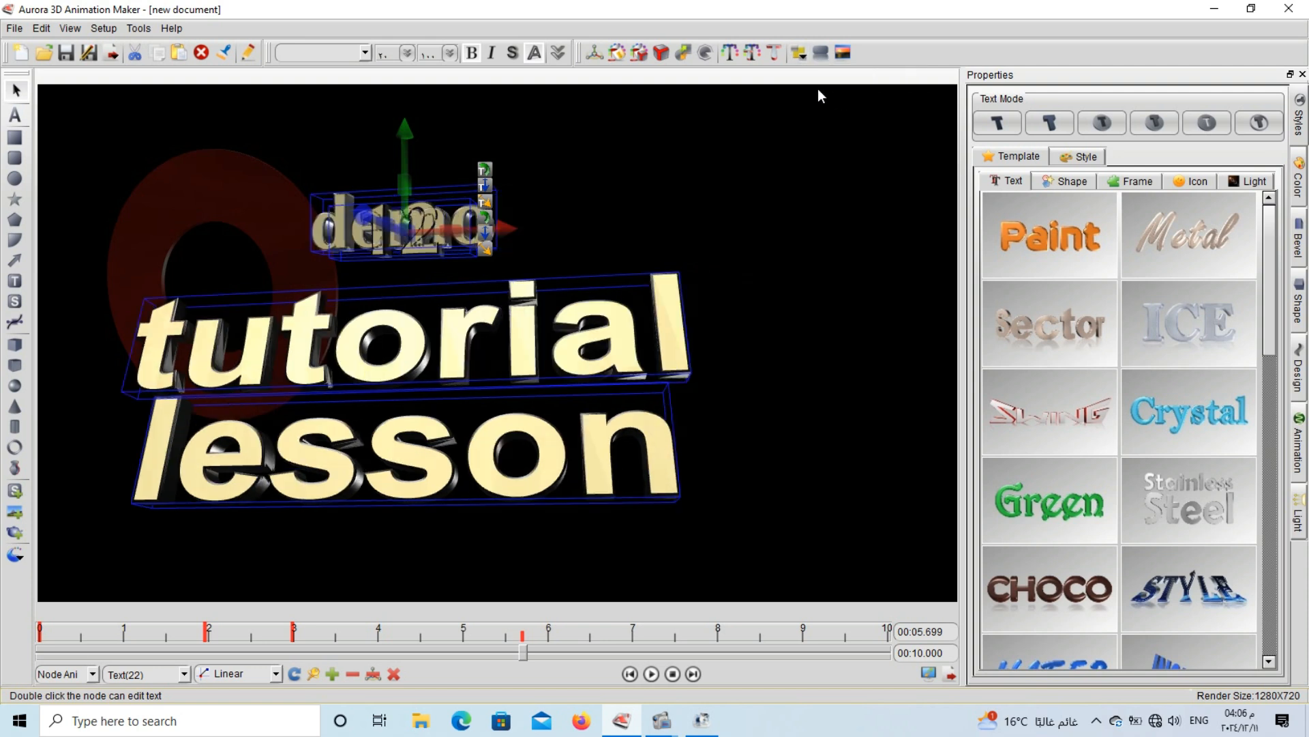
{"action": "left_click", "coordinate": [799, 53]}
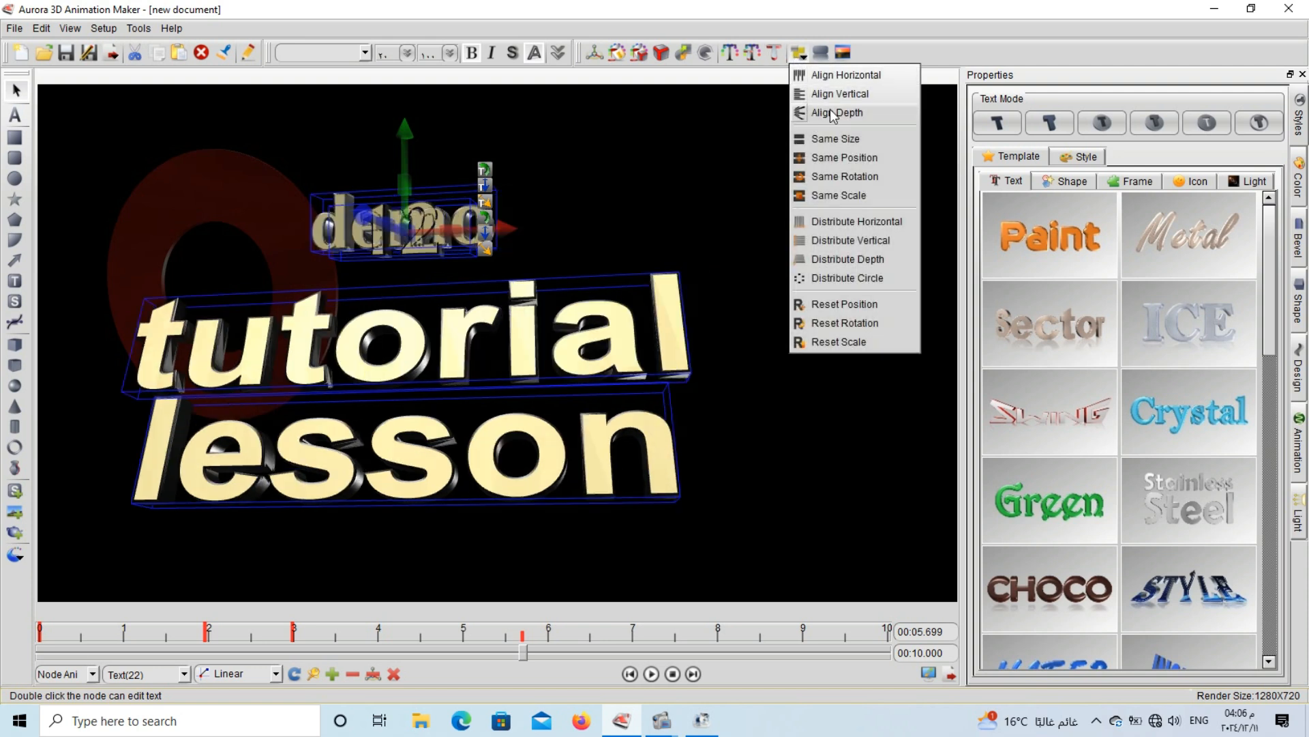
{"action": "left_click", "coordinate": [834, 114]}
Try Align Horizontal on the four selected texts and undo it
{"action": "left_click", "coordinate": [799, 53]}
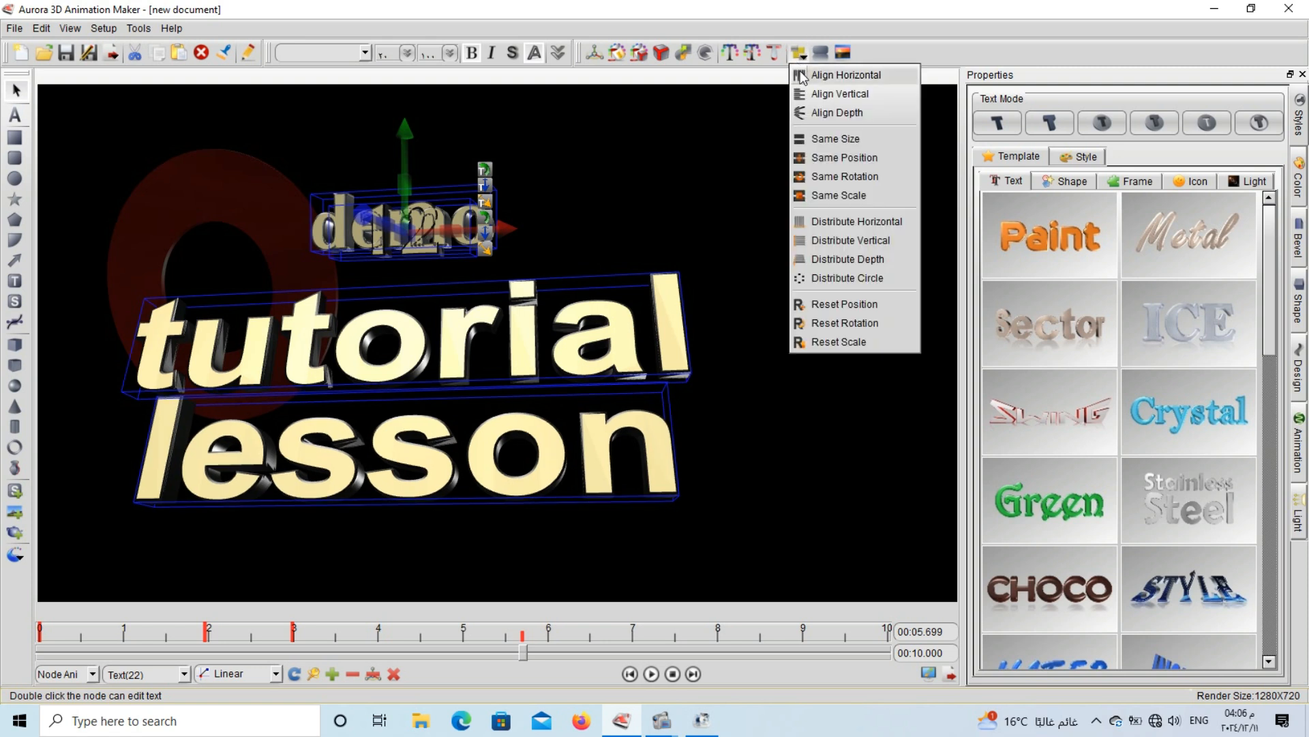
{"action": "left_click", "coordinate": [845, 75]}
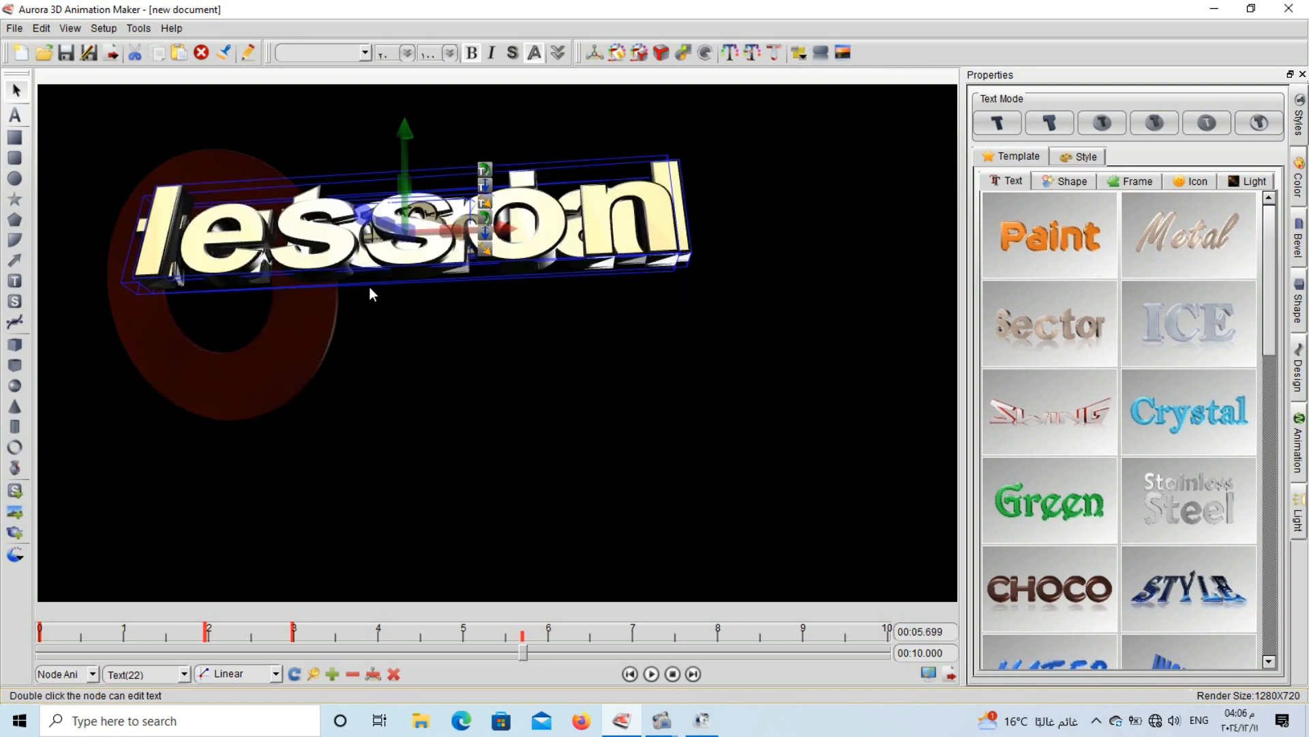
{"action": "key", "text": "ctrl+z"}
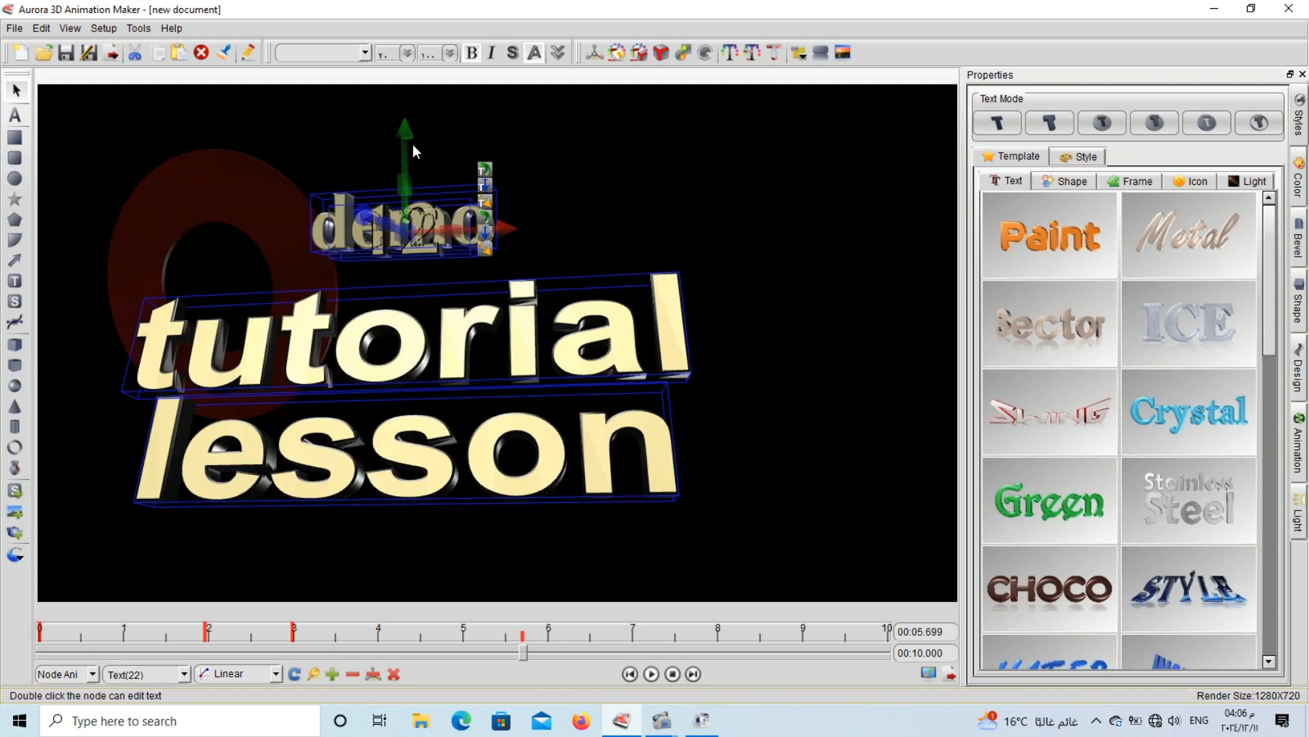
Select only the 12 text and move it along the X axis to sit just right of demo
{"action": "left_click", "coordinate": [616, 246]}
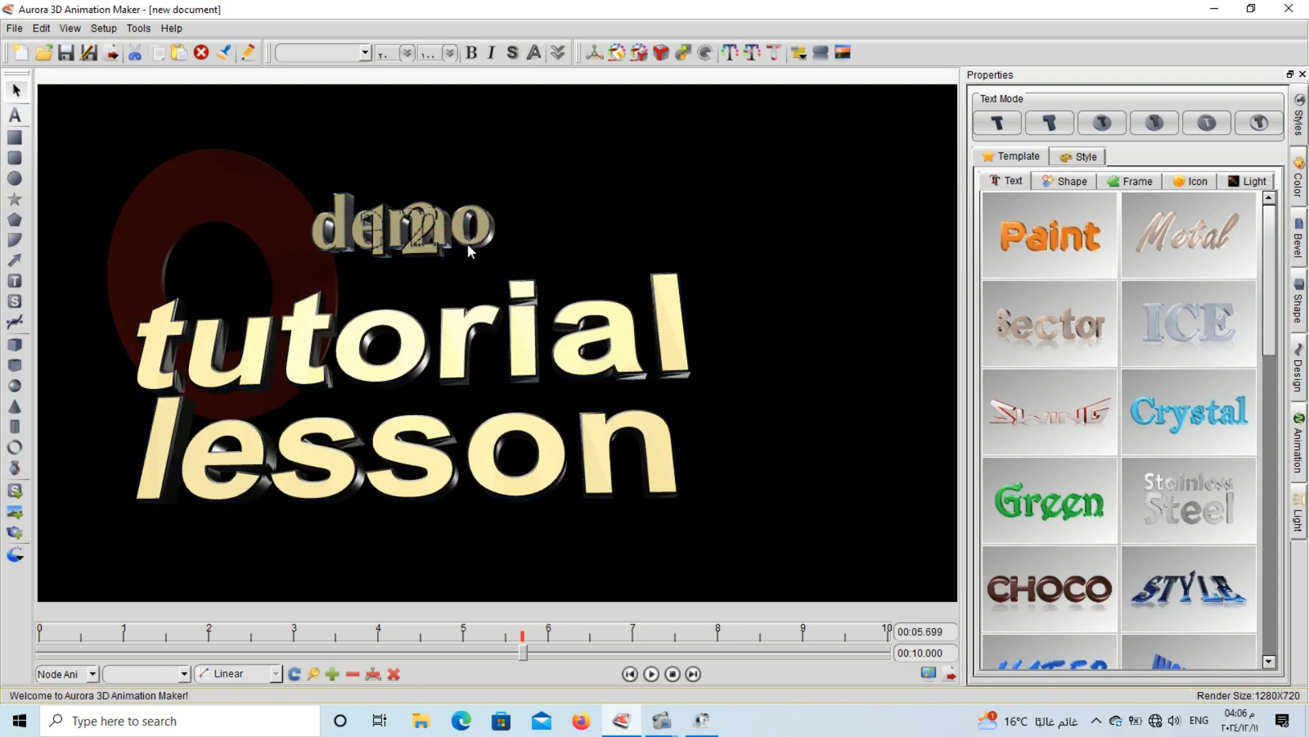
{"action": "left_click", "coordinate": [424, 249]}
{"action": "left_click_drag", "start_coordinate": [505, 228], "coordinate": [891, 232]}
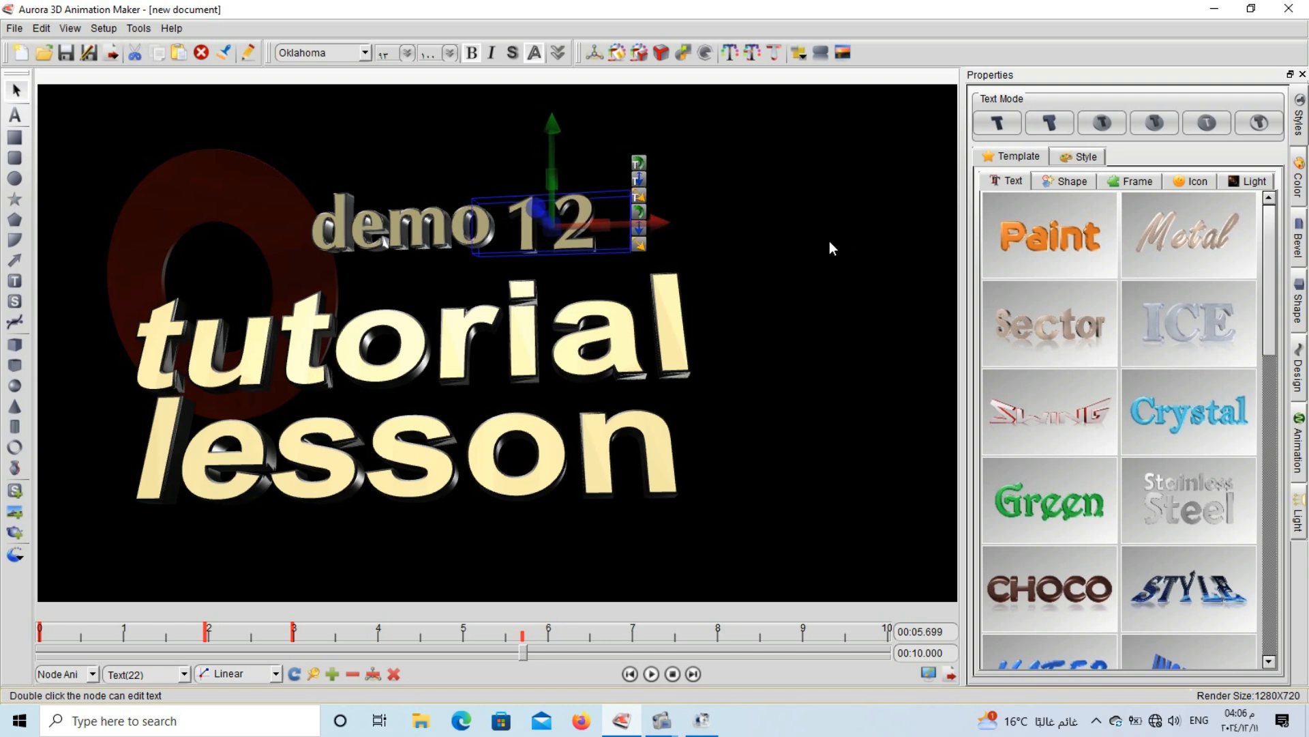
{"action": "left_click", "coordinate": [726, 435]}
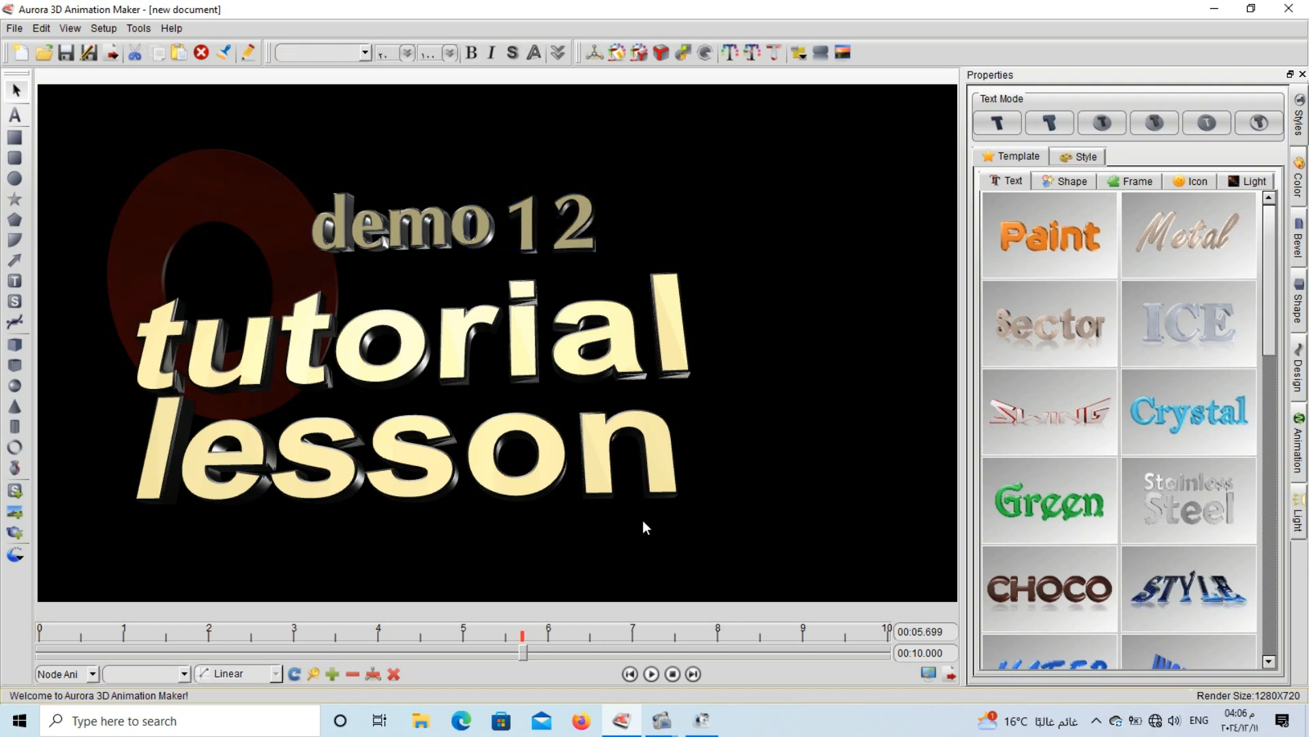
Check the keyframes of the lesson, tutorial, demo and 12 texts in turn, and play the animation to its end at 10 seconds
{"action": "left_click", "coordinate": [522, 484]}
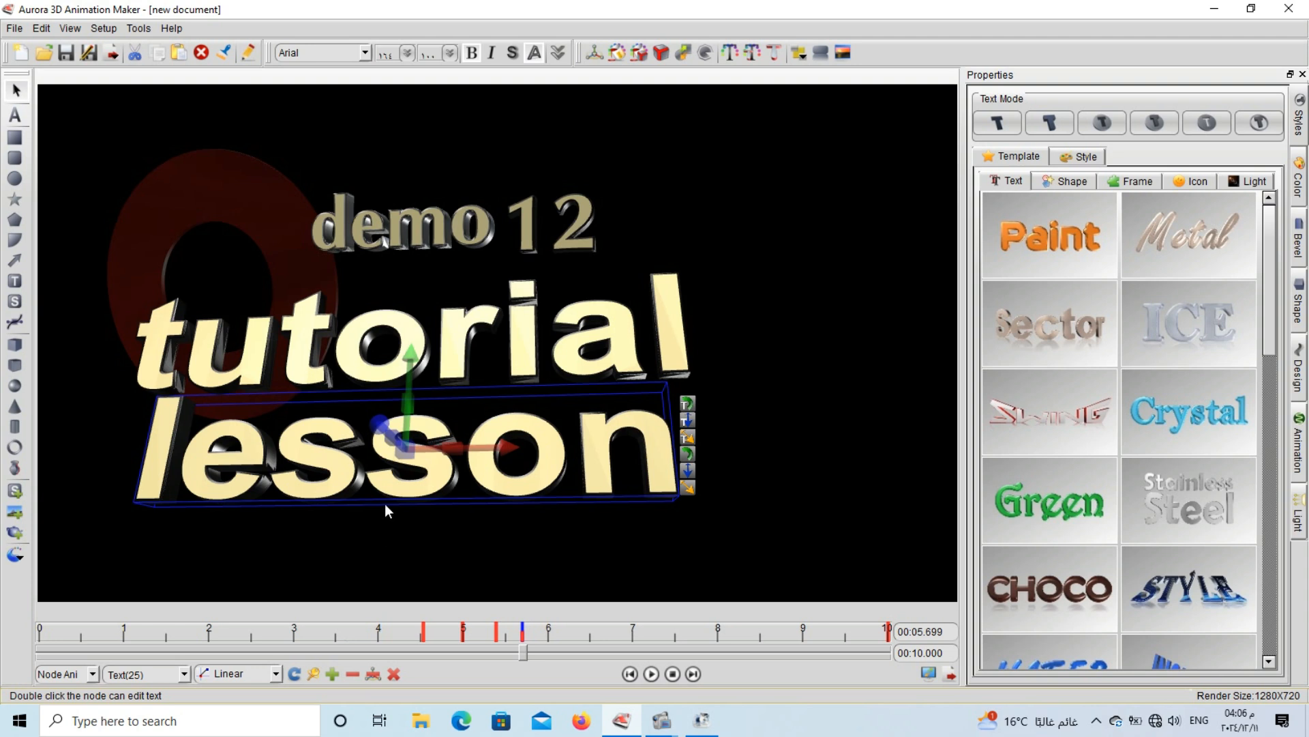
{"action": "left_click", "coordinate": [461, 371]}
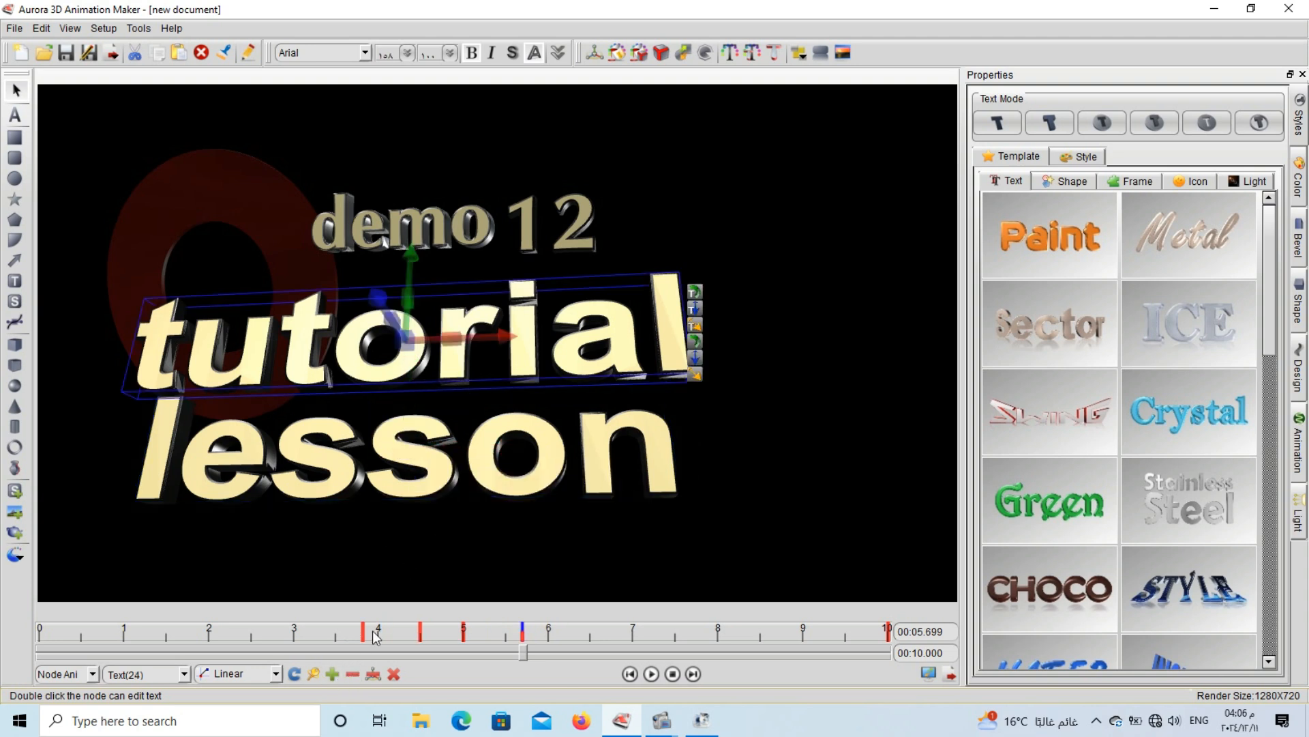
{"action": "left_click", "coordinate": [469, 244]}
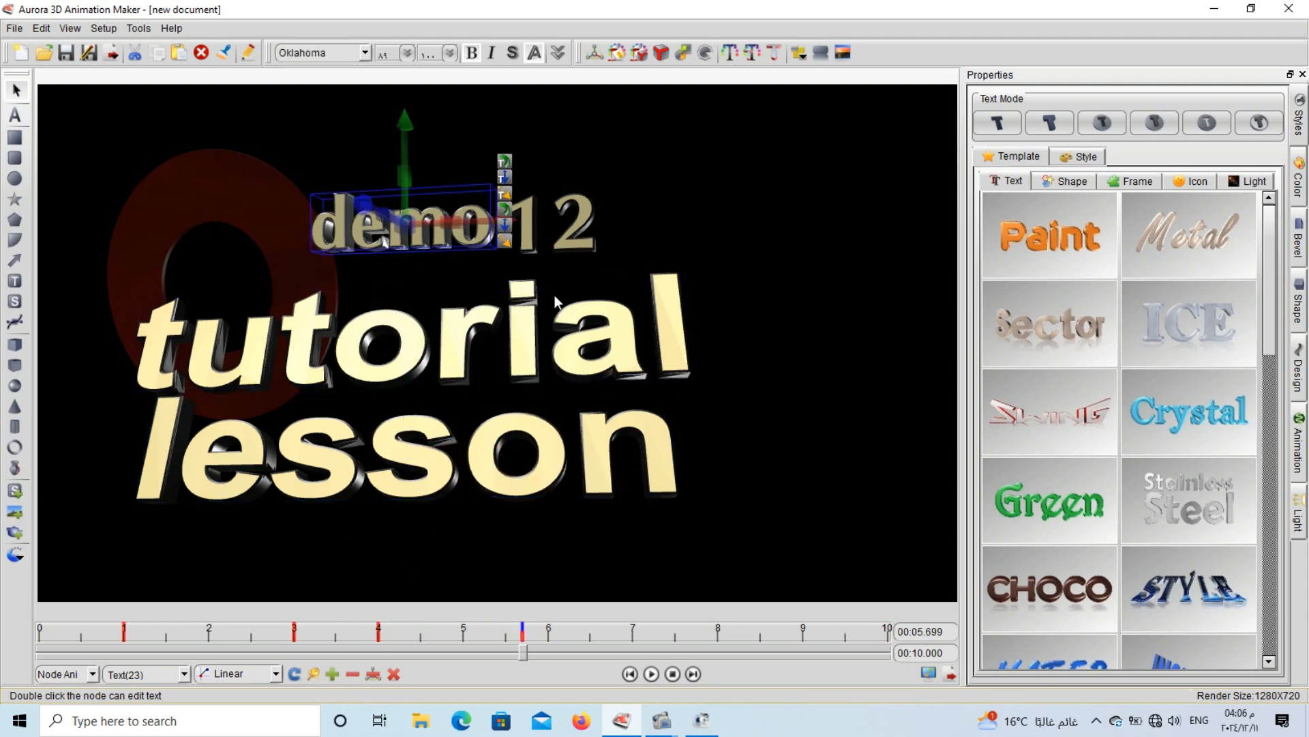
{"action": "left_click", "coordinate": [576, 249]}
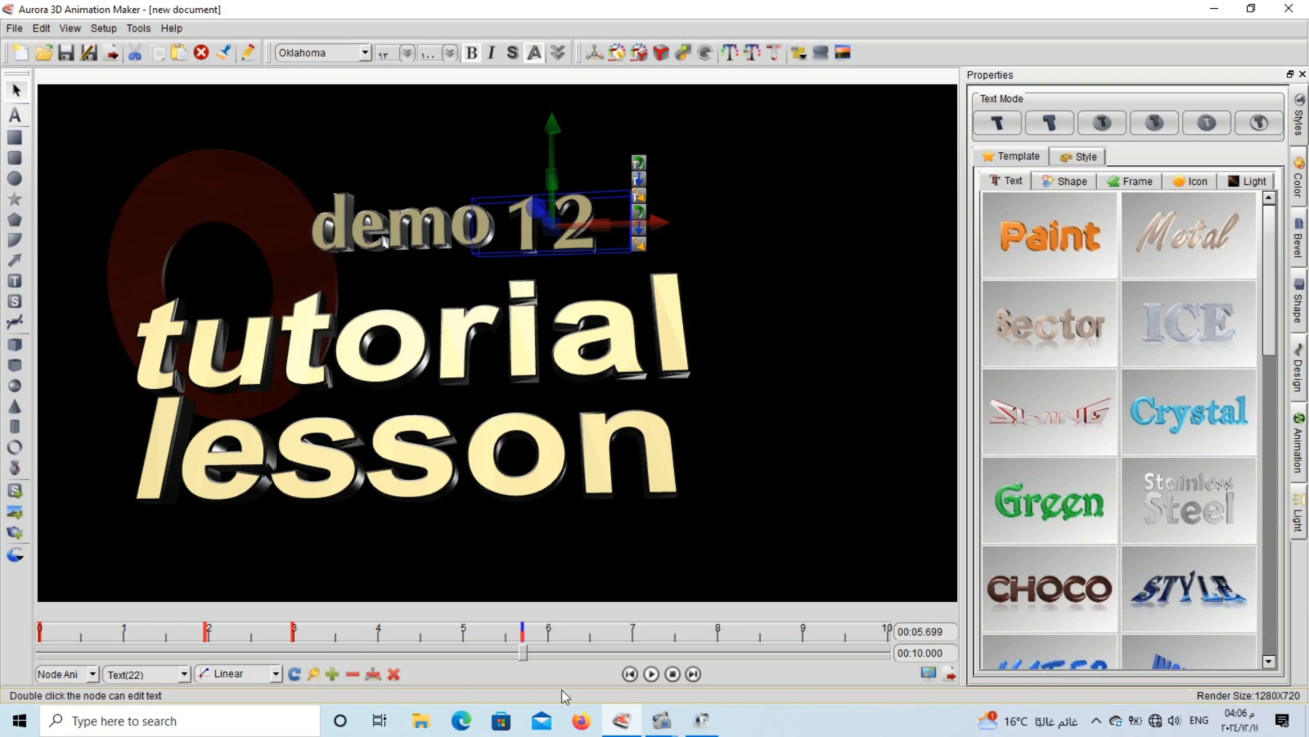
{"action": "left_click", "coordinate": [654, 675]}
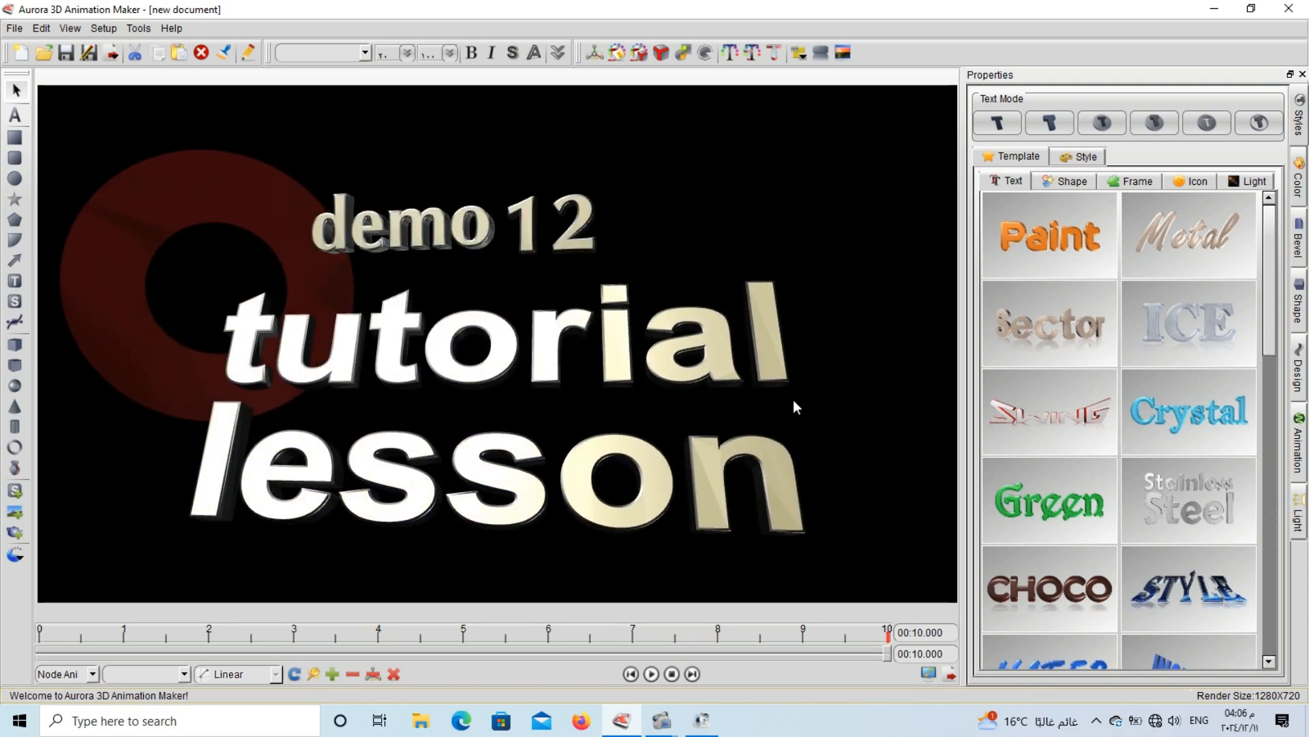
At 10 seconds, select the lesson, tutorial, 12 and demo texts together and apply Align Vertical and Align Depth
{"action": "left_click", "coordinate": [673, 469]}
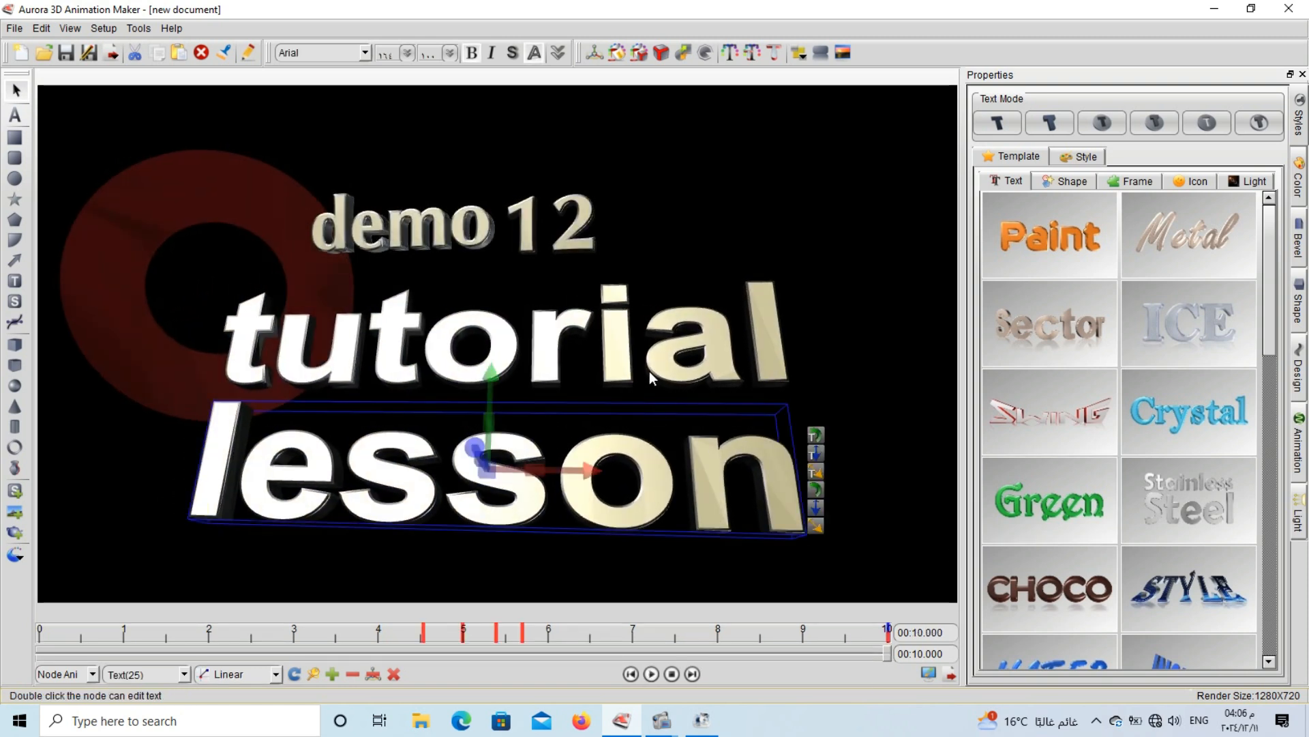
{"action": "left_click", "coordinate": [571, 234]}
{"action": "left_click", "coordinate": [444, 236]}
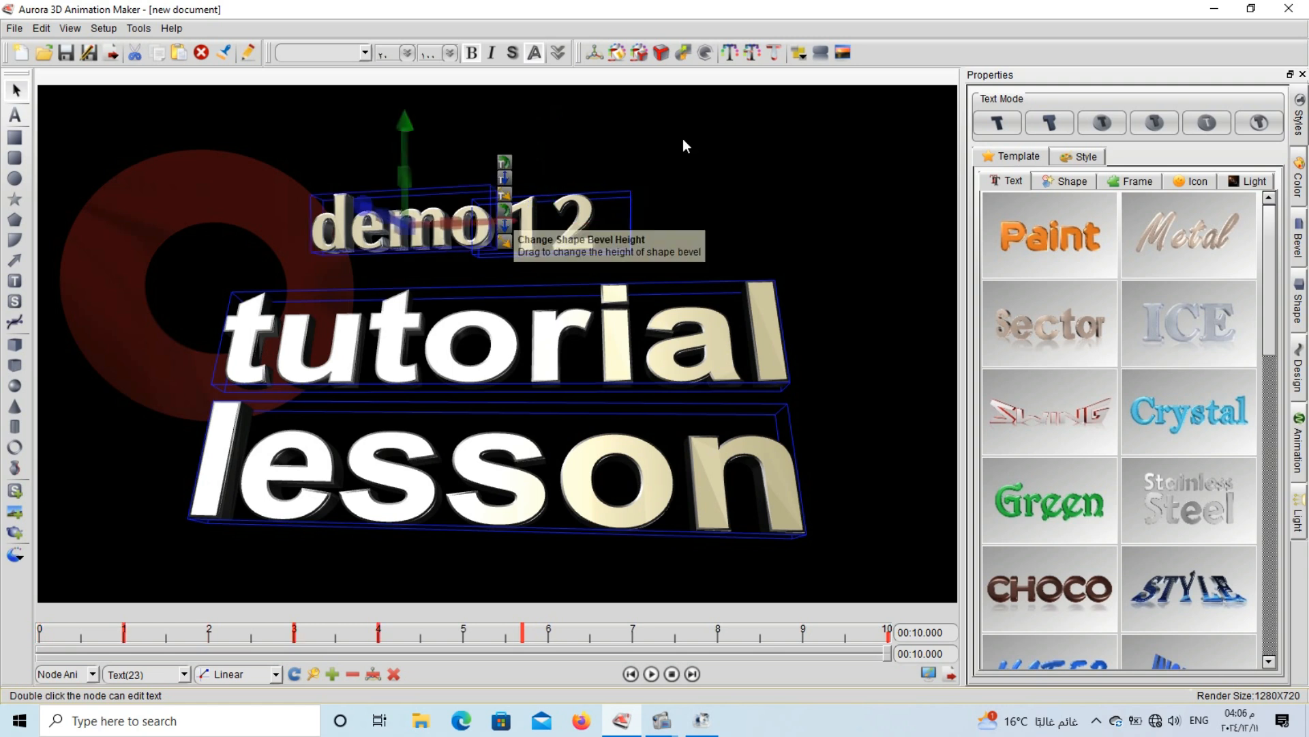
{"action": "left_click", "coordinate": [804, 53]}
{"action": "left_click", "coordinate": [848, 102]}
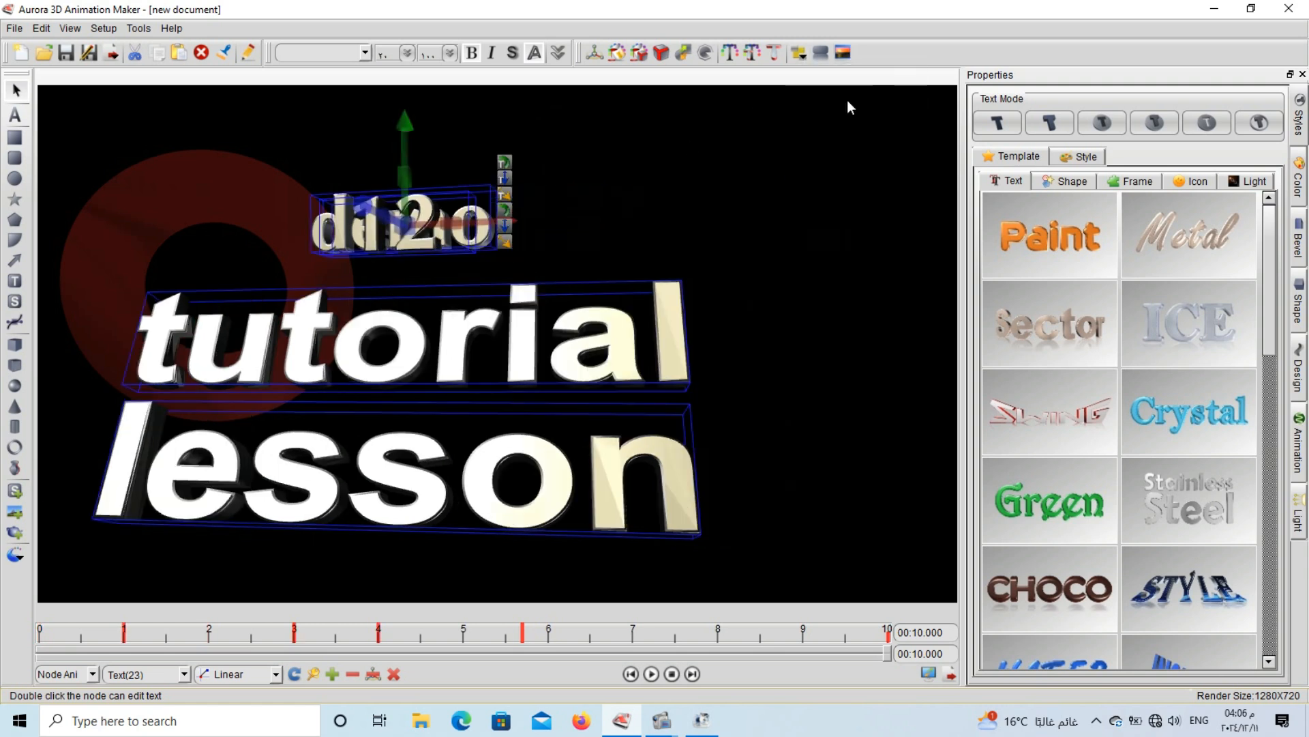
{"action": "left_click", "coordinate": [802, 55]}
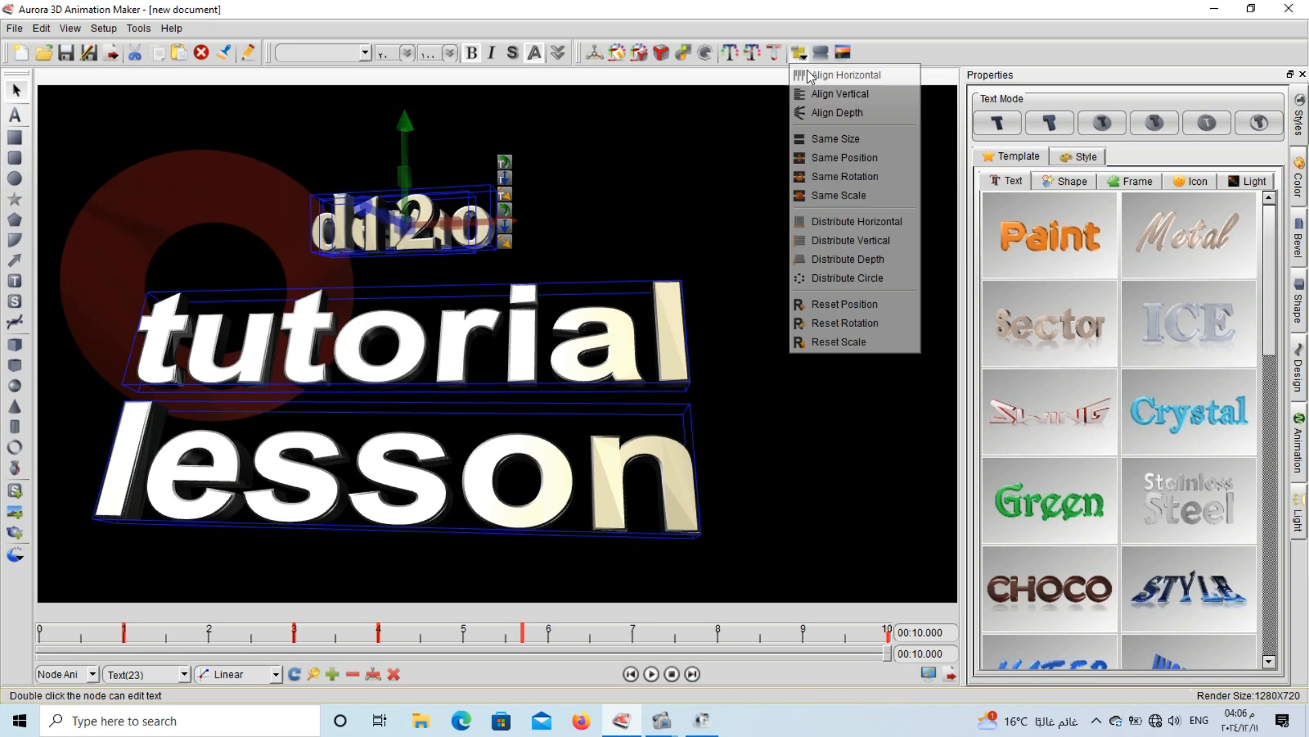
{"action": "left_click", "coordinate": [845, 110]}
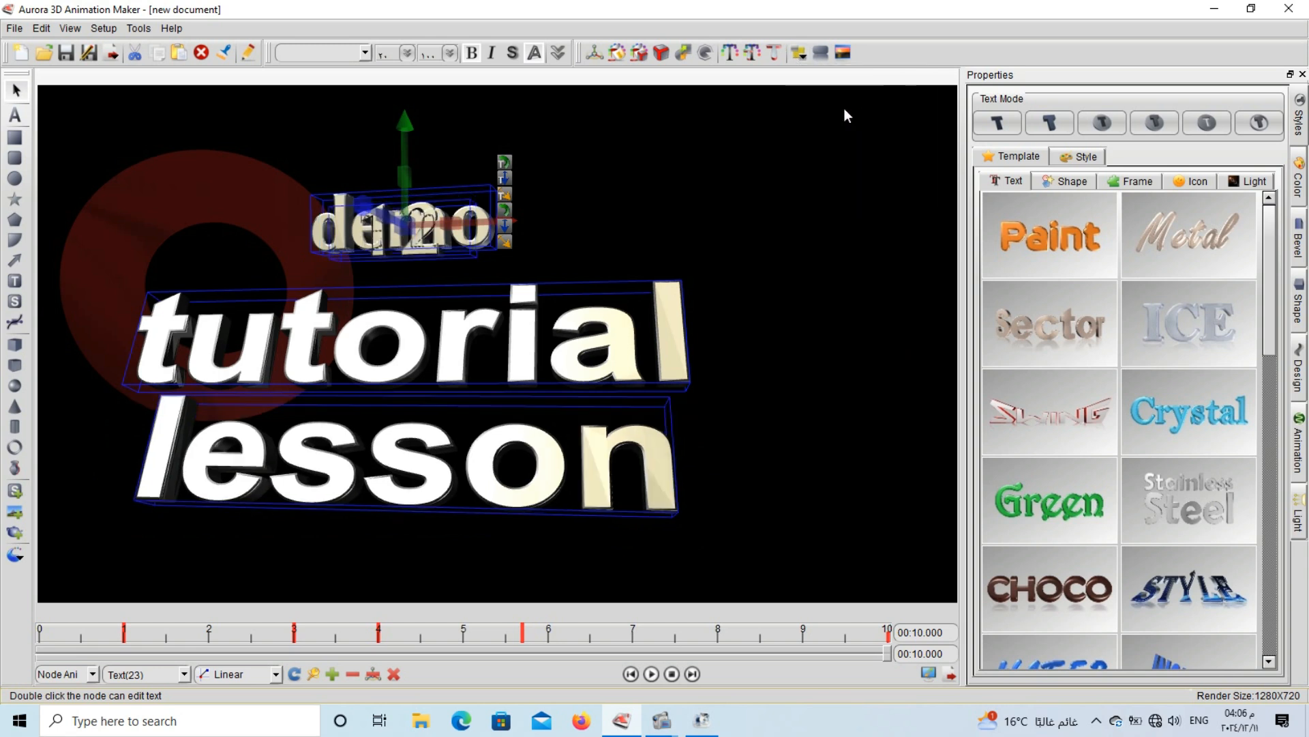
Try Align Horizontal on the four texts at the 10-second mark and undo it
{"action": "left_click", "coordinate": [800, 54]}
{"action": "left_click", "coordinate": [824, 76]}
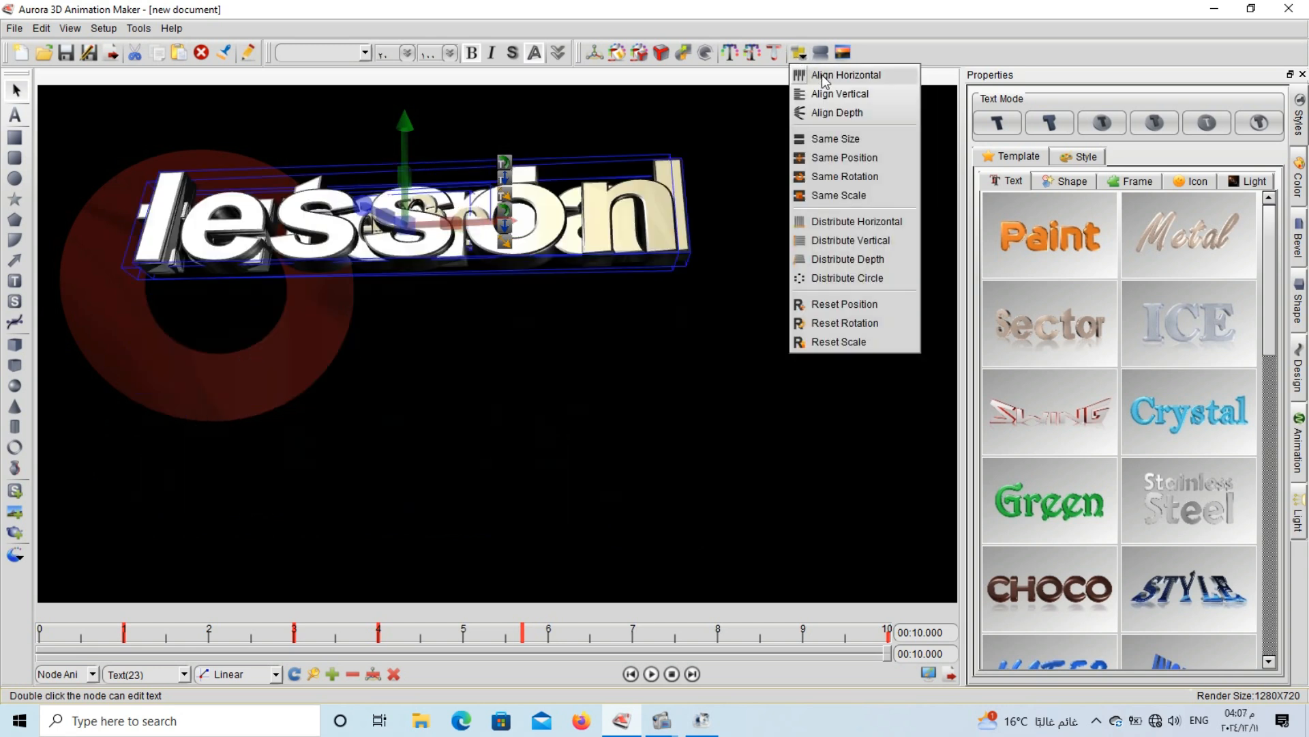
{"action": "key", "text": "ctrl+z"}
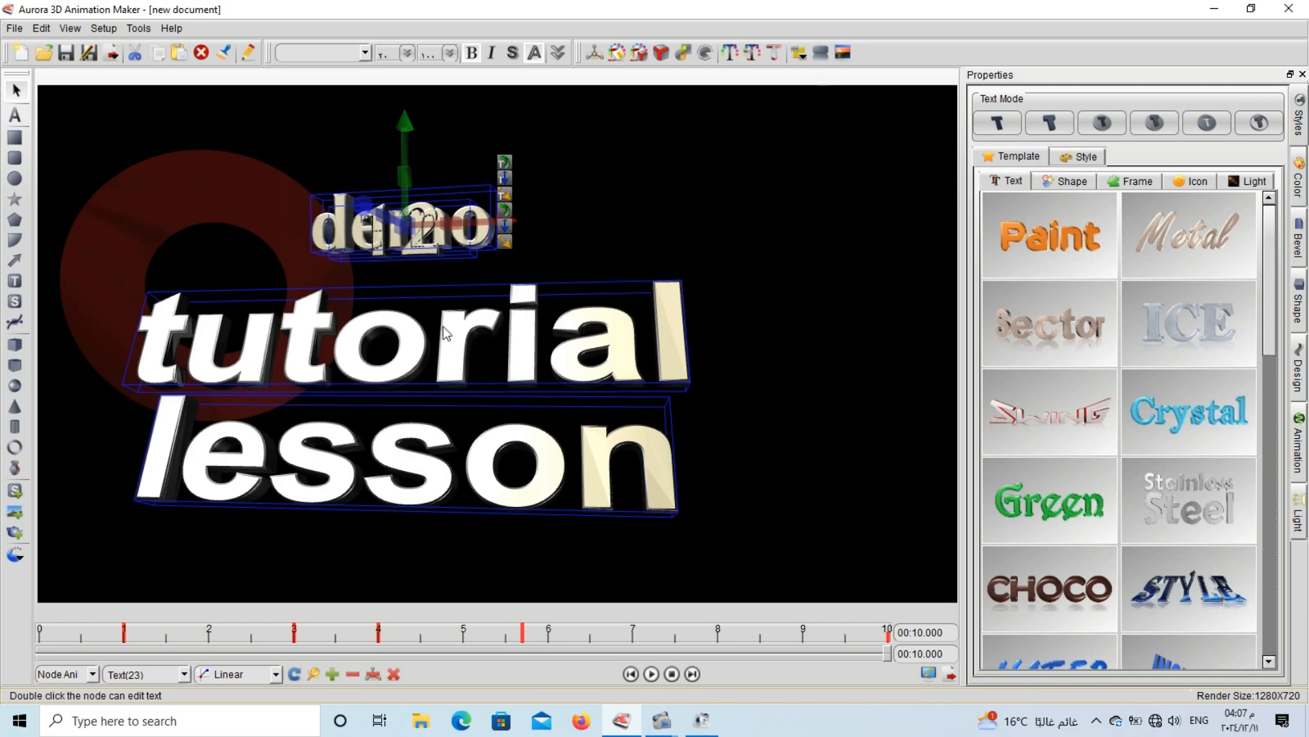
At 10 seconds, move the 12 text along the X axis so it stands clear to the right of demo
{"action": "left_click", "coordinate": [527, 227]}
{"action": "left_click", "coordinate": [431, 248]}
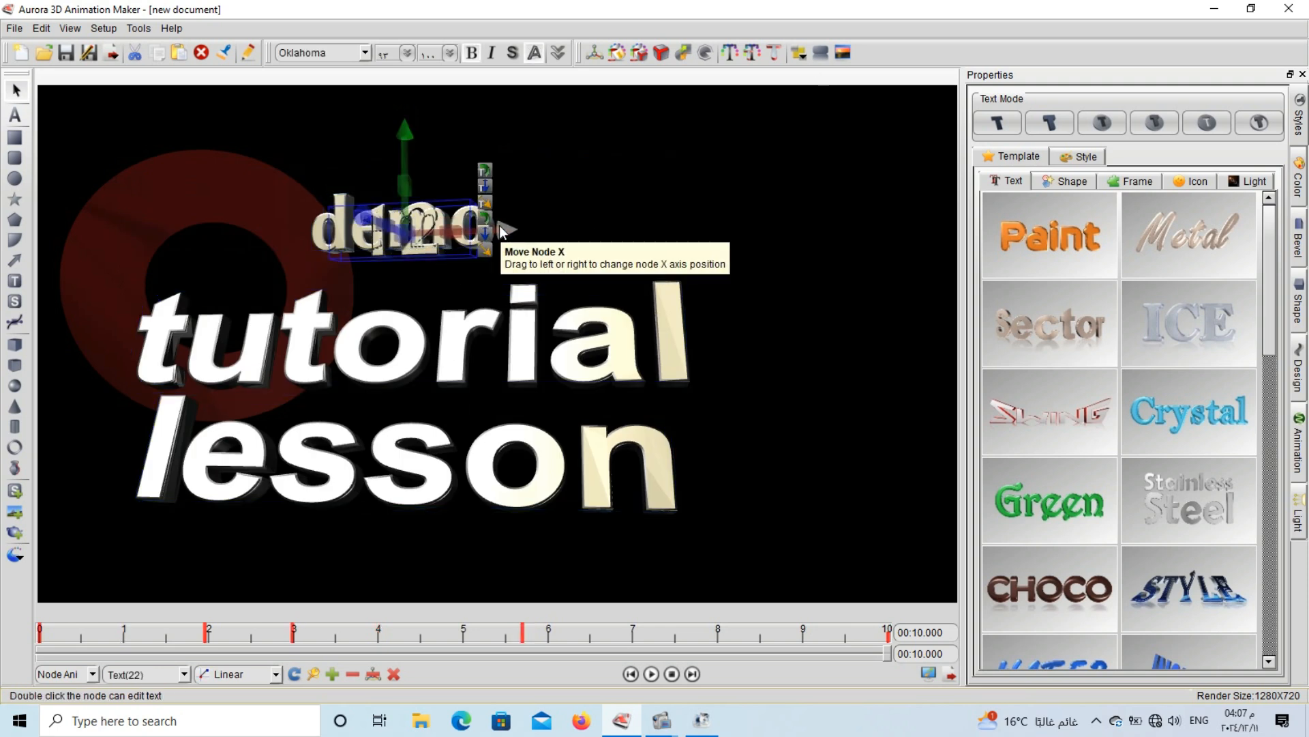
{"action": "left_click_drag", "start_coordinate": [499, 226], "coordinate": [917, 235]}
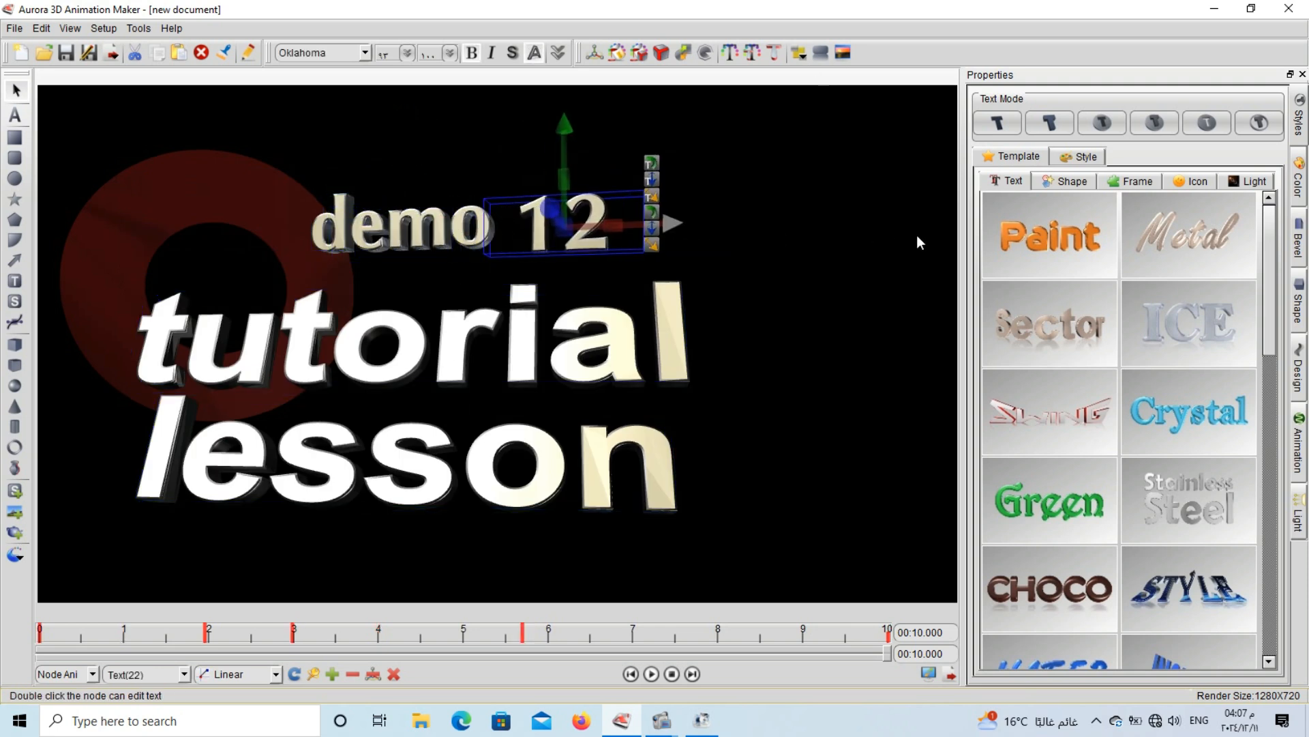
Change the demo text's font to Naveid Arabic DEMO Extra Bold and slightly reduce its text bevel
{"action": "left_click", "coordinate": [416, 243]}
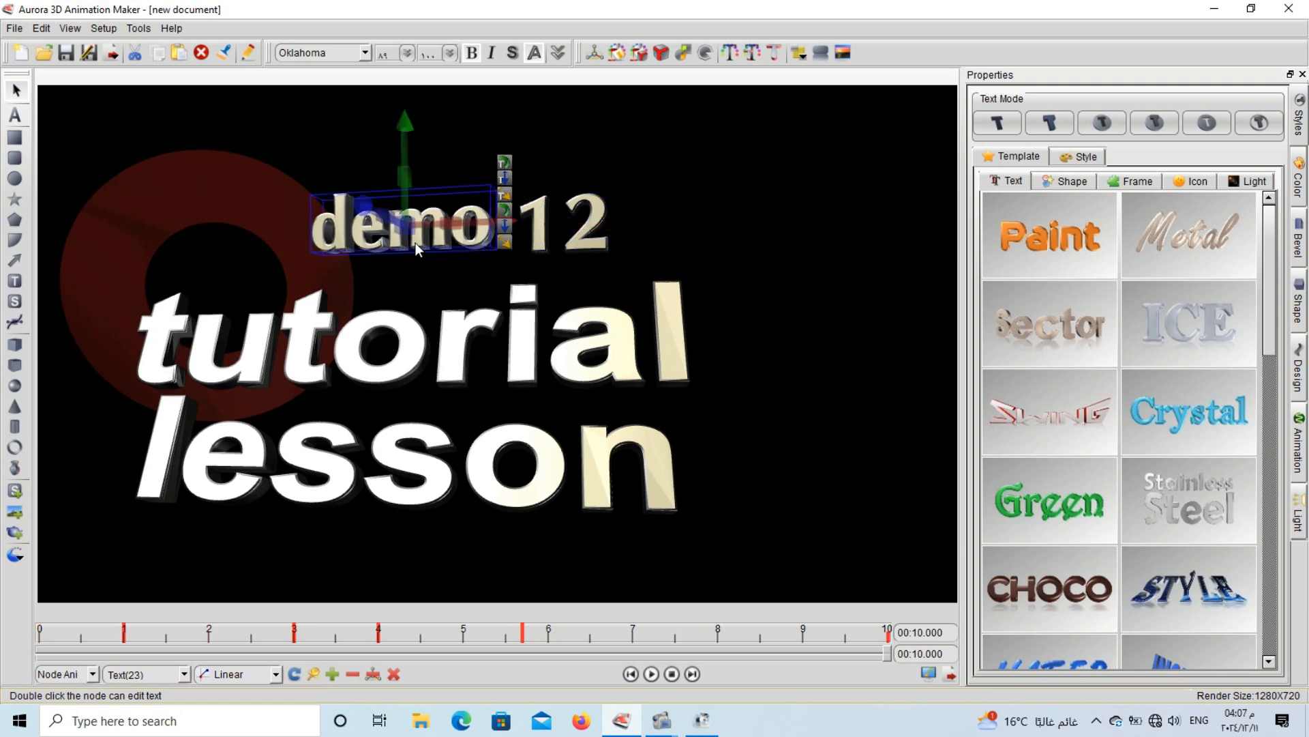
{"action": "left_click", "coordinate": [371, 53]}
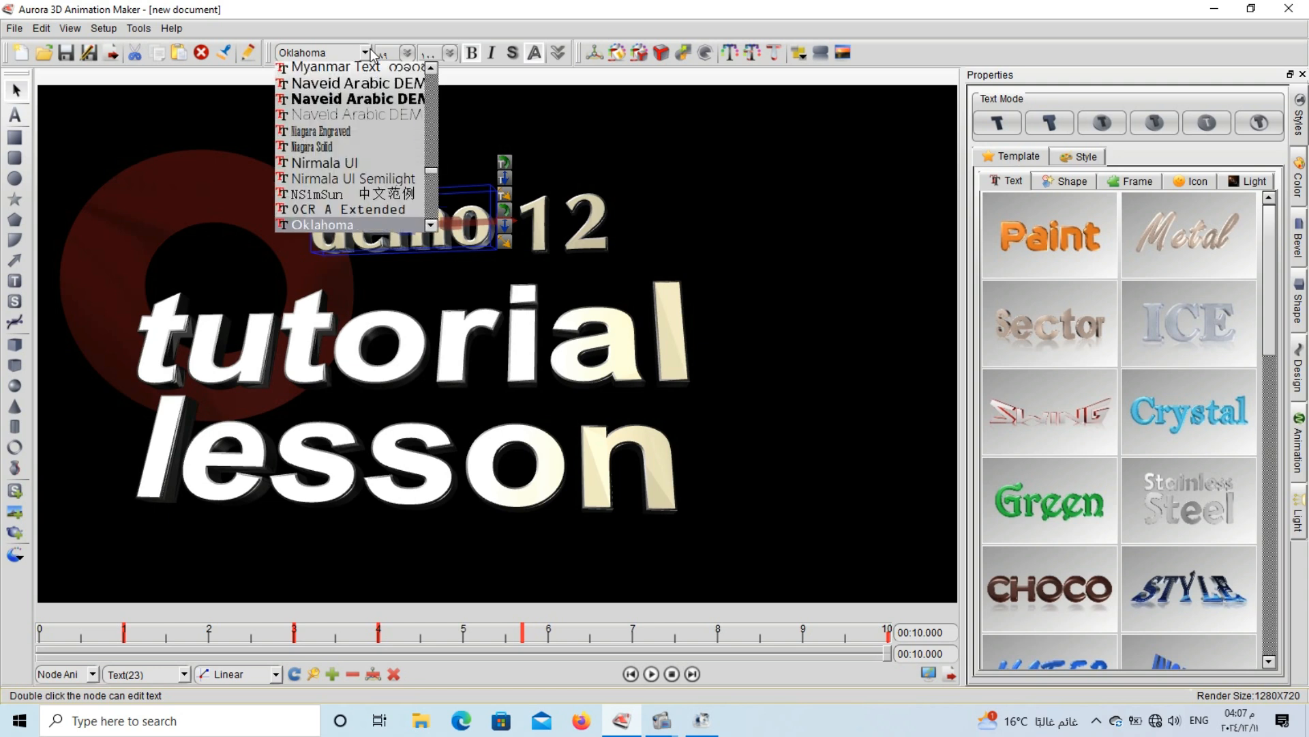
{"action": "left_click", "coordinate": [398, 100]}
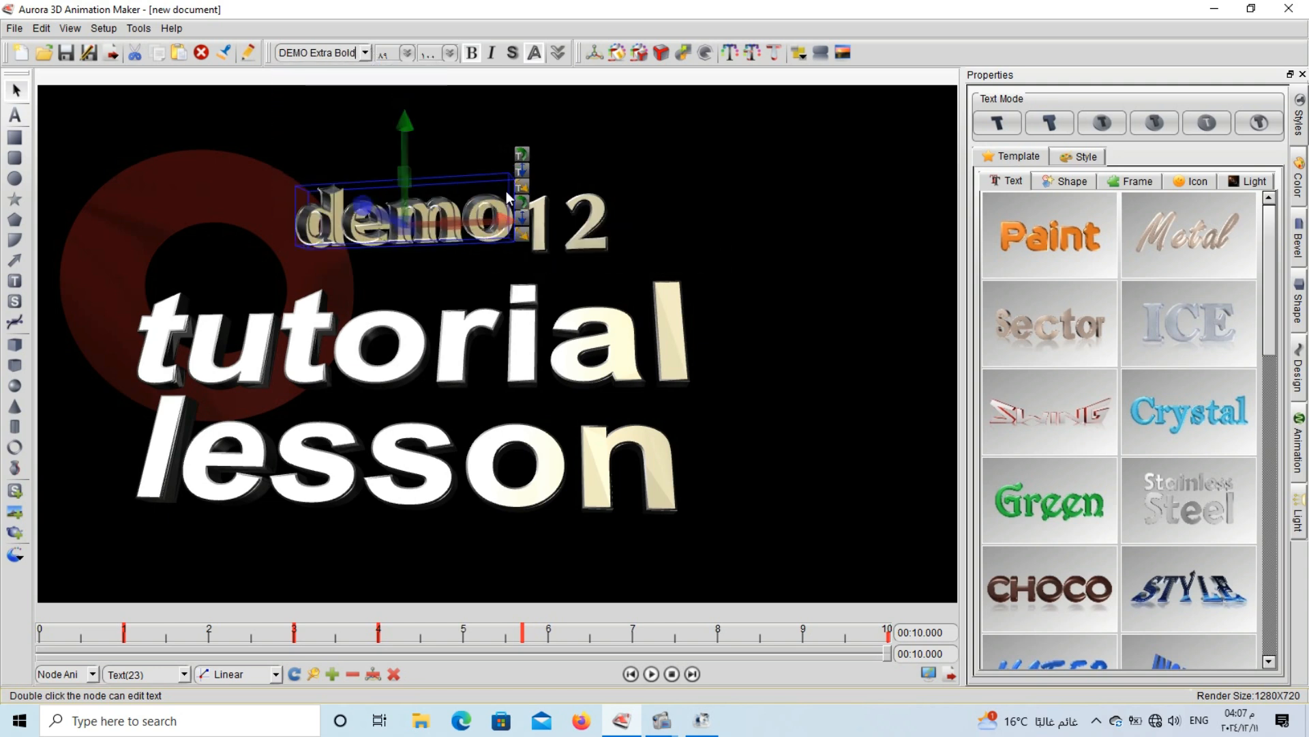
{"action": "mouse_move", "coordinate": [525, 169]}
{"action": "left_mouse_down"}
{"action": "mouse_move", "coordinate": [513, 170]}
{"action": "mouse_move", "coordinate": [531, 170]}
{"action": "mouse_move", "coordinate": [519, 172]}
{"action": "mouse_move", "coordinate": [527, 159]}
{"action": "left_mouse_up"}
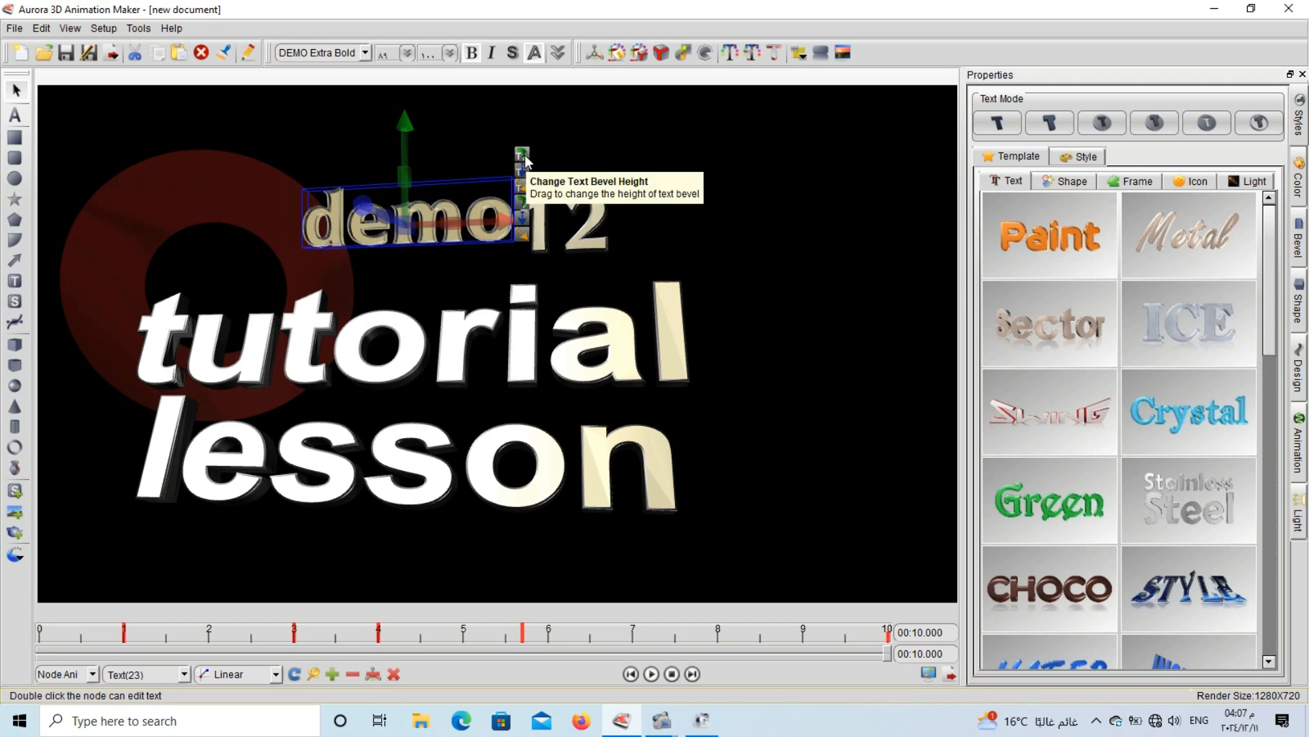
Colour the demo text golden yellow (R 231, G 196, B 20) and its text outline orange (R 255, G 166, B 64)
{"action": "left_click", "coordinate": [1301, 177]}
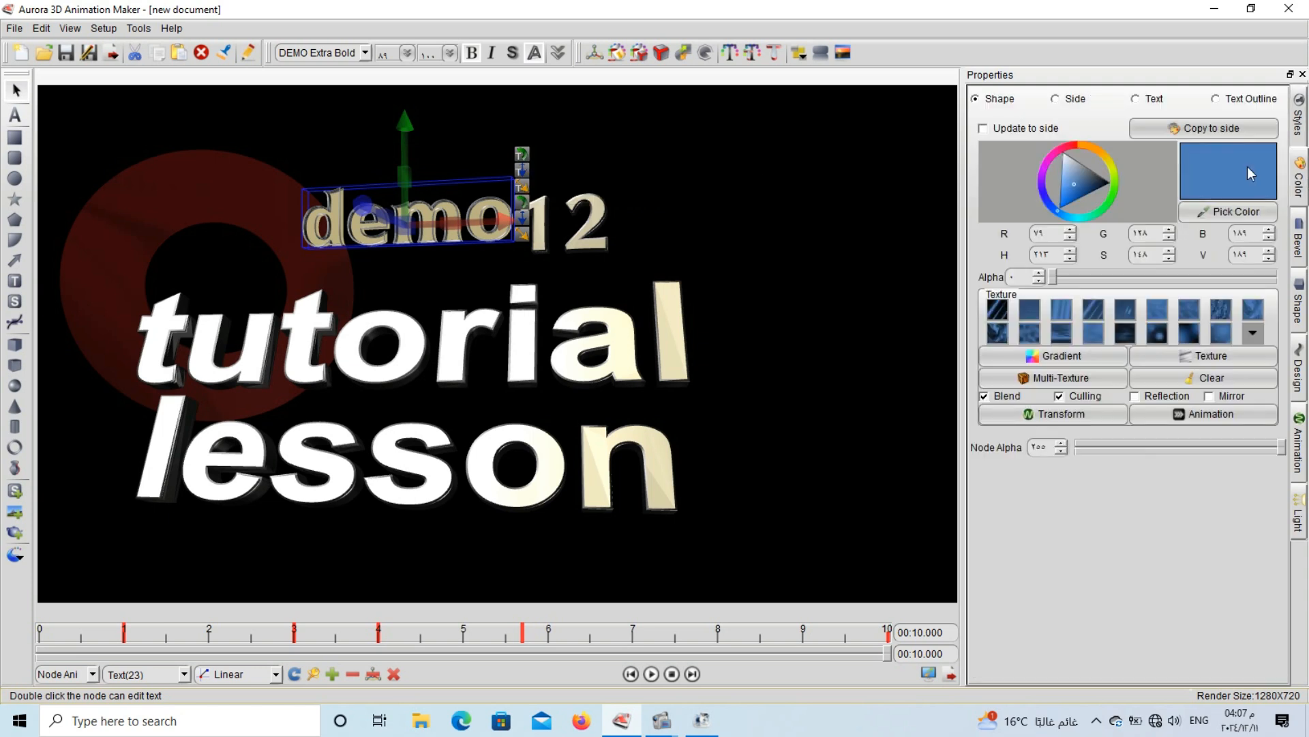
{"action": "left_click", "coordinate": [1147, 104]}
{"action": "left_click", "coordinate": [1081, 193]}
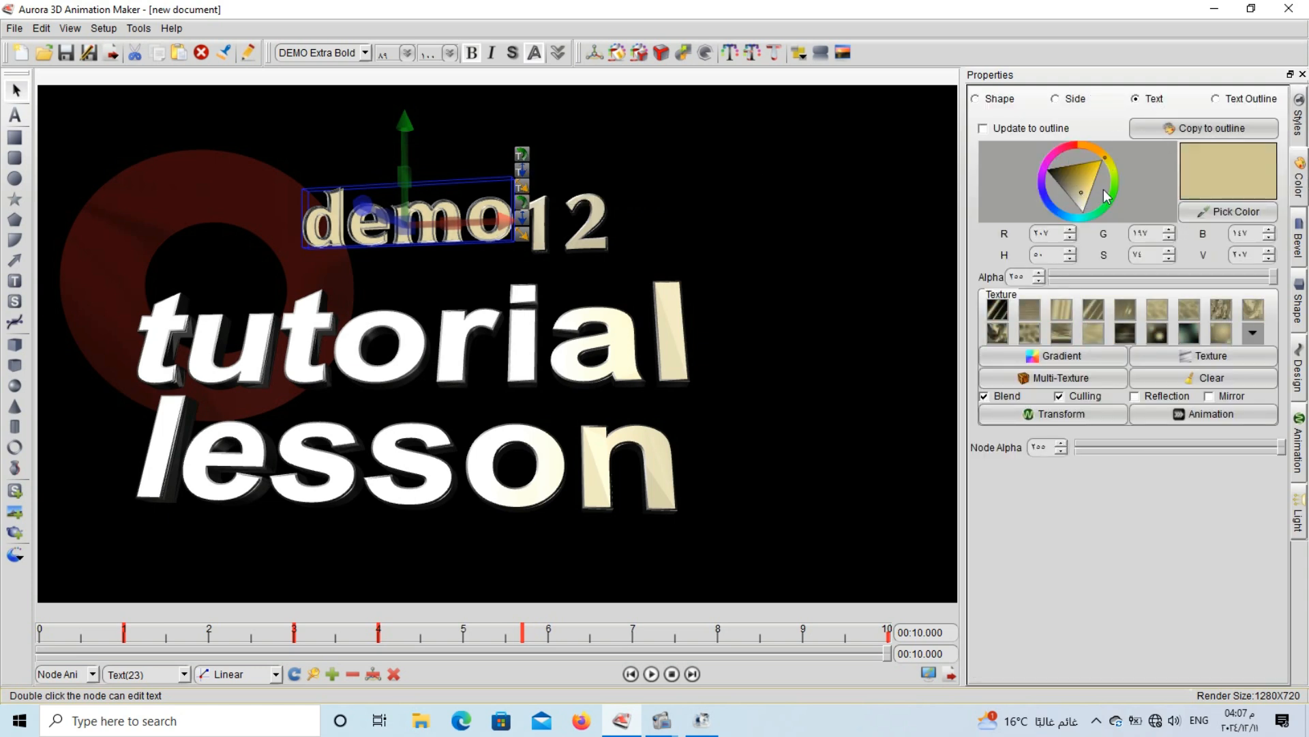
{"action": "mouse_move", "coordinate": [1082, 192]}
{"action": "left_mouse_down"}
{"action": "mouse_move", "coordinate": [1109, 195]}
{"action": "mouse_move", "coordinate": [1096, 165]}
{"action": "left_mouse_up"}
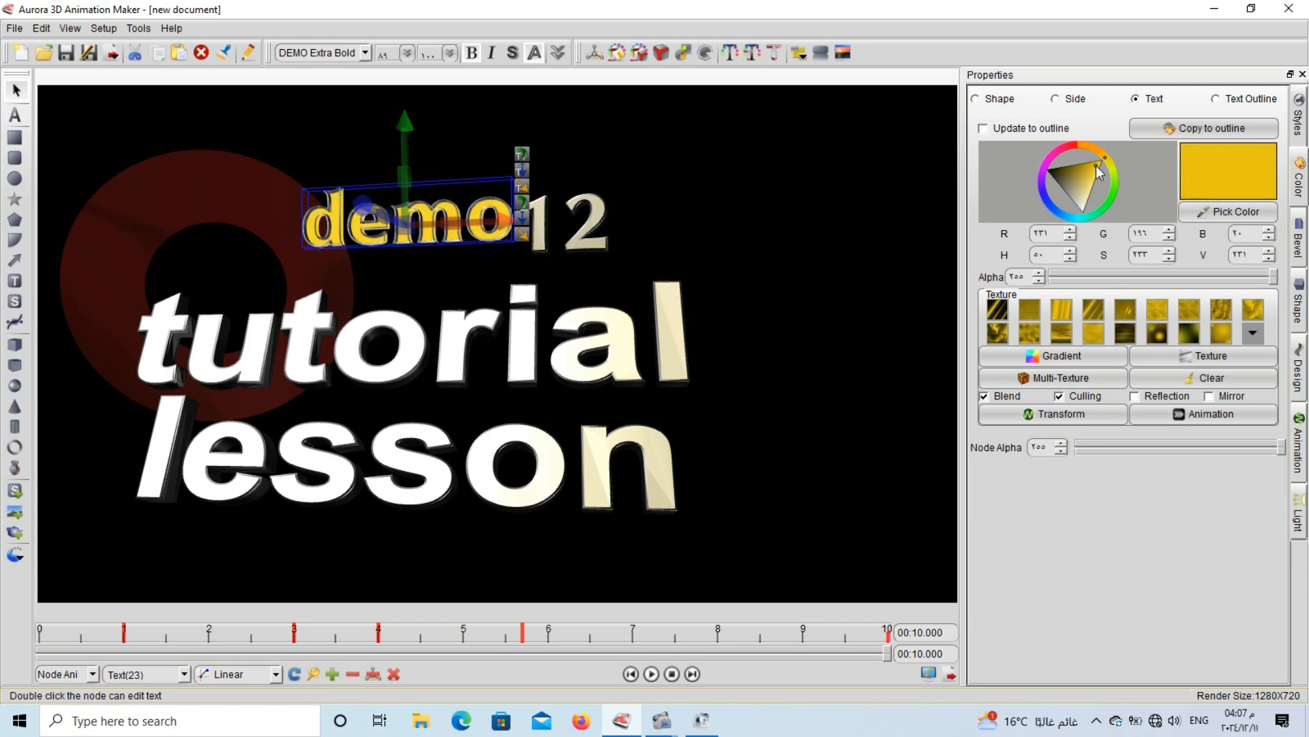
{"action": "left_click", "coordinate": [1094, 183]}
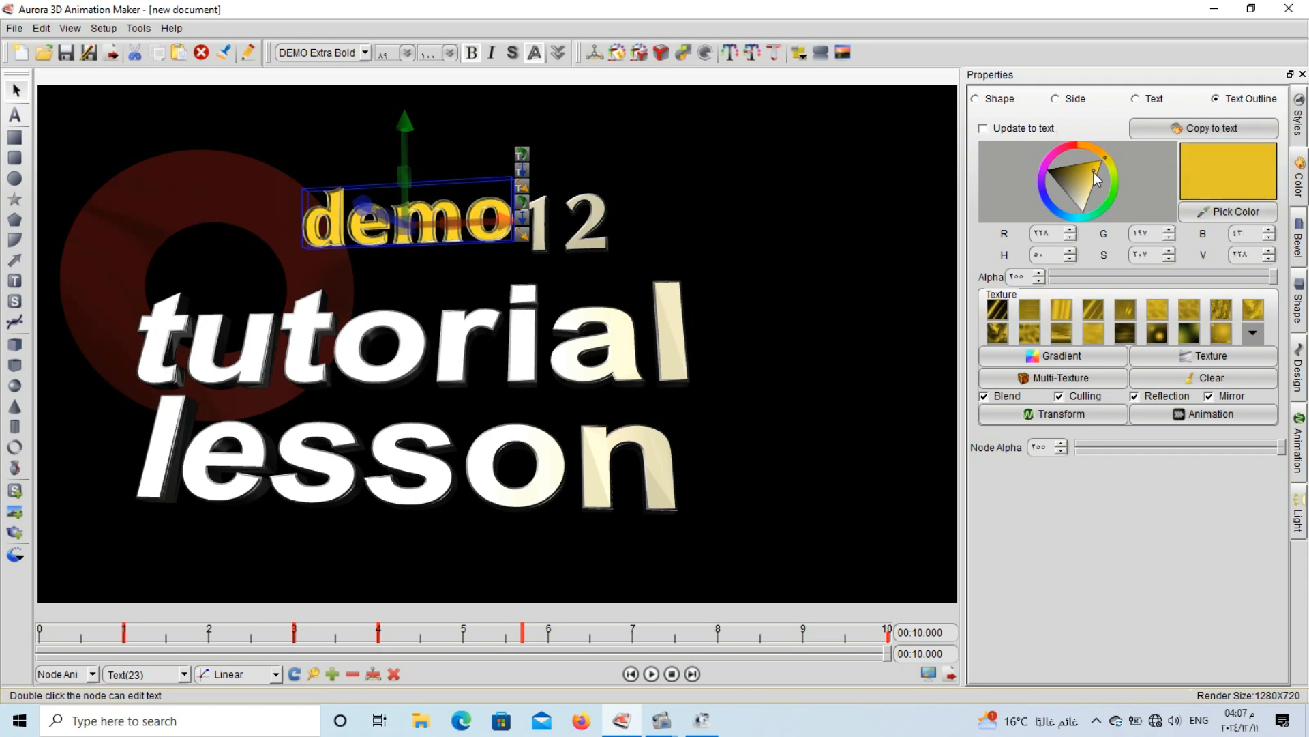
{"action": "mouse_move", "coordinate": [1083, 162]}
{"action": "left_mouse_down"}
{"action": "mouse_move", "coordinate": [1089, 191]}
{"action": "mouse_move", "coordinate": [1095, 168]}
{"action": "left_mouse_up"}
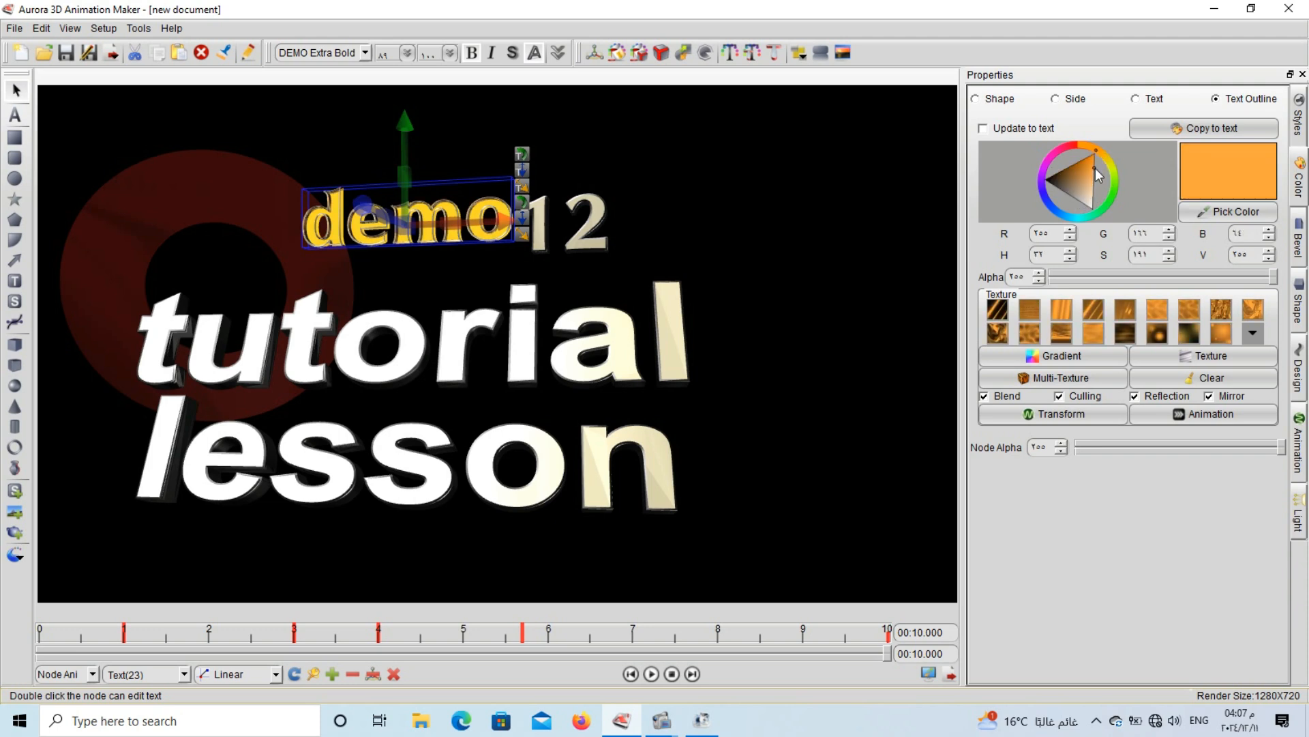
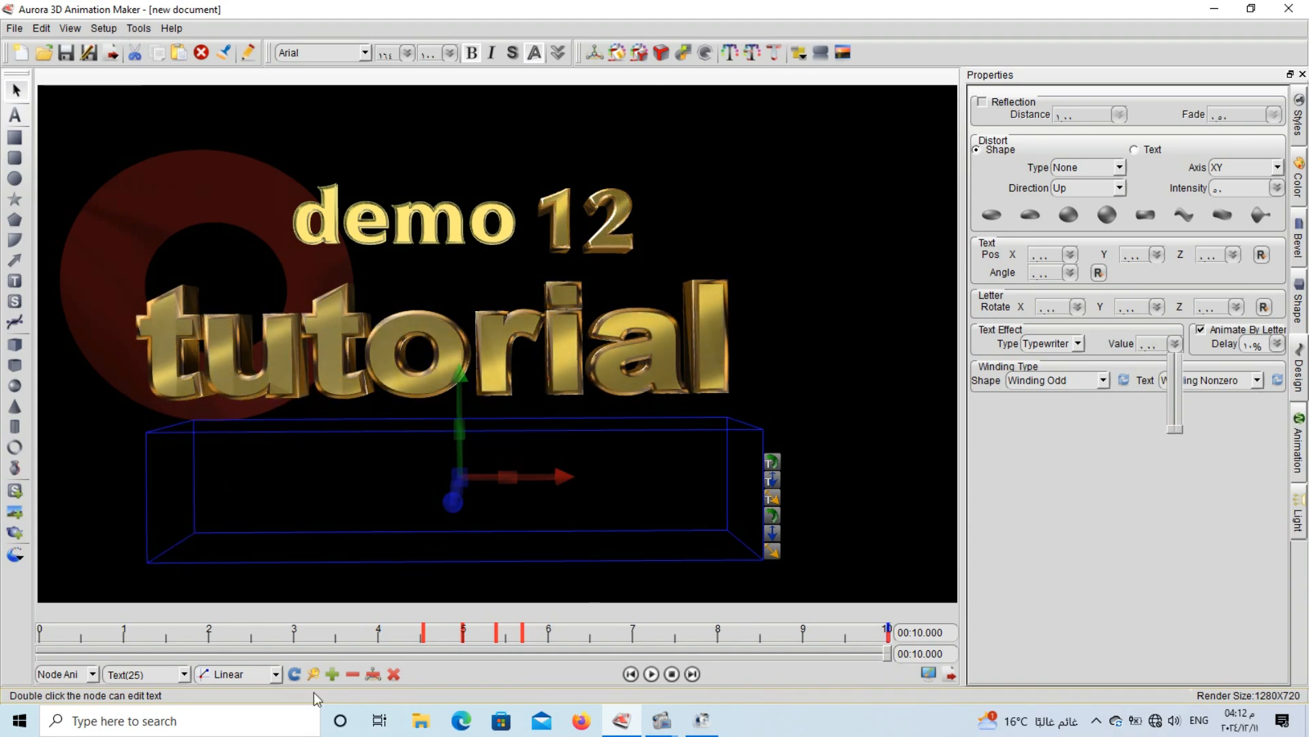
Add a keyframe at 10 seconds for the lesson text with its Typewriter text effect
{"action": "left_click", "coordinate": [333, 675]}
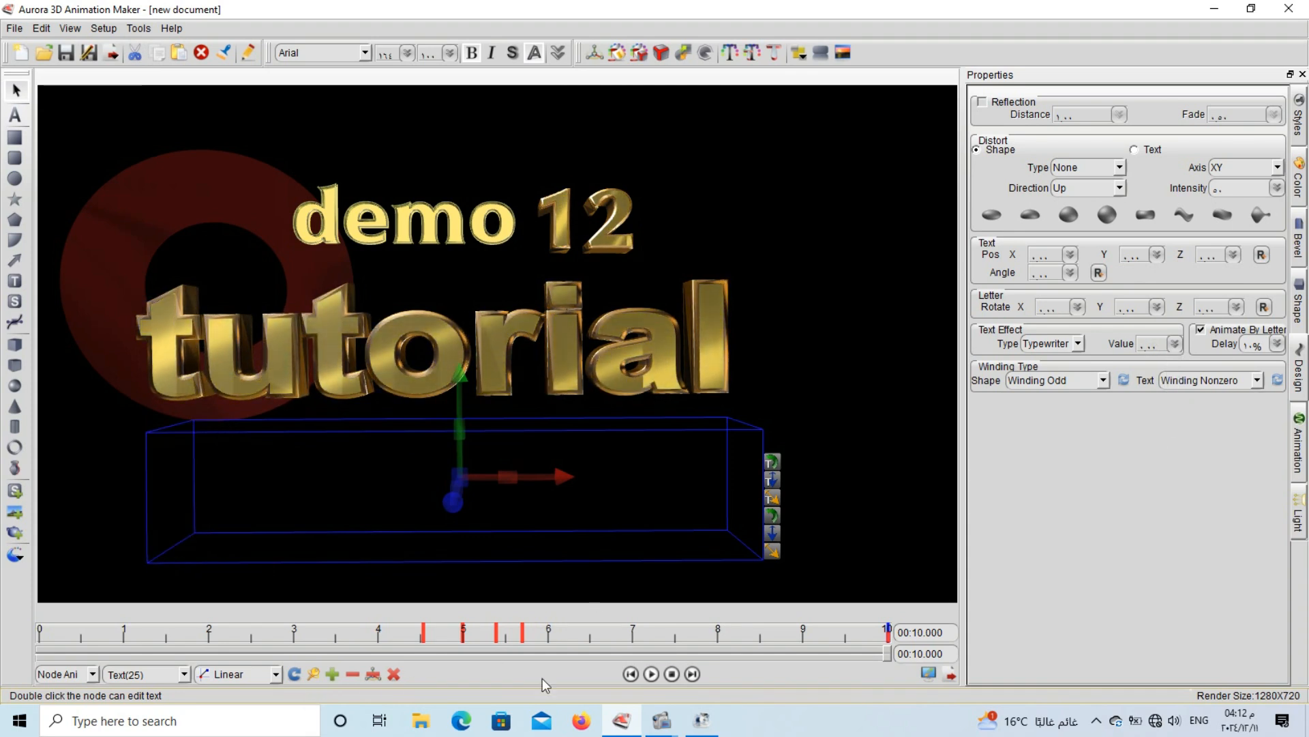
Play the animation from the start to preview the lesson text's Typewriter effect
{"action": "left_click", "coordinate": [665, 676]}
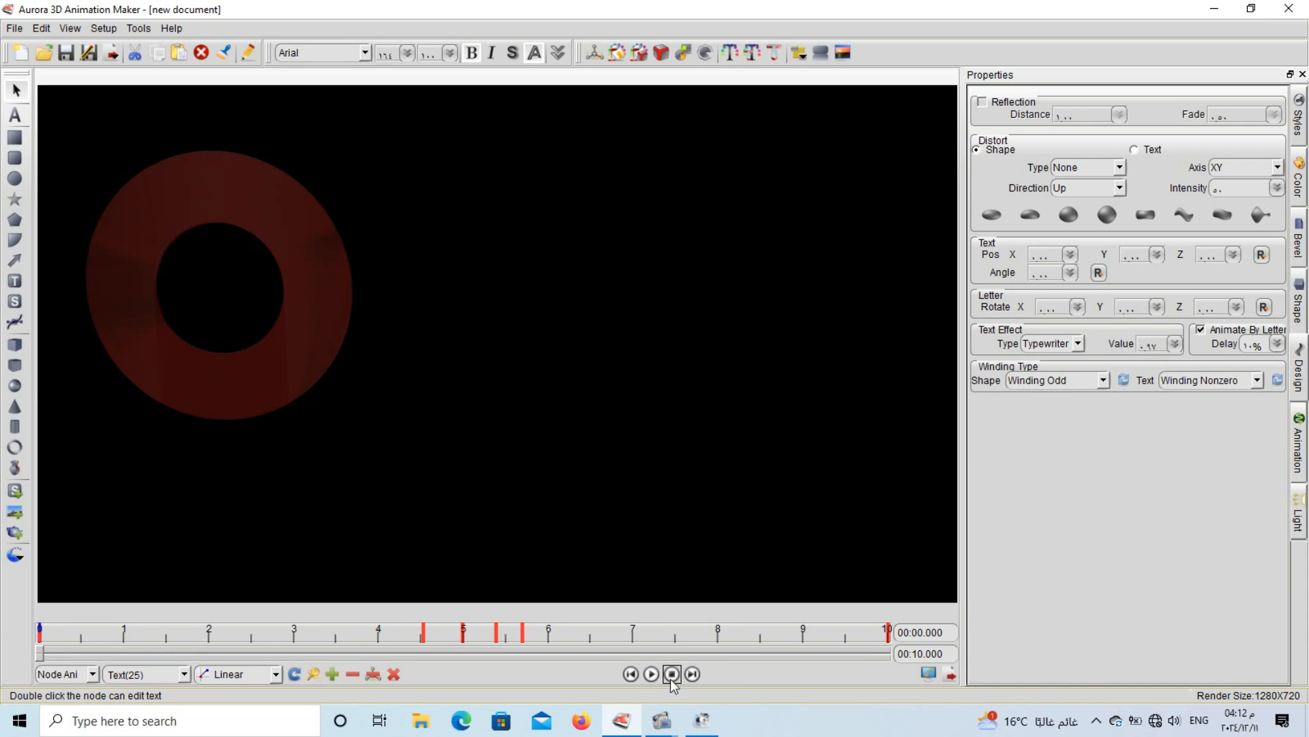
{"action": "left_click", "coordinate": [652, 675]}
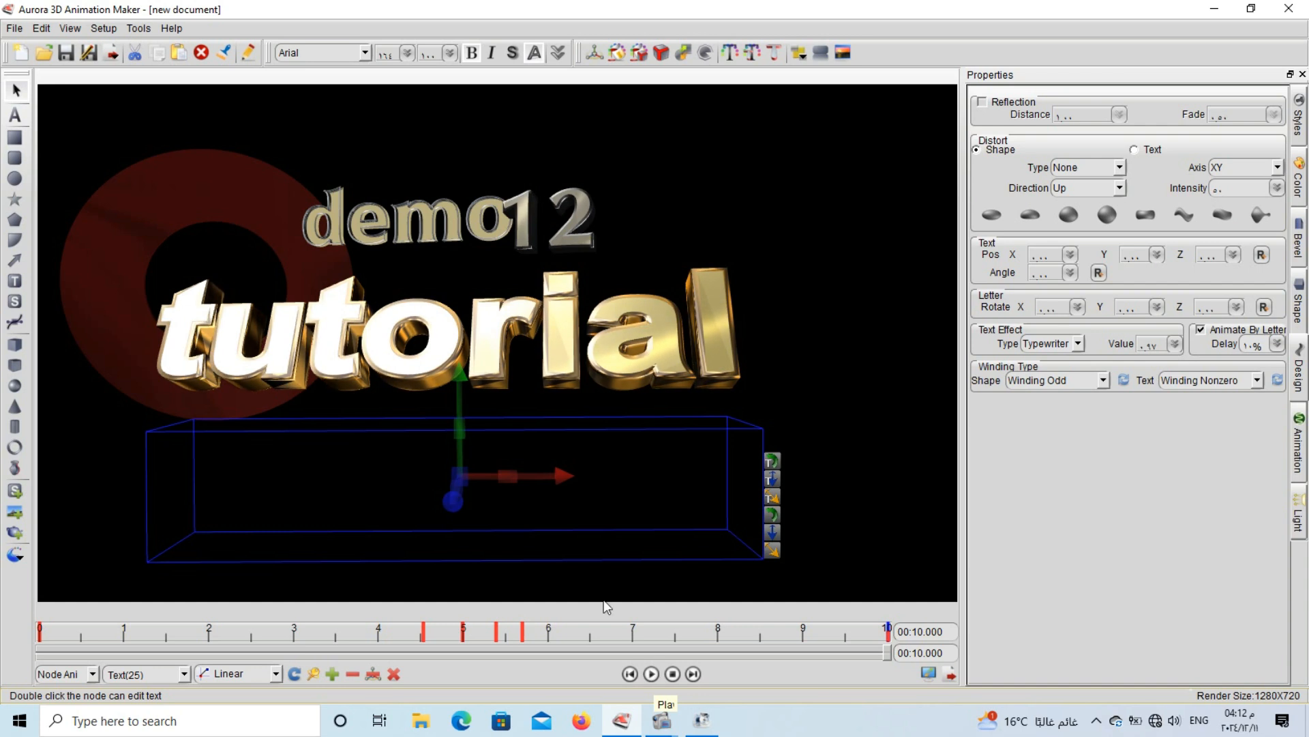
Give the tutorial text a letter-by-letter Typewriter effect, with value 1.00 at 10 seconds and 0.03 at 0 seconds
{"action": "left_click", "coordinate": [572, 369]}
{"action": "left_click", "coordinate": [571, 364]}
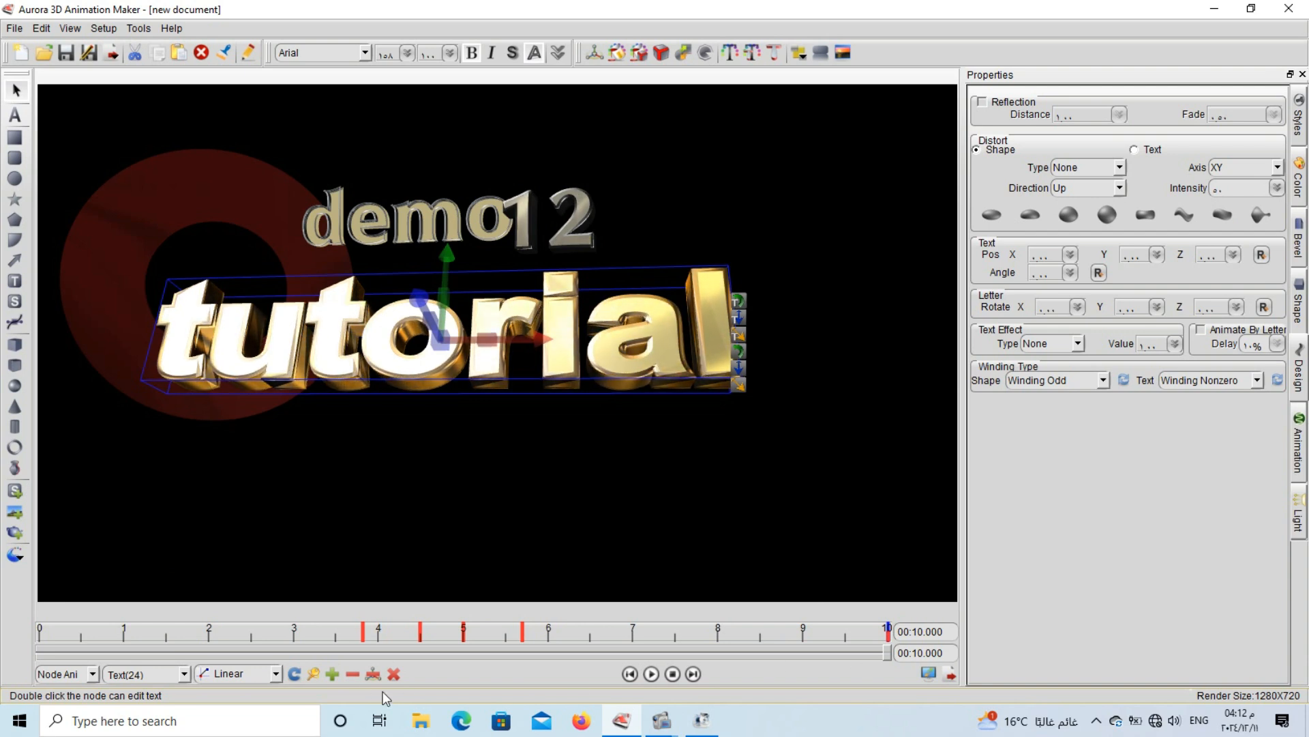
{"action": "left_click", "coordinate": [1201, 330]}
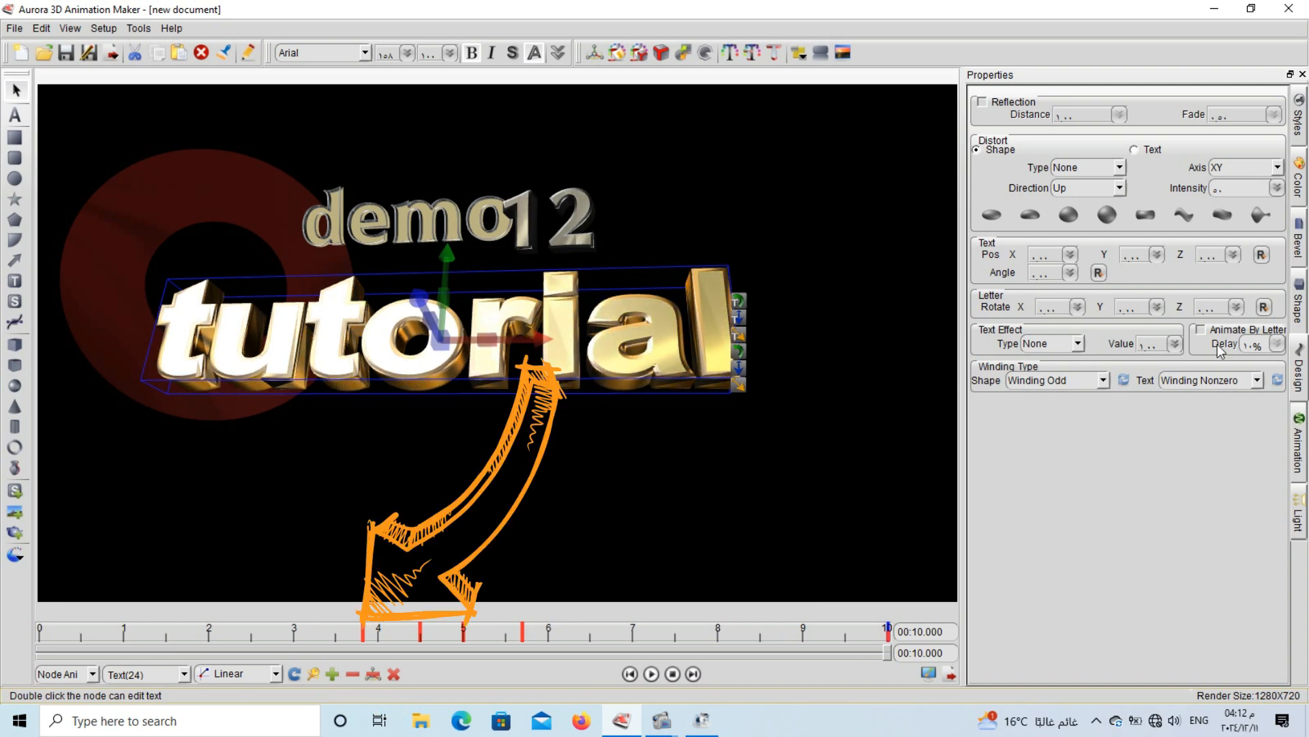
{"action": "left_click_drag", "start_coordinate": [1173, 345], "coordinate": [1180, 394]}
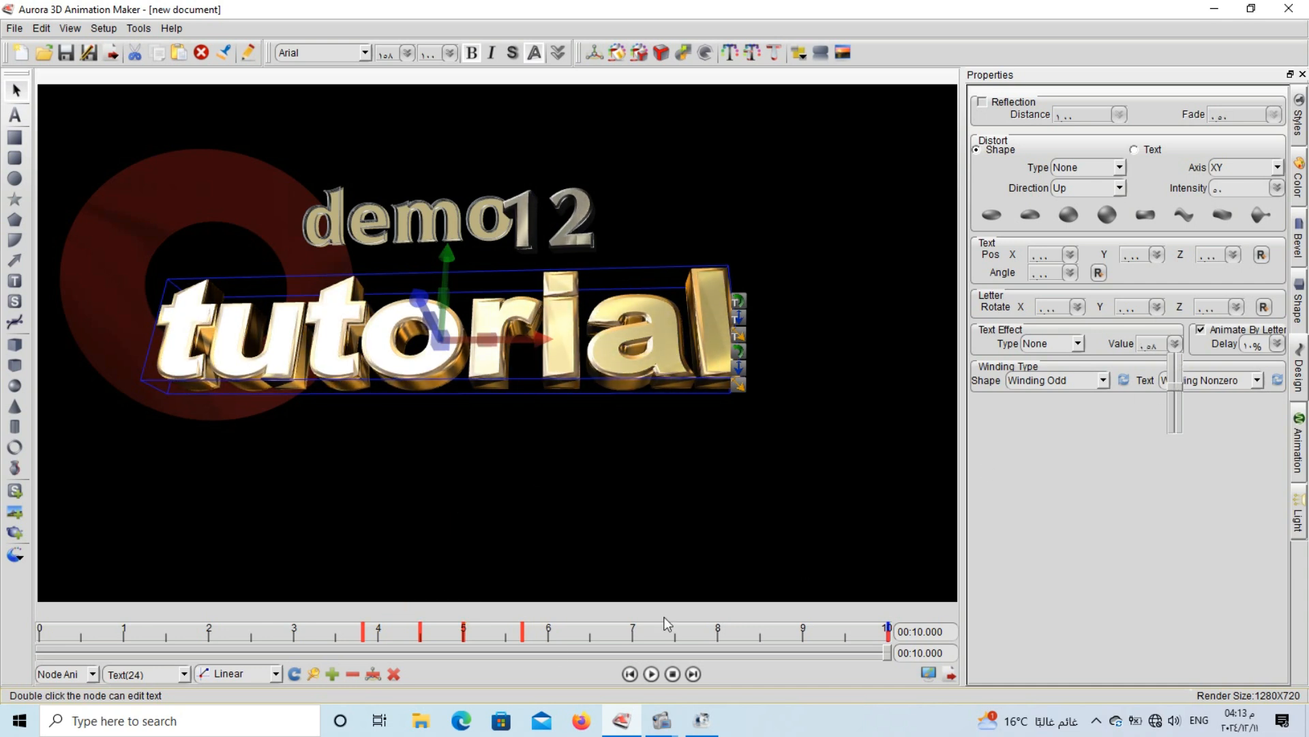
{"action": "left_click", "coordinate": [1051, 344]}
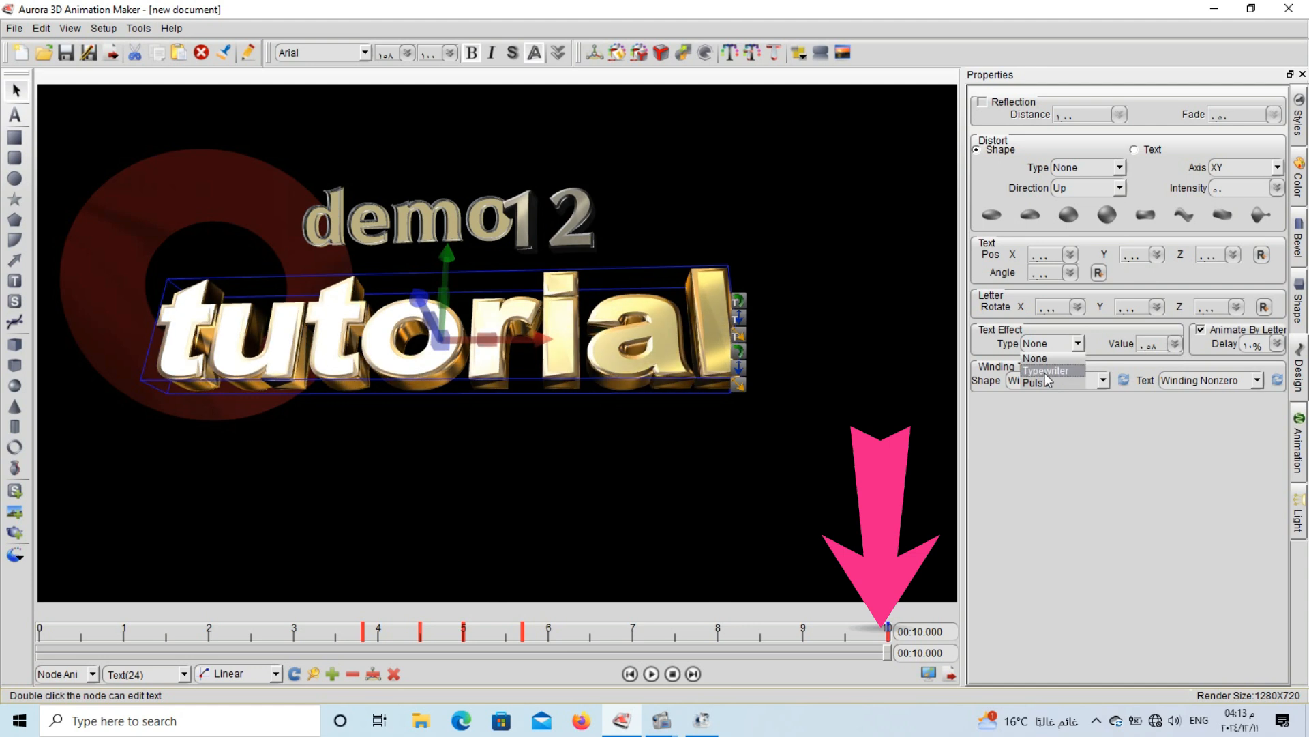
{"action": "left_click", "coordinate": [1045, 370]}
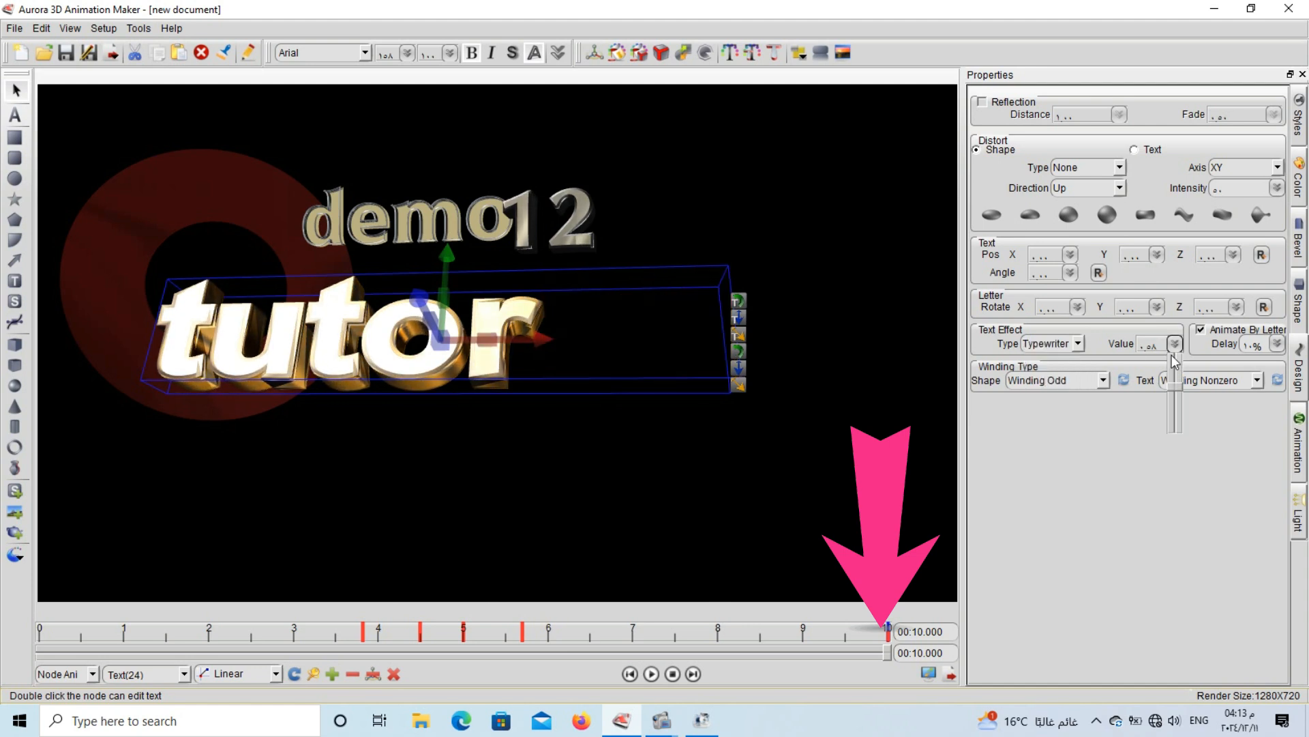
{"action": "left_click_drag", "start_coordinate": [1180, 371], "coordinate": [1177, 356]}
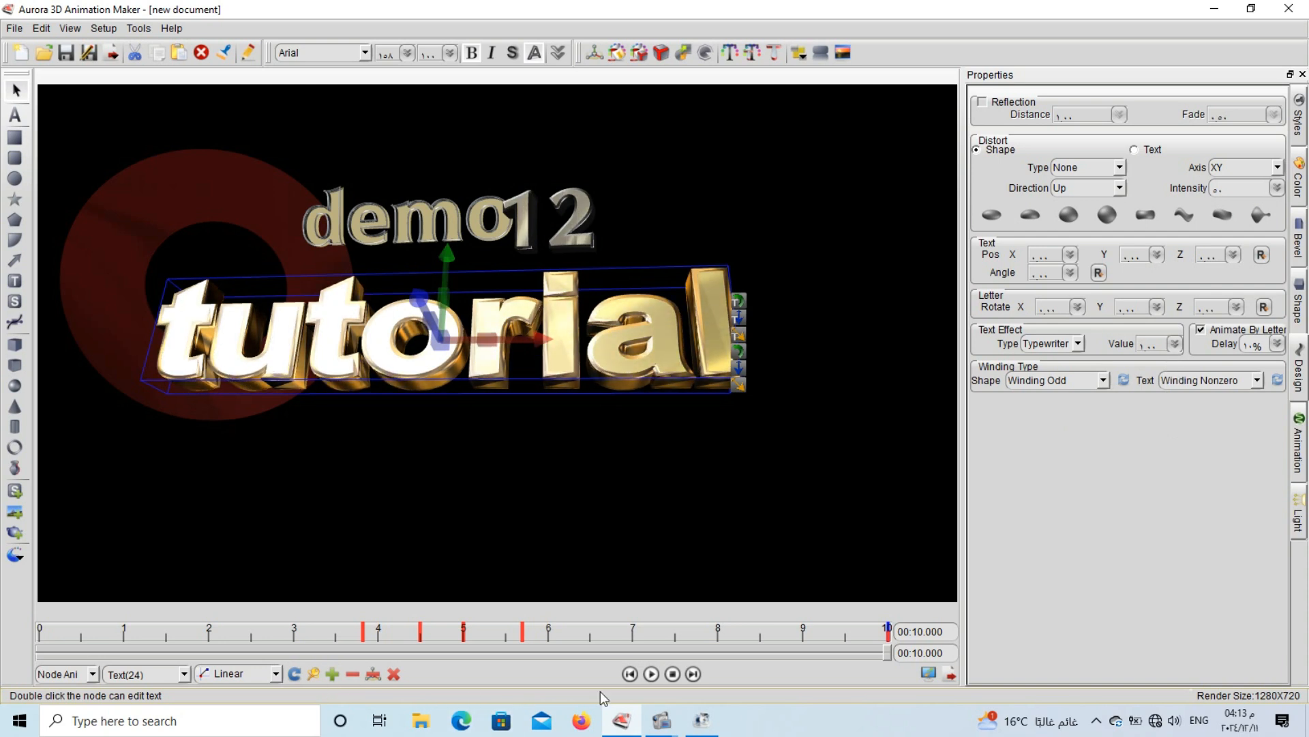
{"action": "left_click", "coordinate": [668, 677]}
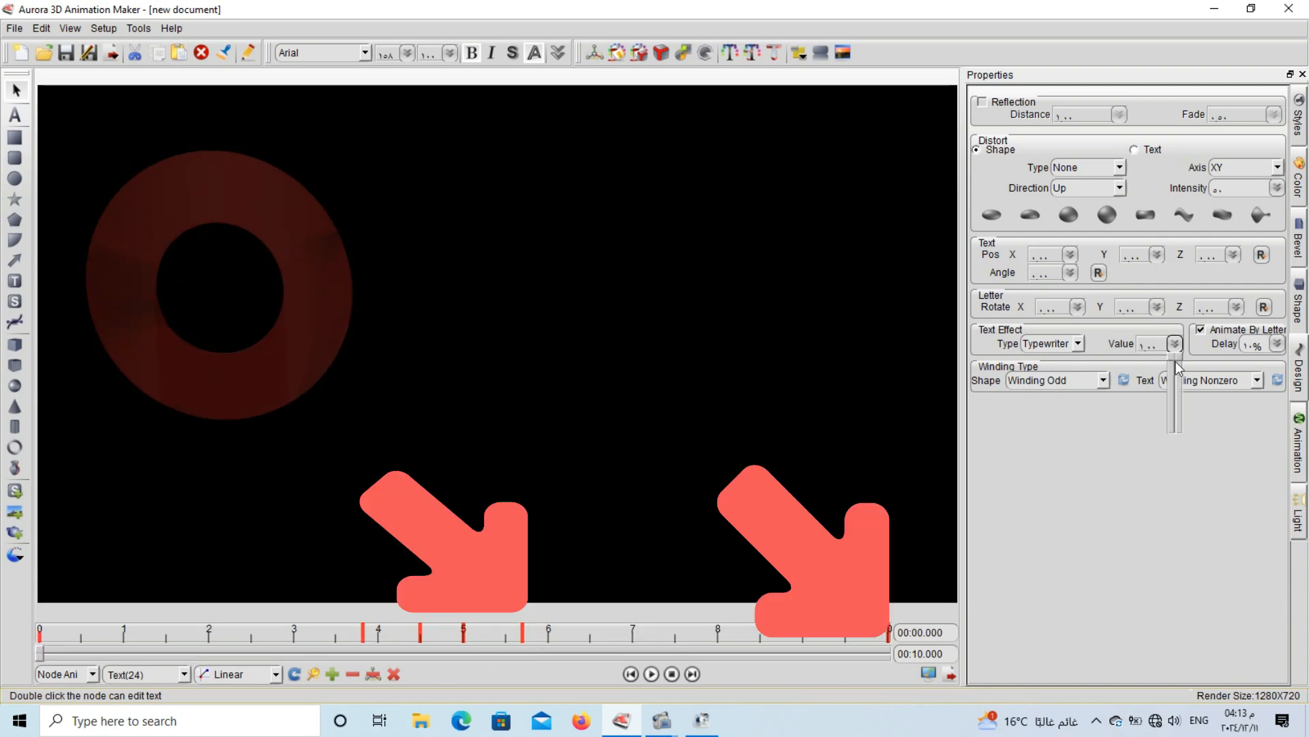
{"action": "left_click_drag", "start_coordinate": [1176, 407], "coordinate": [1175, 429]}
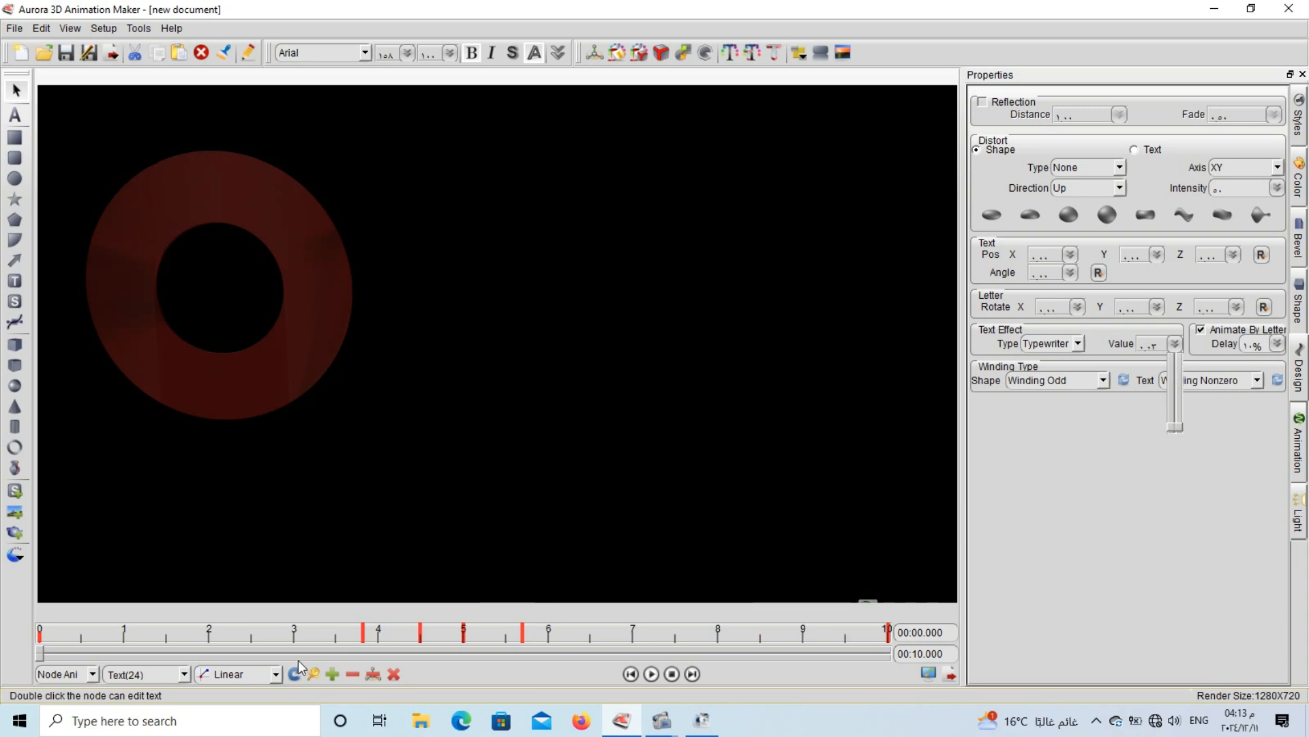
At 2.821 seconds, colour the demo text red-orange (R 243, G 70, B 27) and its text outline salmon (R 249, G 145, B 119)
{"action": "left_click", "coordinate": [652, 674]}
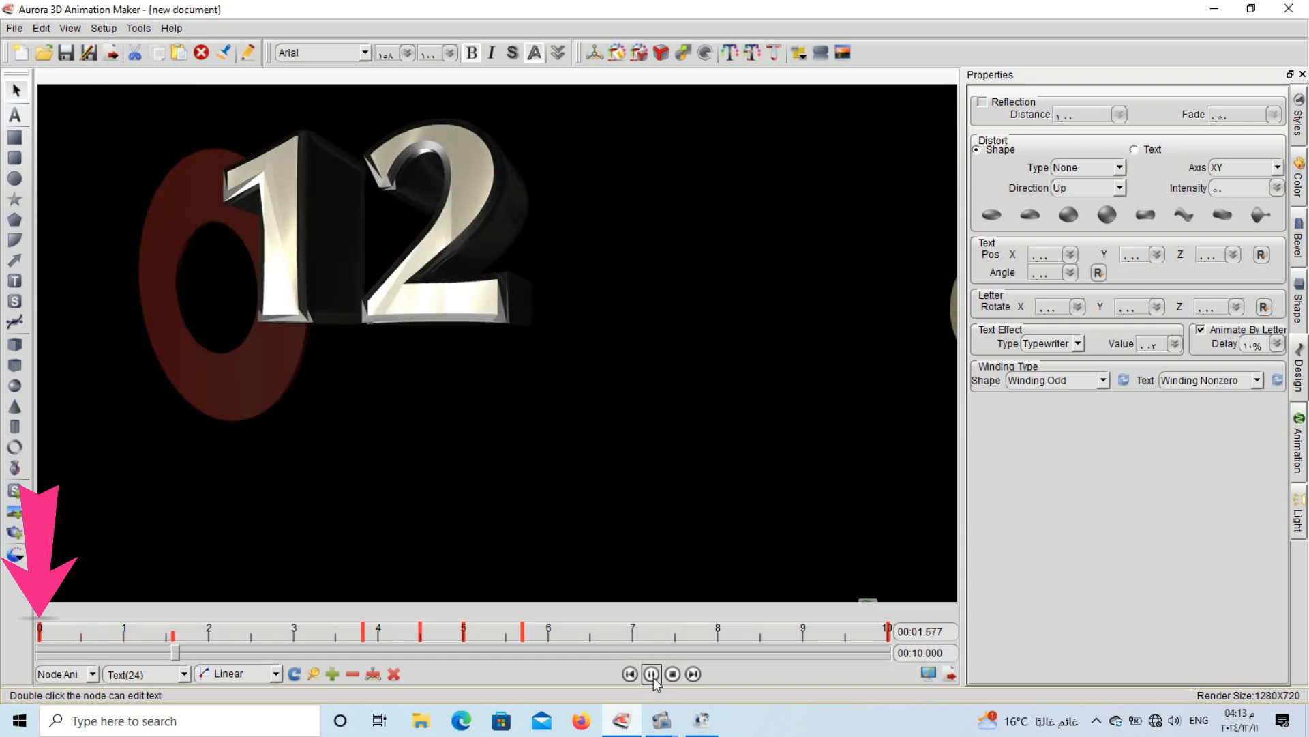
{"action": "left_click", "coordinate": [654, 677]}
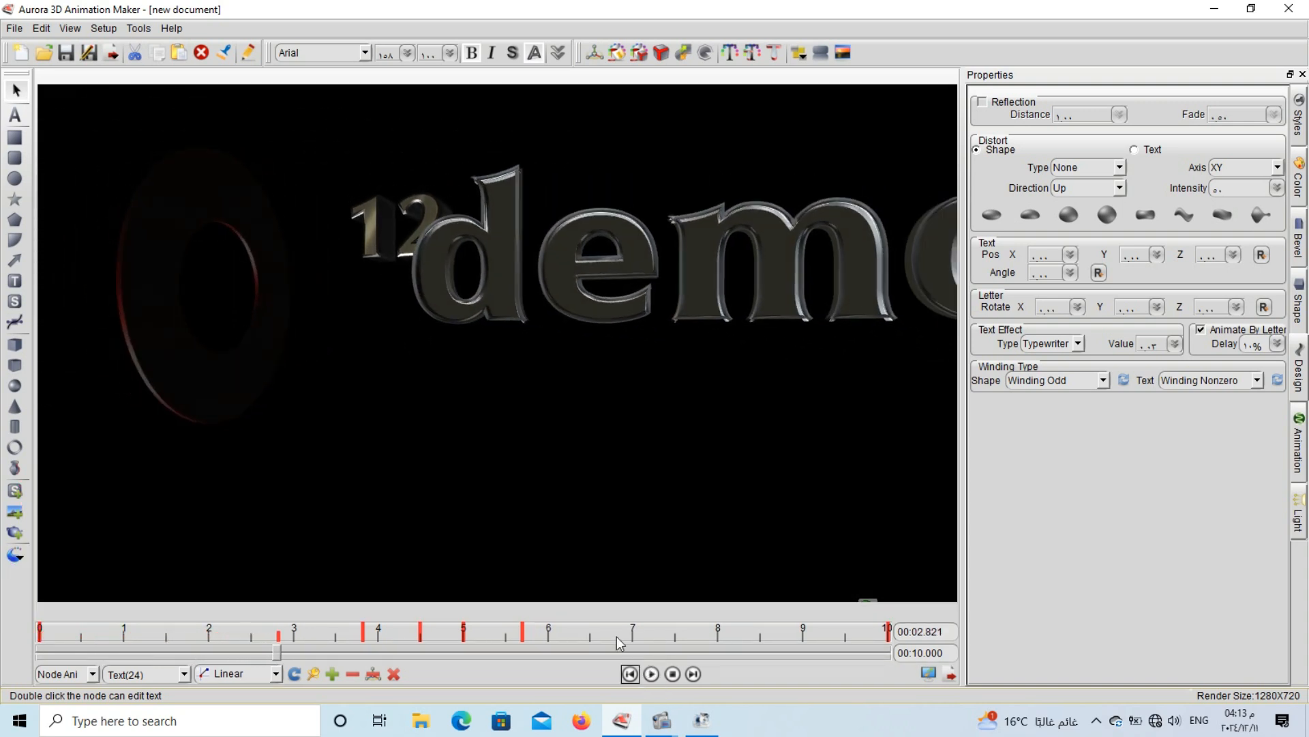
{"action": "left_click", "coordinate": [492, 294]}
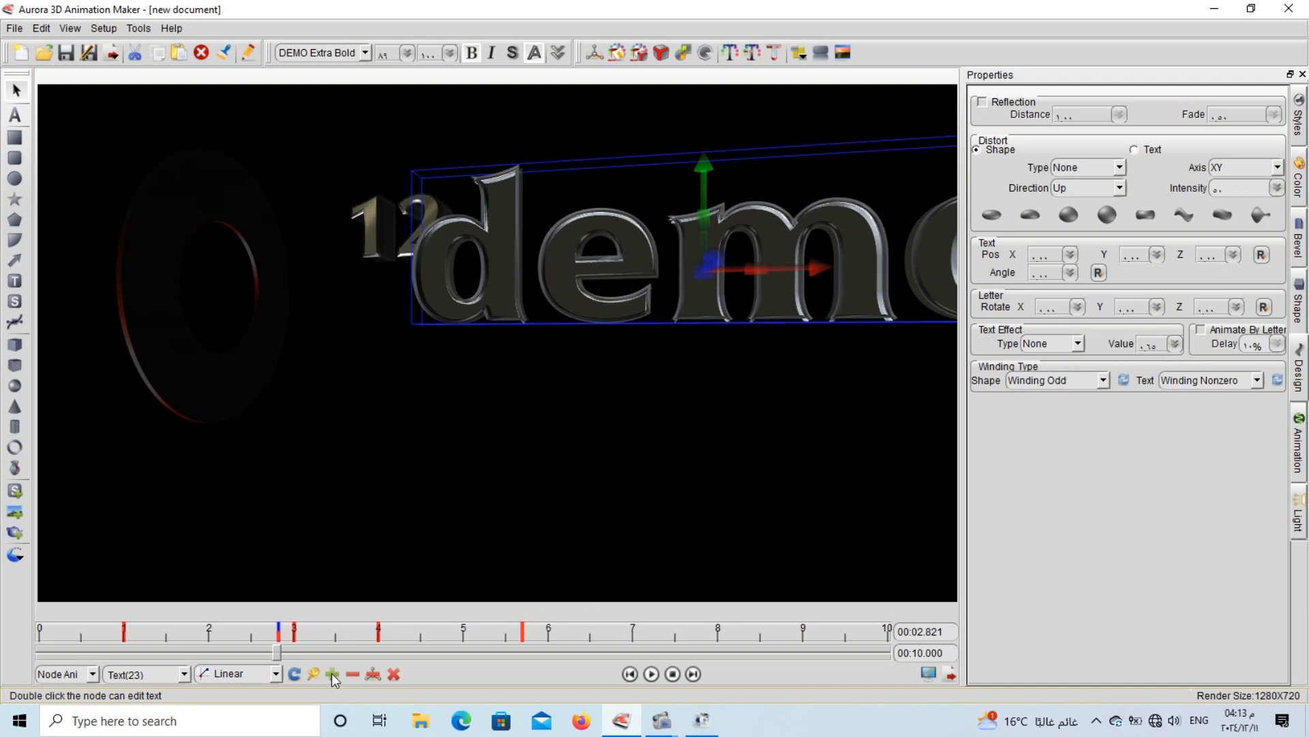
{"action": "left_click", "coordinate": [1301, 171]}
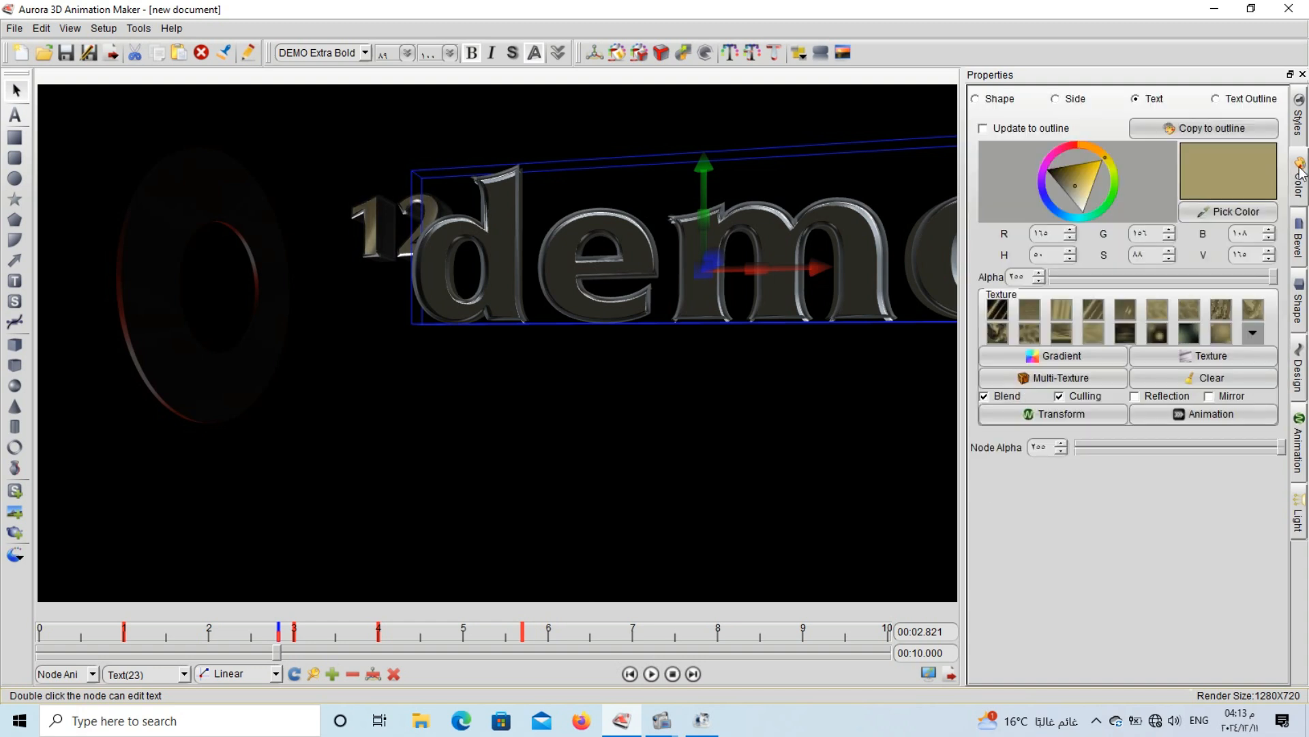
{"action": "left_click", "coordinate": [1085, 145]}
{"action": "left_click", "coordinate": [1085, 157]}
{"action": "left_click", "coordinate": [1238, 99]}
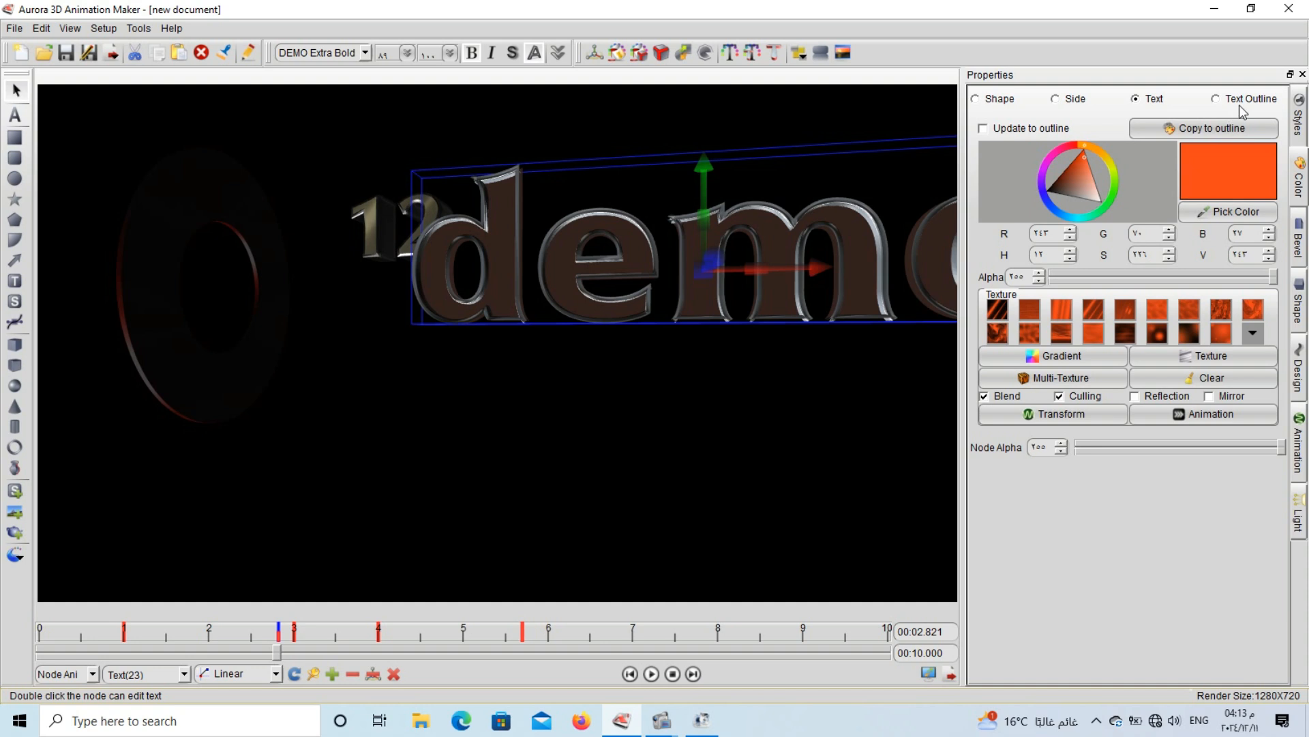
{"action": "left_click_drag", "start_coordinate": [1089, 176], "coordinate": [1091, 177]}
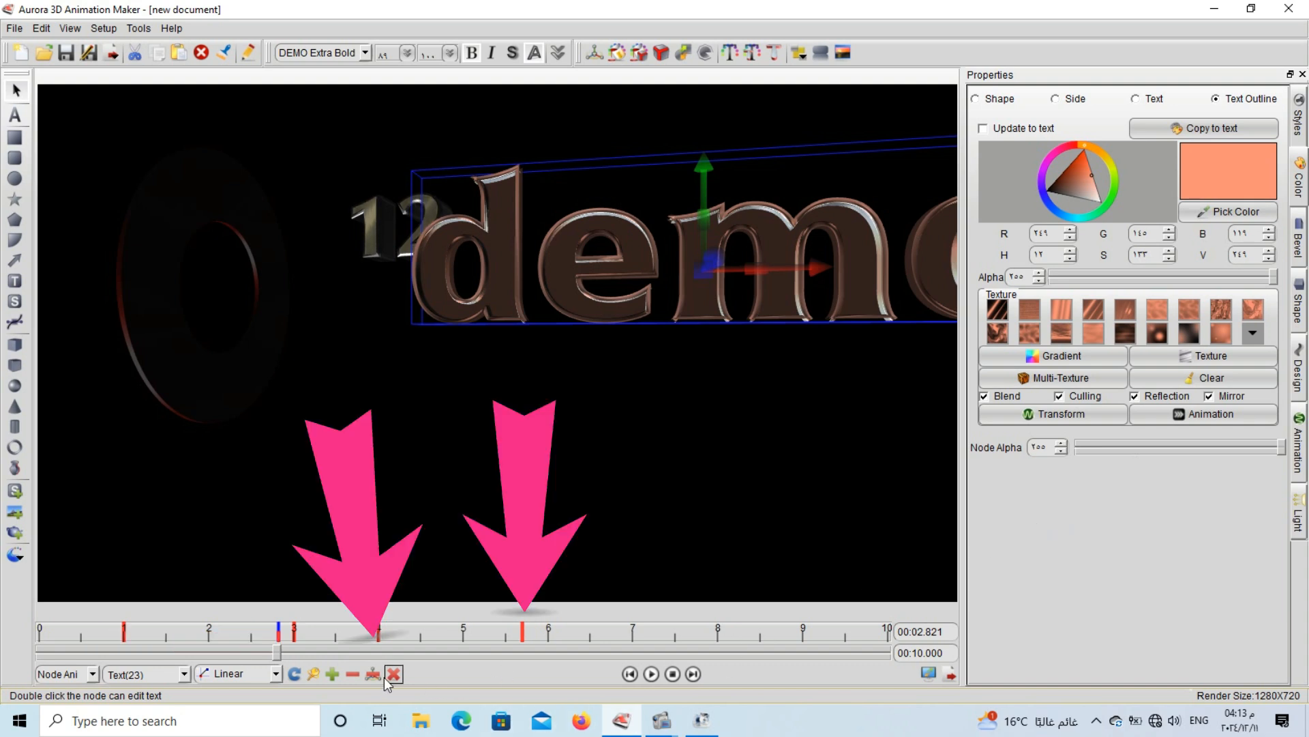
At 0 seconds, colour the demo text's outline R 230, G 66, B 25 and its text amber (R 240, G 174, B 32), and preview the animation
{"action": "left_click", "coordinate": [671, 676]}
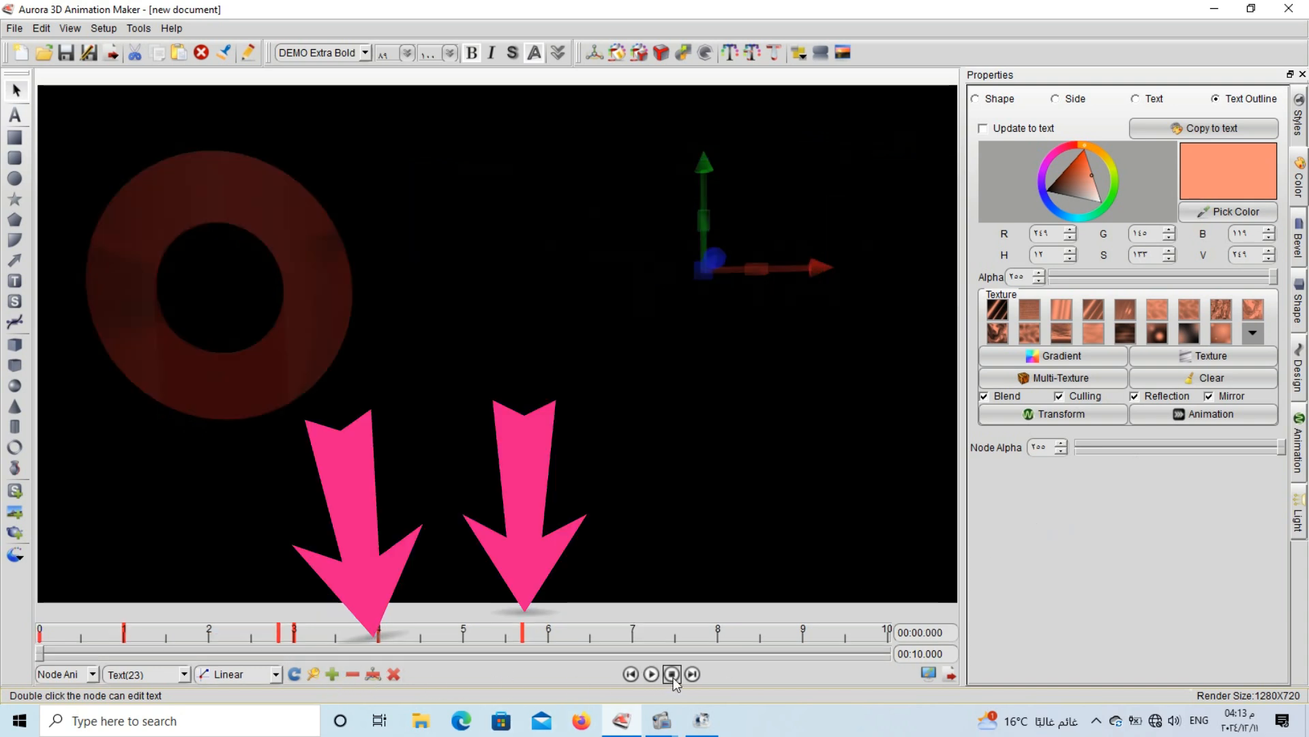
{"action": "left_click", "coordinate": [1089, 163]}
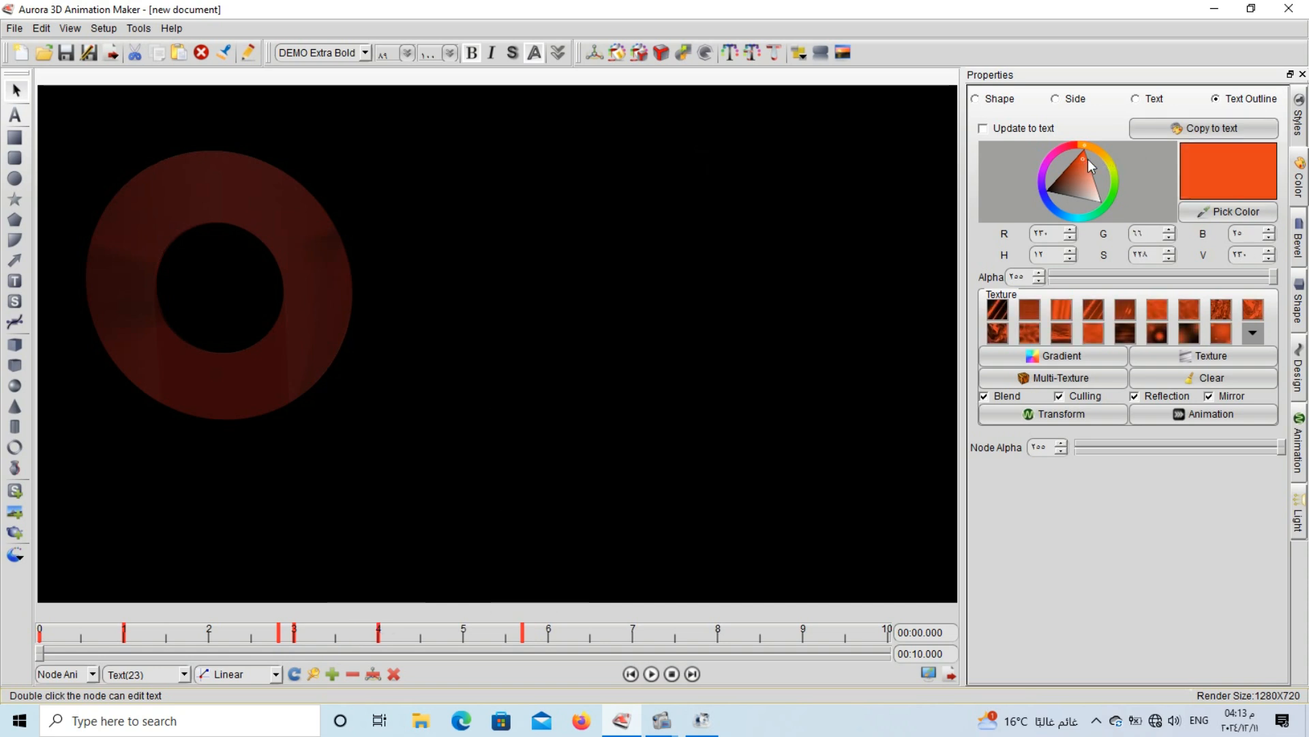
{"action": "left_click", "coordinate": [1136, 99]}
{"action": "left_click", "coordinate": [1094, 186]}
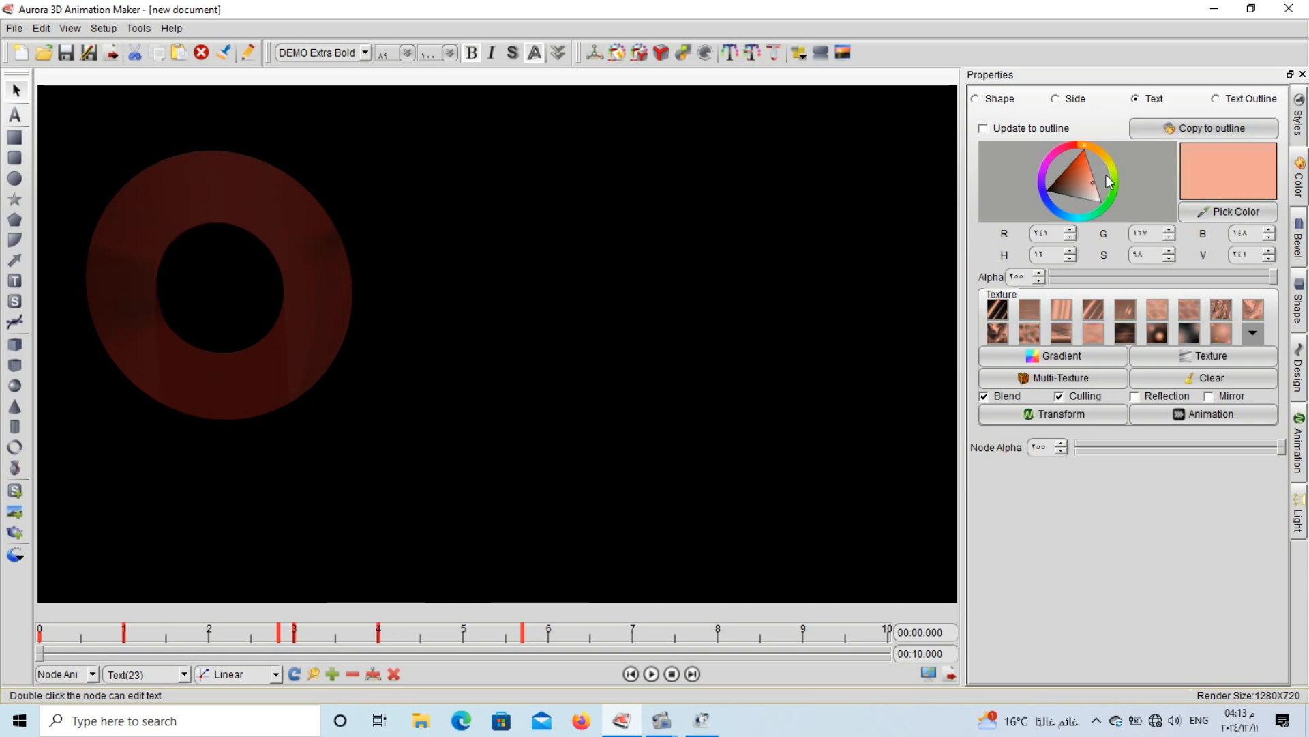
{"action": "left_click", "coordinate": [1099, 157]}
{"action": "left_click", "coordinate": [1094, 167]}
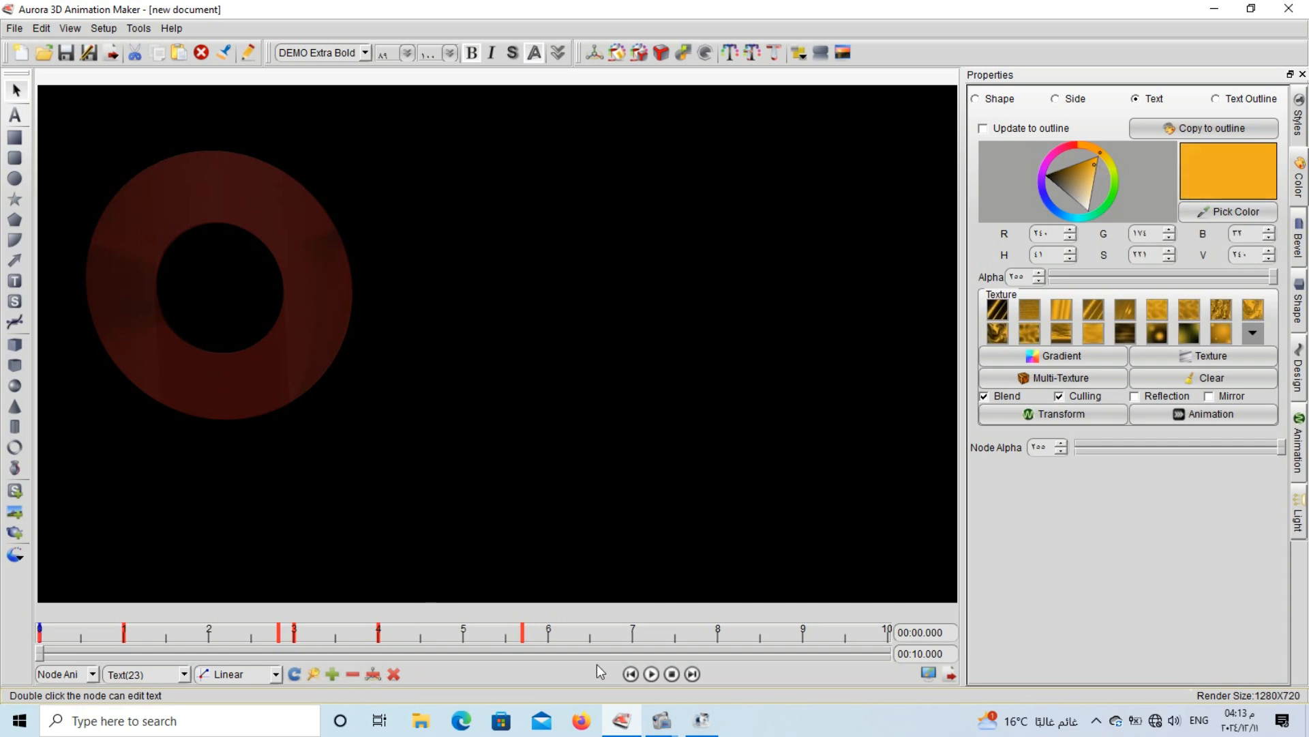
{"action": "left_click", "coordinate": [658, 673]}
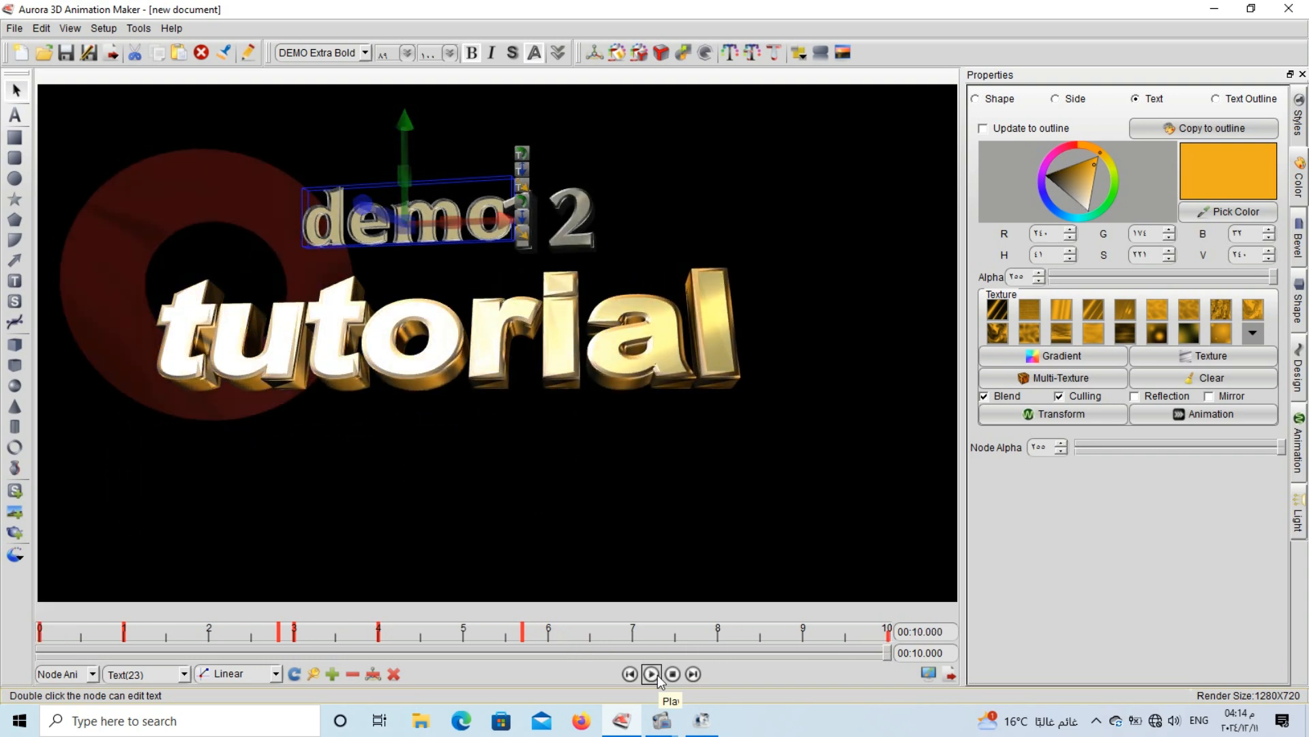
At 10 seconds, change the tutorial text's effect to Pulse and set its value to 0.55
{"action": "left_click", "coordinate": [353, 350]}
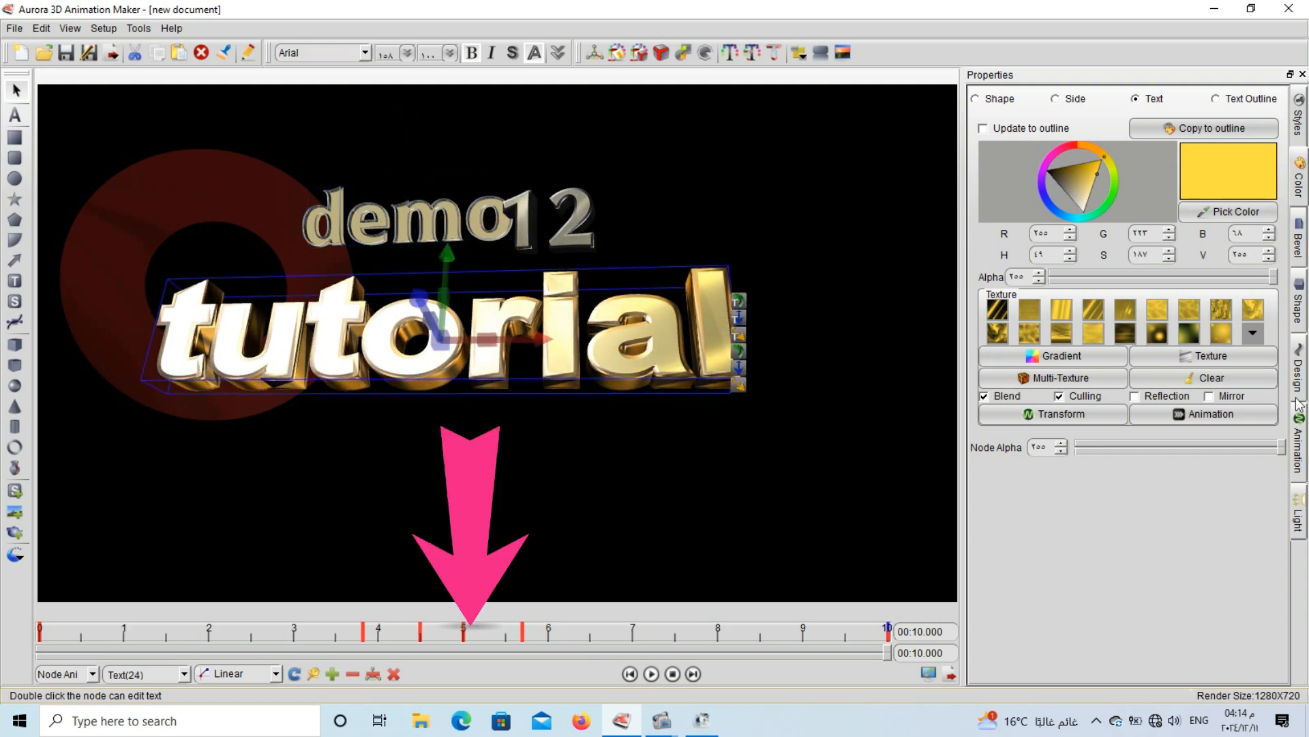
{"action": "left_click", "coordinate": [1298, 368]}
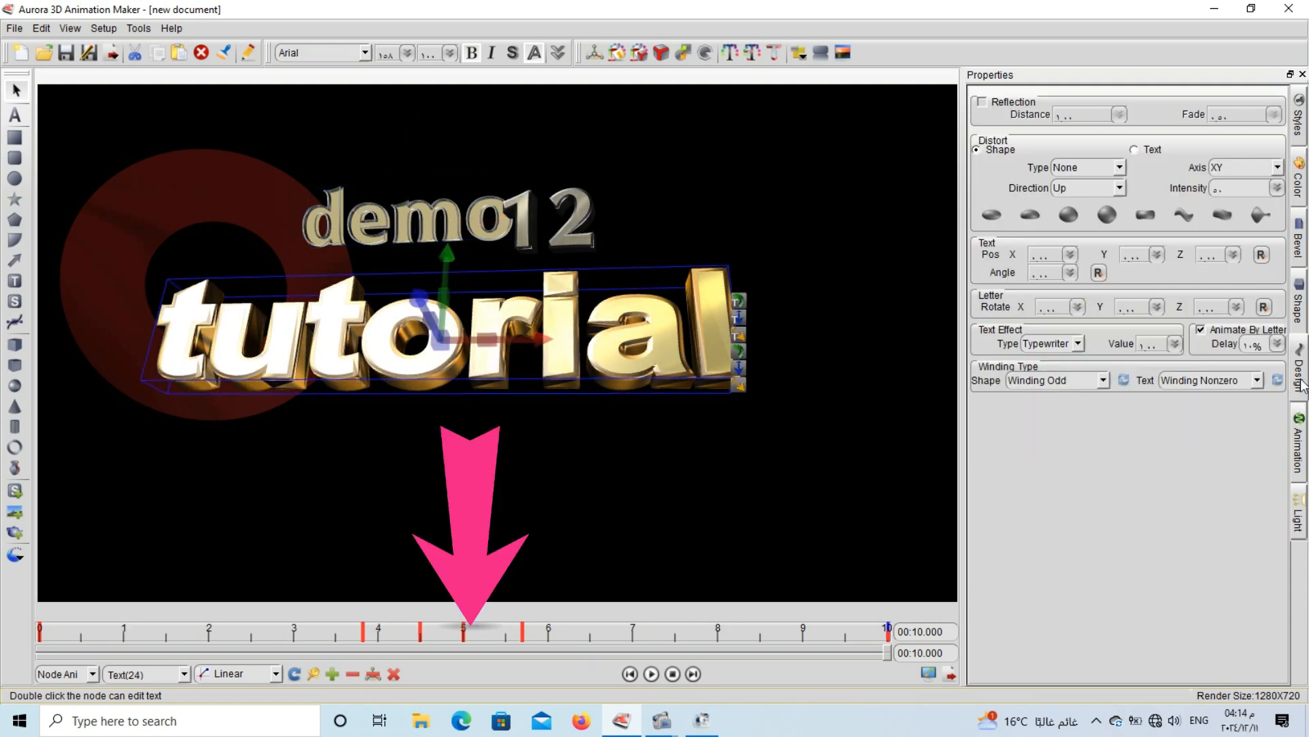
{"action": "left_click", "coordinate": [1078, 344]}
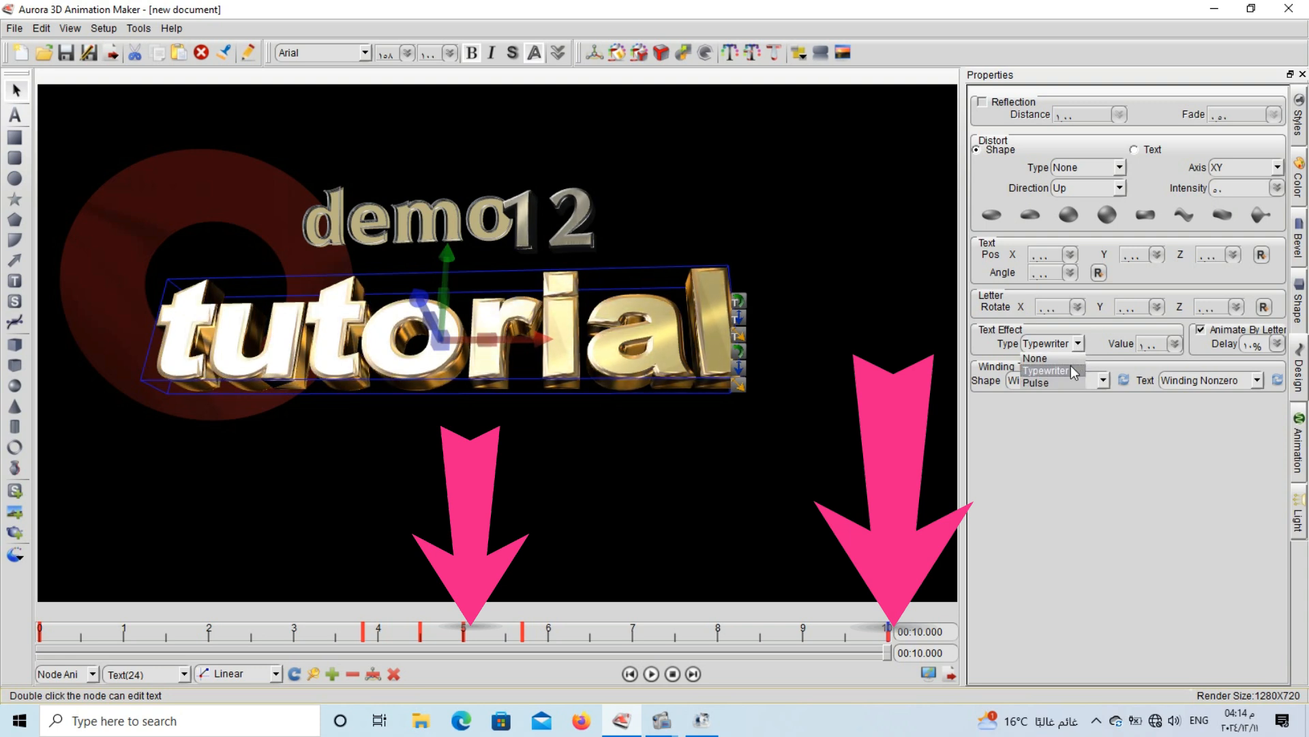
{"action": "left_click", "coordinate": [1060, 379]}
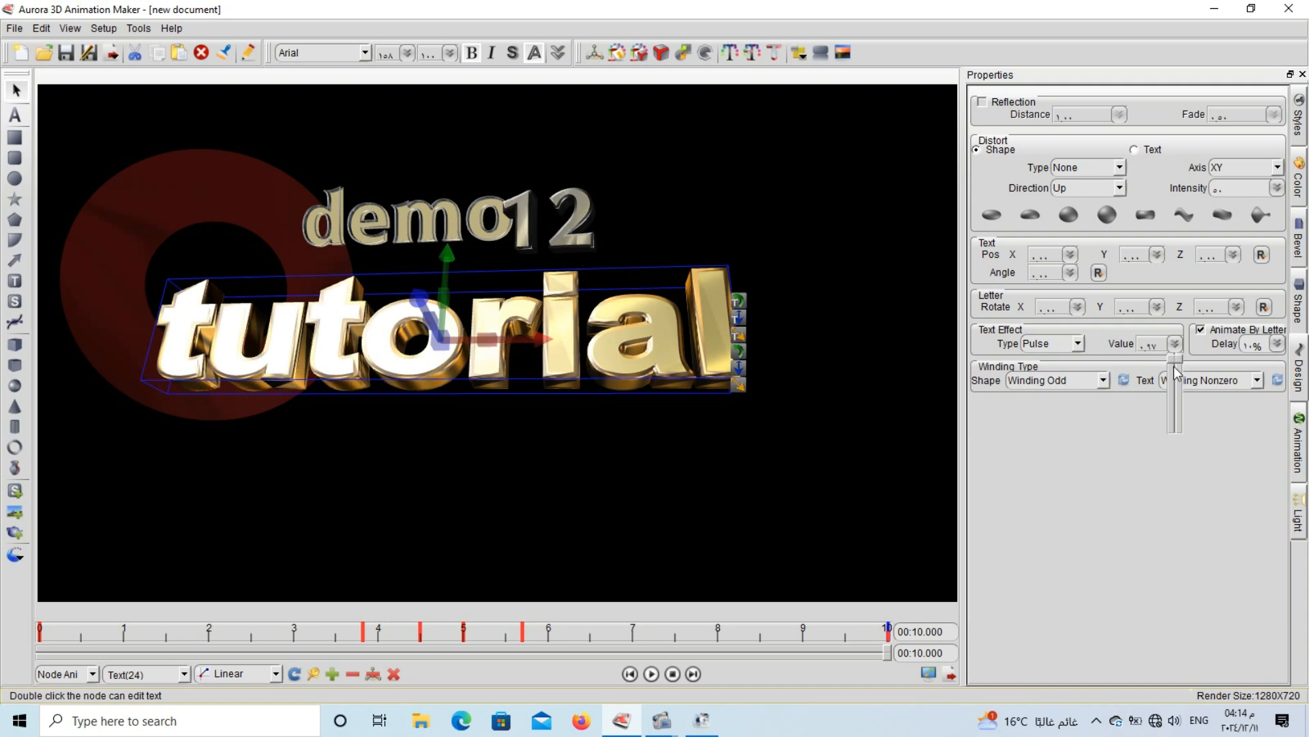
{"action": "left_click_drag", "start_coordinate": [1173, 366], "coordinate": [1172, 391]}
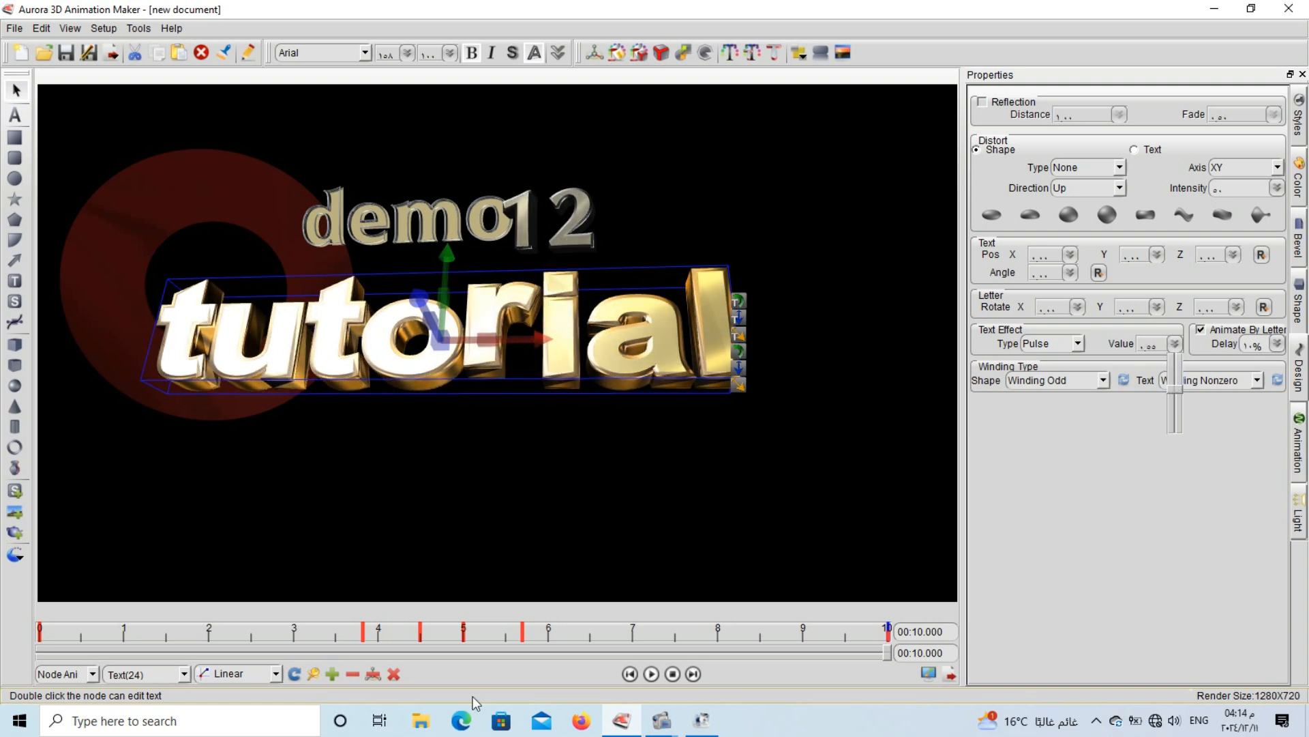
Play the animation from the start to 1.631 seconds and colour the 12 text magenta (R 251, G 11, B 231)
{"action": "left_click", "coordinate": [673, 679]}
{"action": "left_click", "coordinate": [651, 673]}
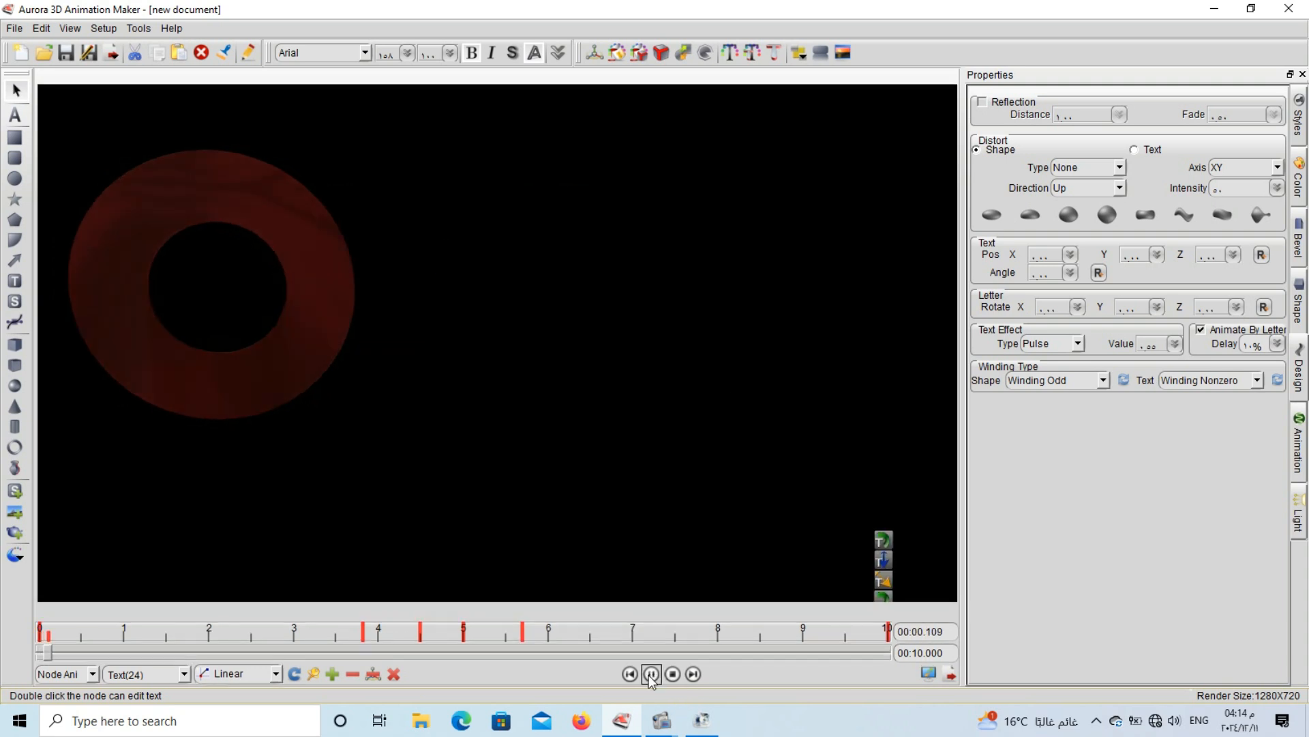
{"action": "left_click", "coordinate": [651, 673]}
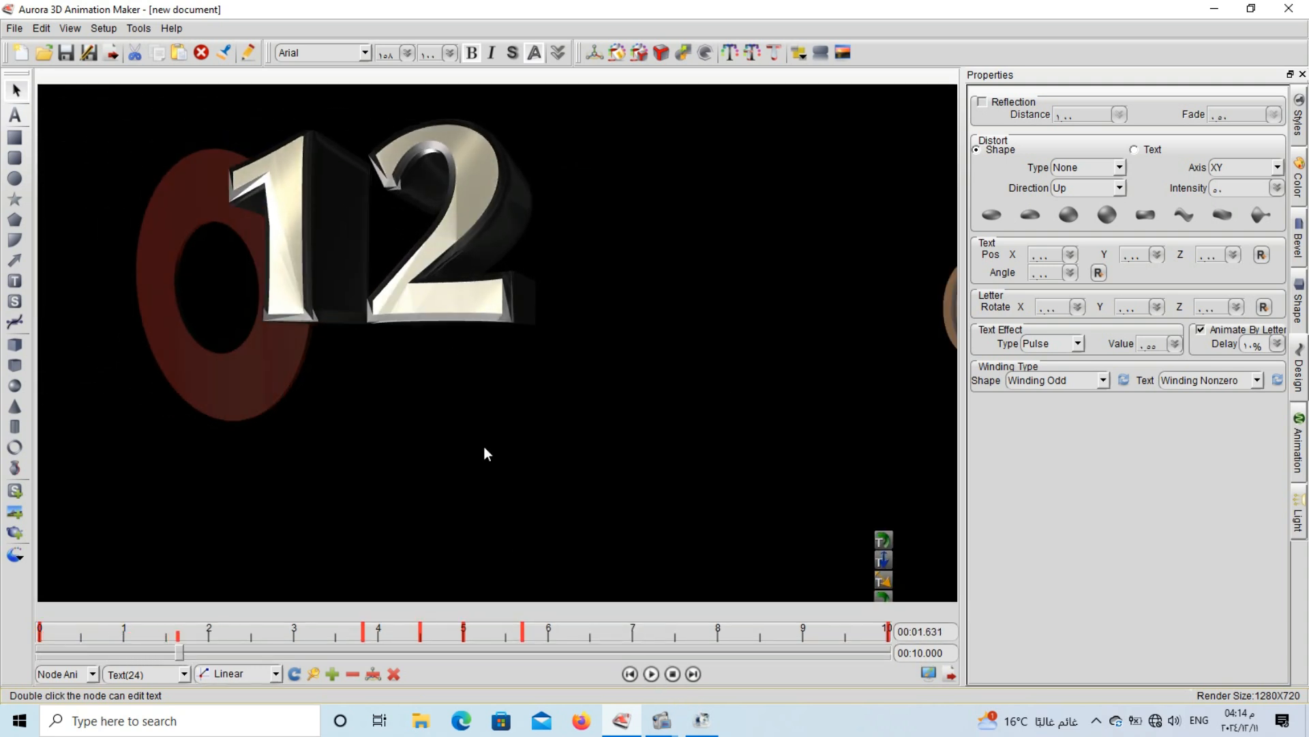
{"action": "left_click", "coordinate": [452, 305]}
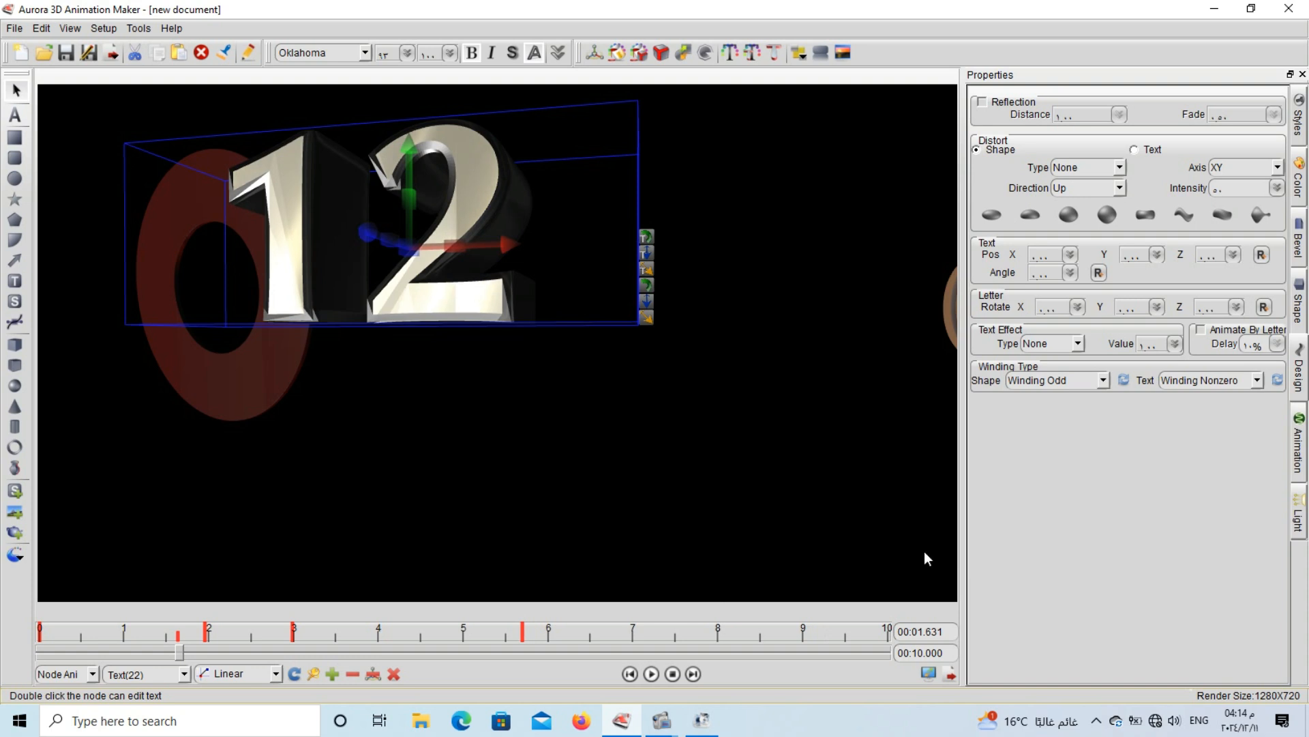
{"action": "left_click", "coordinate": [1299, 179]}
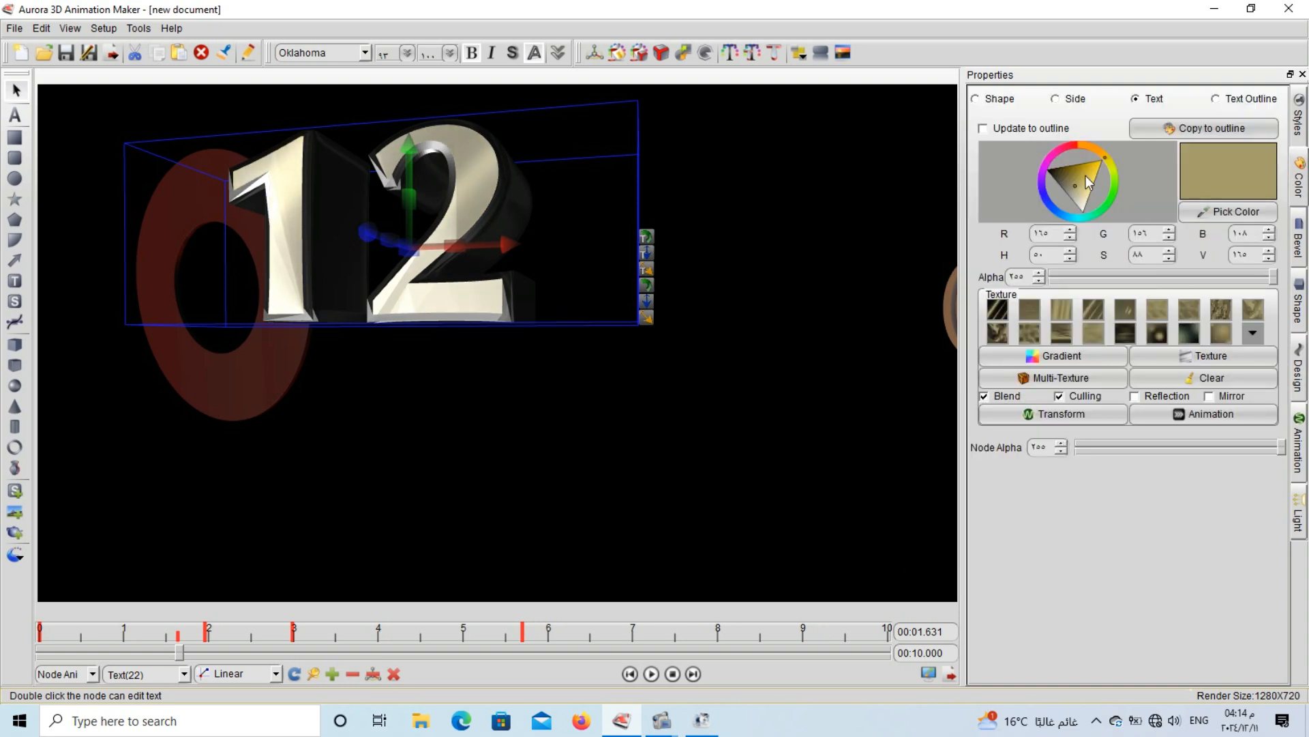
{"action": "left_click_drag", "start_coordinate": [1085, 176], "coordinate": [1070, 167]}
{"action": "left_click", "coordinate": [1048, 160]}
{"action": "left_click", "coordinate": [1055, 162]}
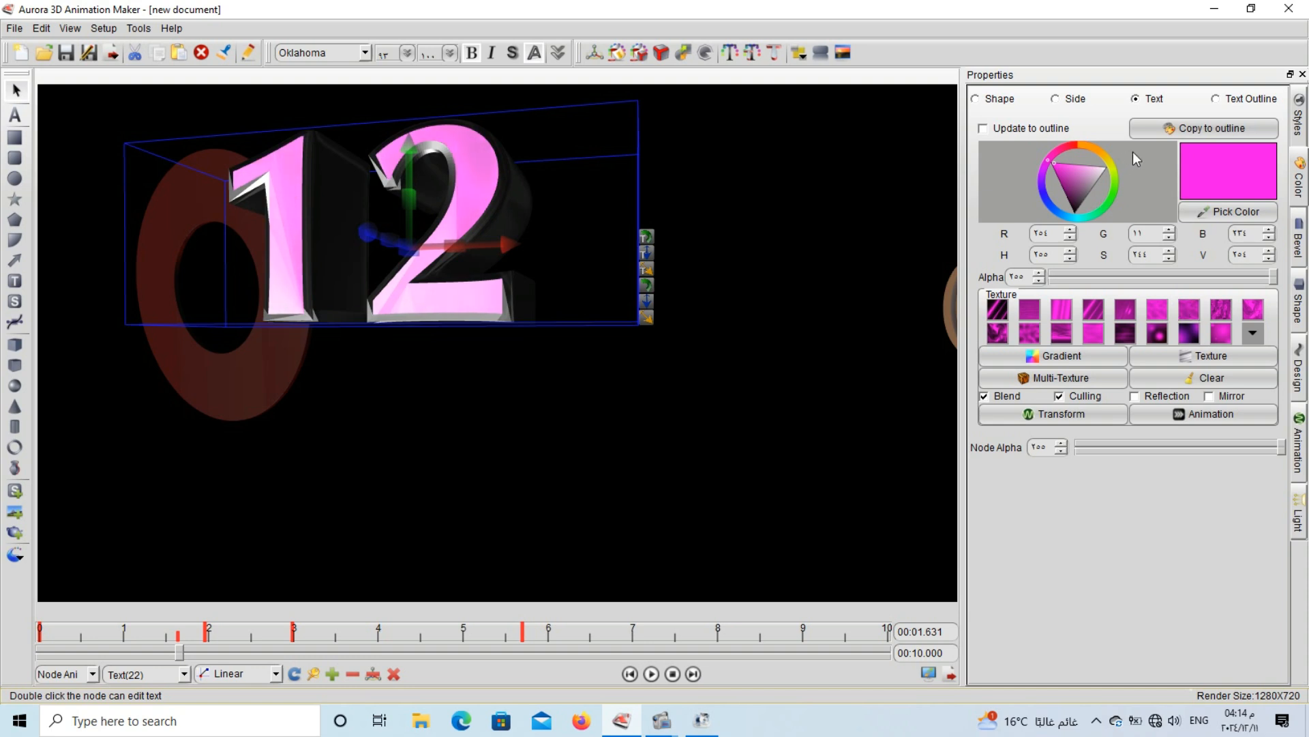
Apply a dark preset texture to the 12 text and enable Reflection and Mirror for it
{"action": "left_click", "coordinate": [1089, 335]}
{"action": "left_click", "coordinate": [1116, 334]}
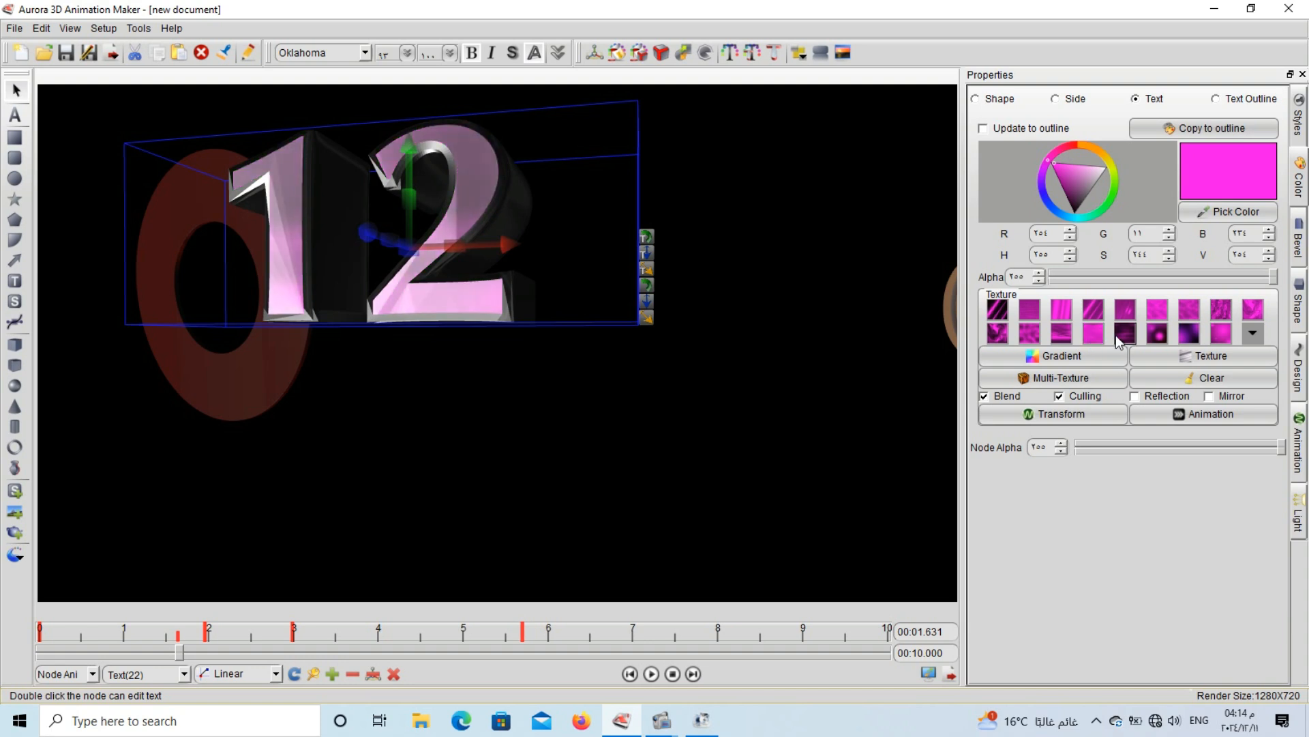
{"action": "left_click", "coordinate": [1144, 399]}
{"action": "left_click", "coordinate": [1210, 396]}
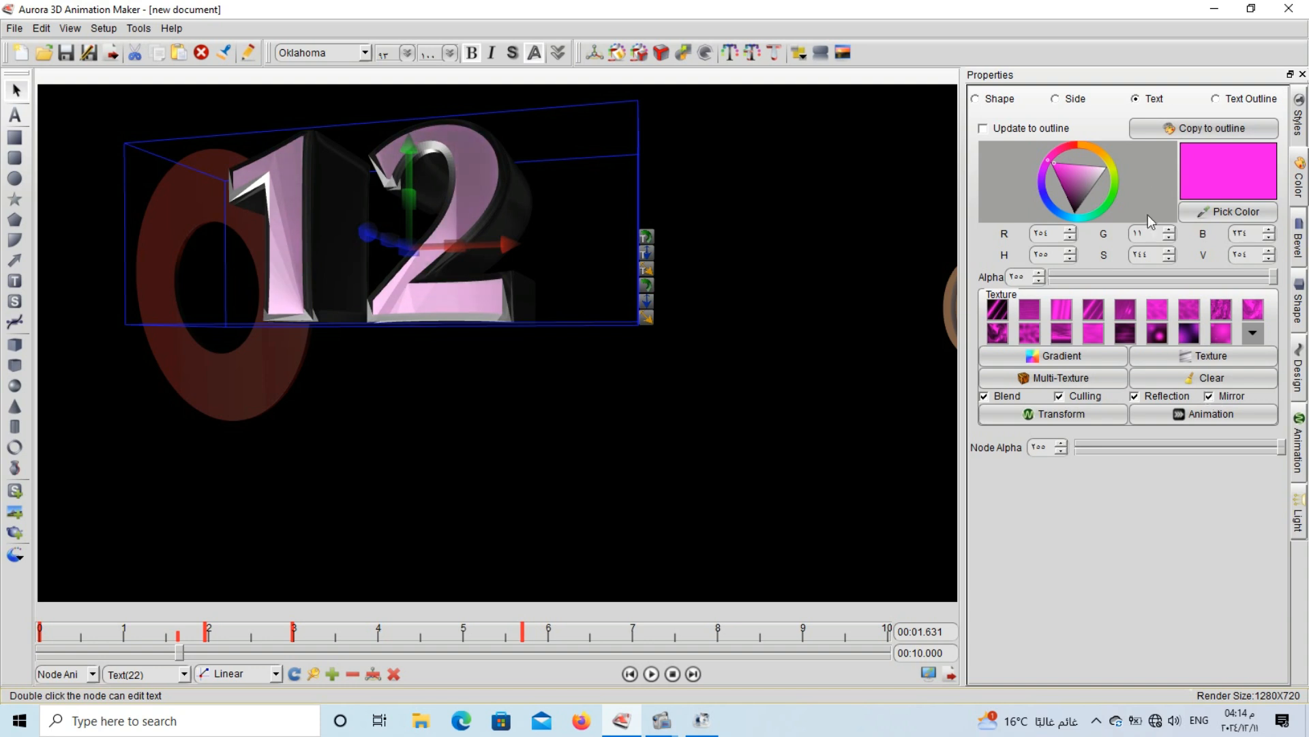
Colour the 12 text's outline dark magenta (R 171, G 0, B 157)
{"action": "left_click", "coordinate": [1227, 99]}
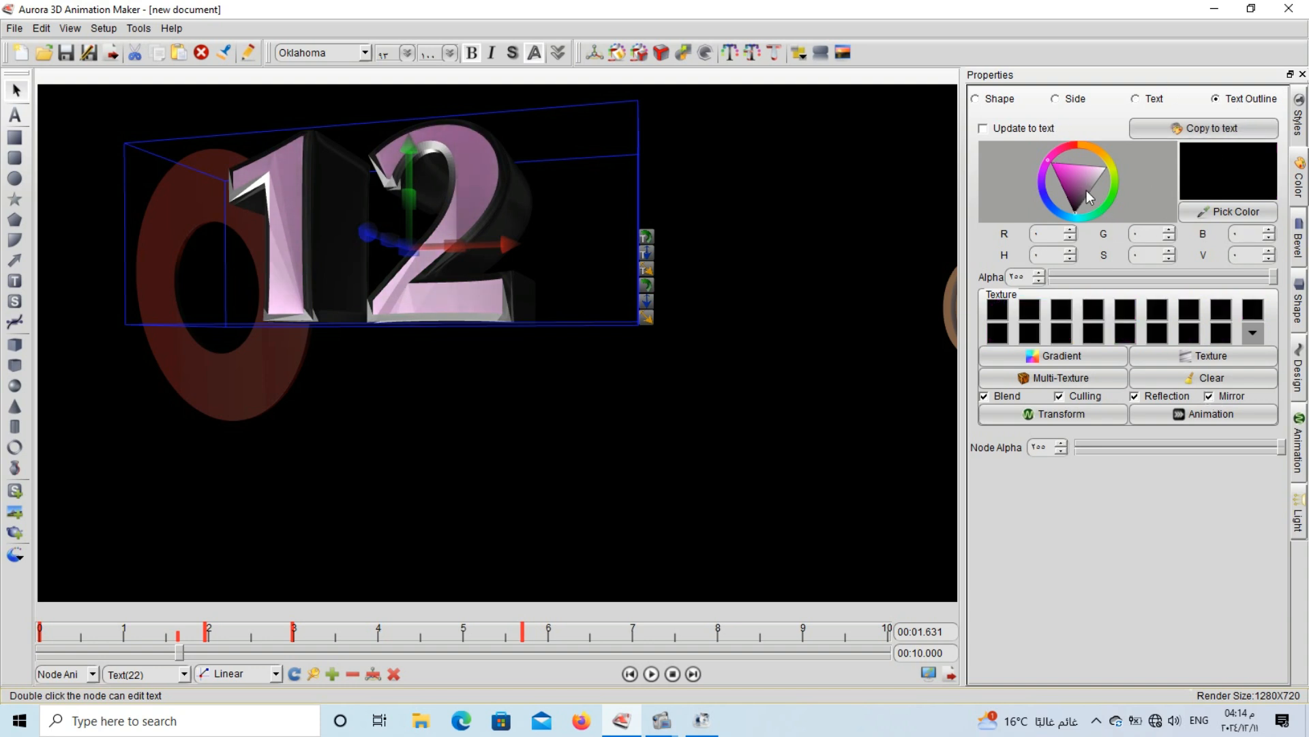
{"action": "left_click_drag", "start_coordinate": [1089, 198], "coordinate": [1058, 187]}
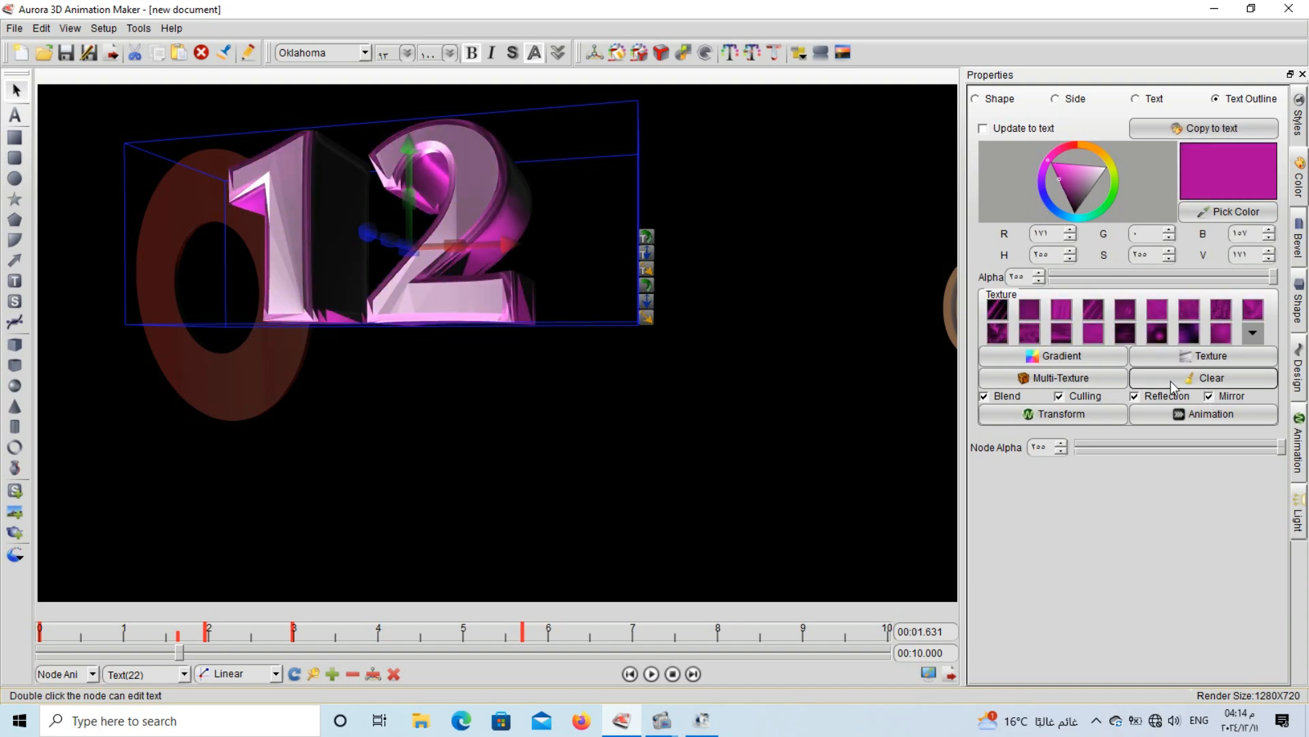
Apply the Rotate texture animation template to the 12 text's outline
{"action": "left_click", "coordinate": [1204, 414]}
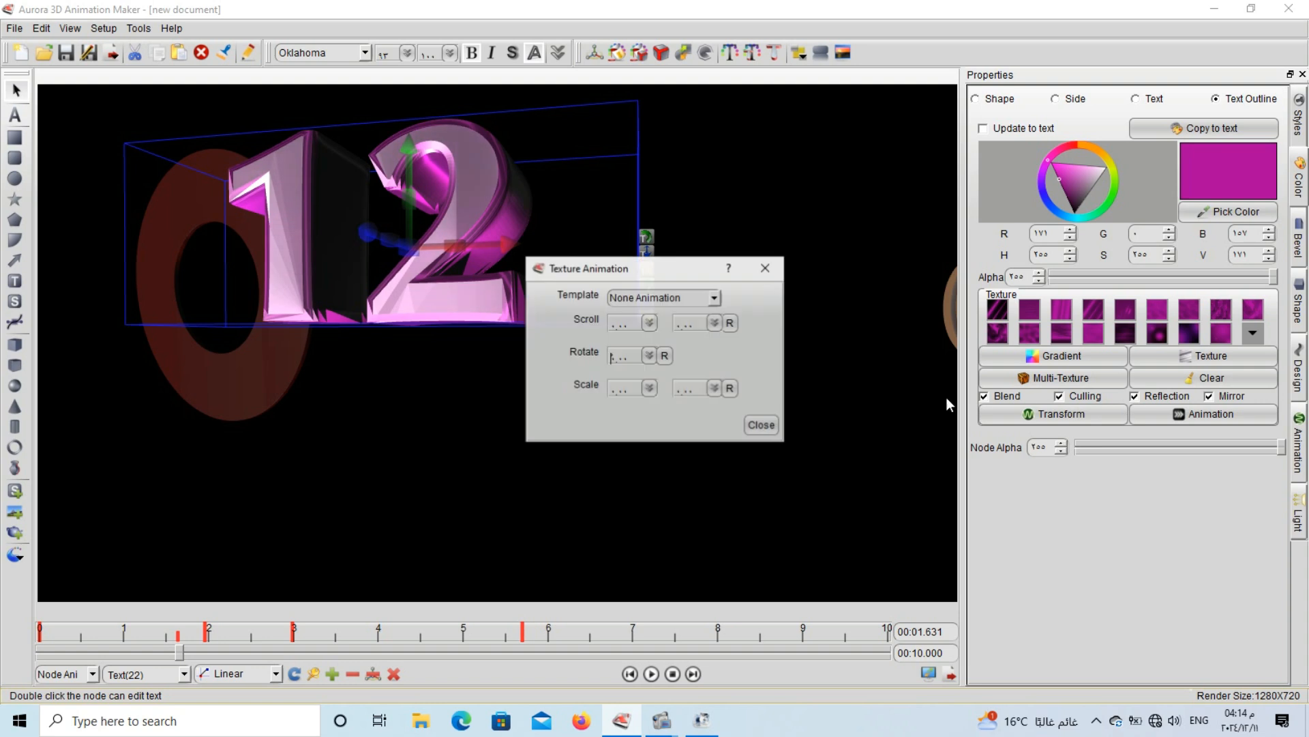
{"action": "left_click", "coordinate": [713, 299]}
{"action": "left_click", "coordinate": [702, 344]}
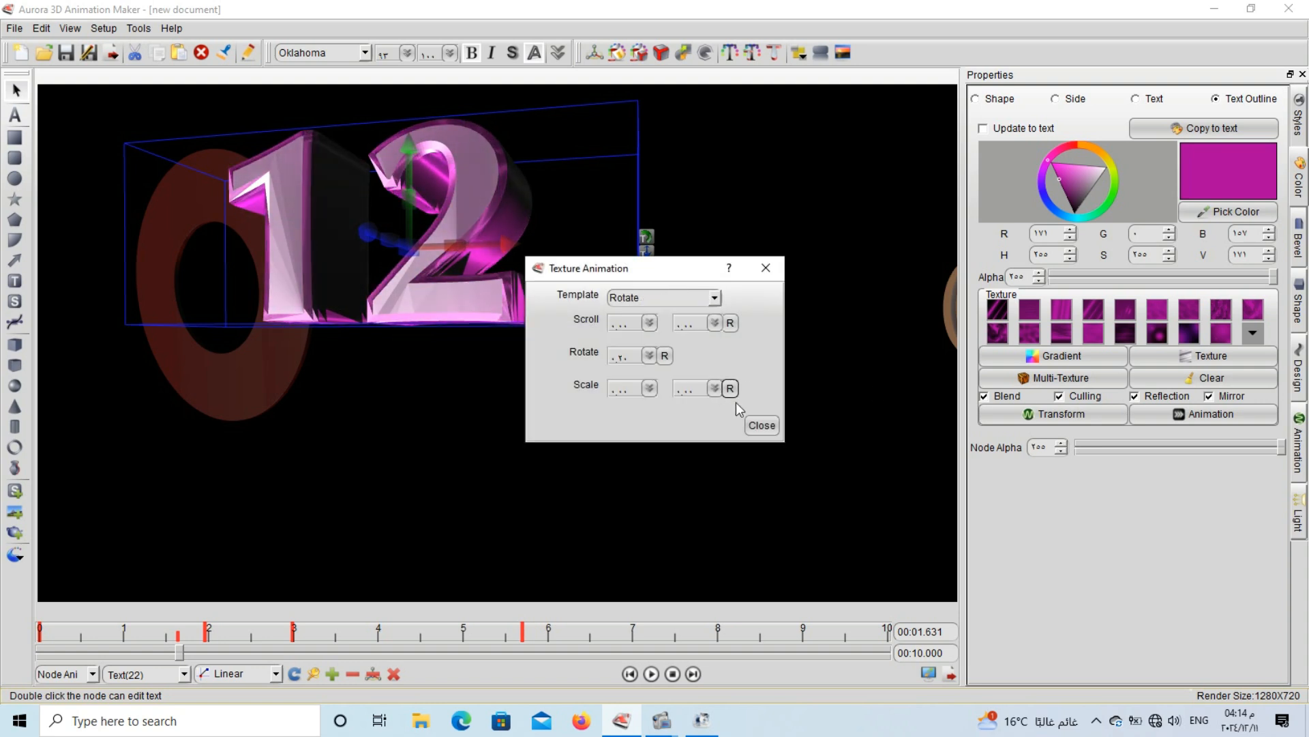
{"action": "left_click", "coordinate": [761, 425]}
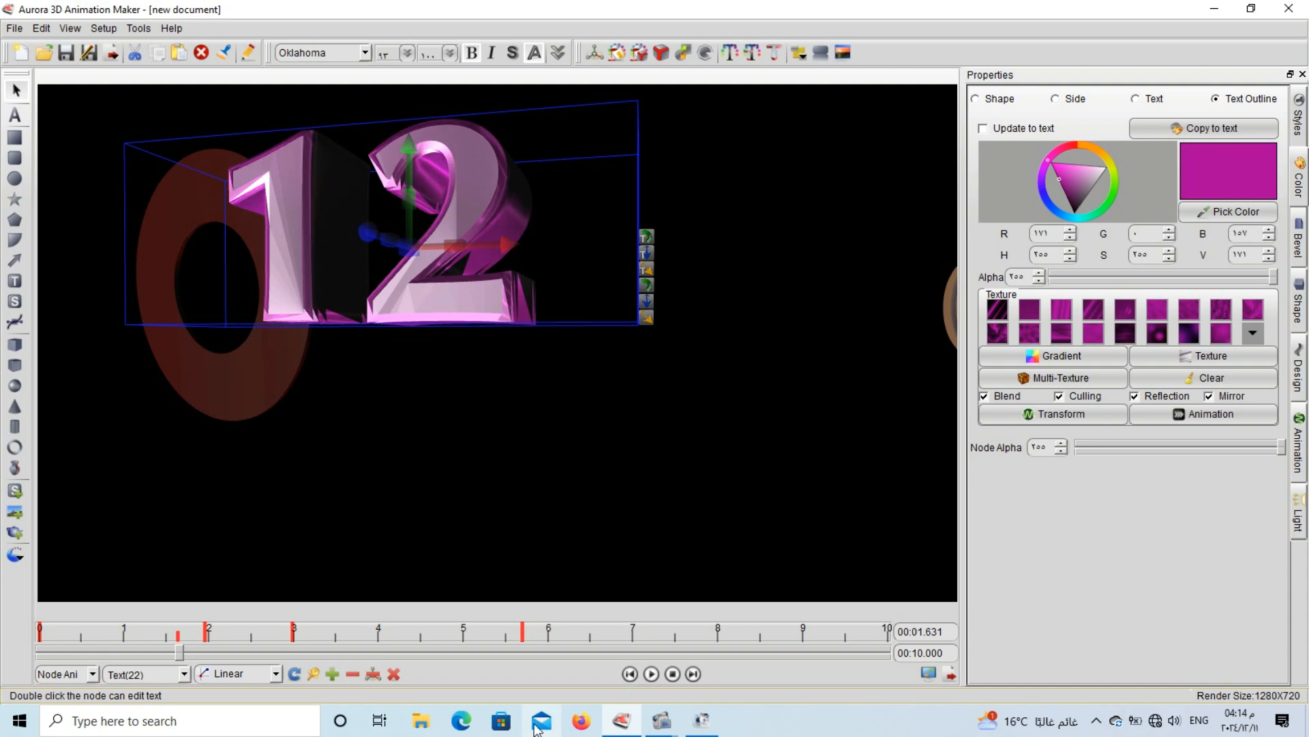
Animate the 12 text by letter with the Typewriter effect at value 0.22, keyframe it at 1.631 seconds and play the animation
{"action": "left_click", "coordinate": [1299, 385]}
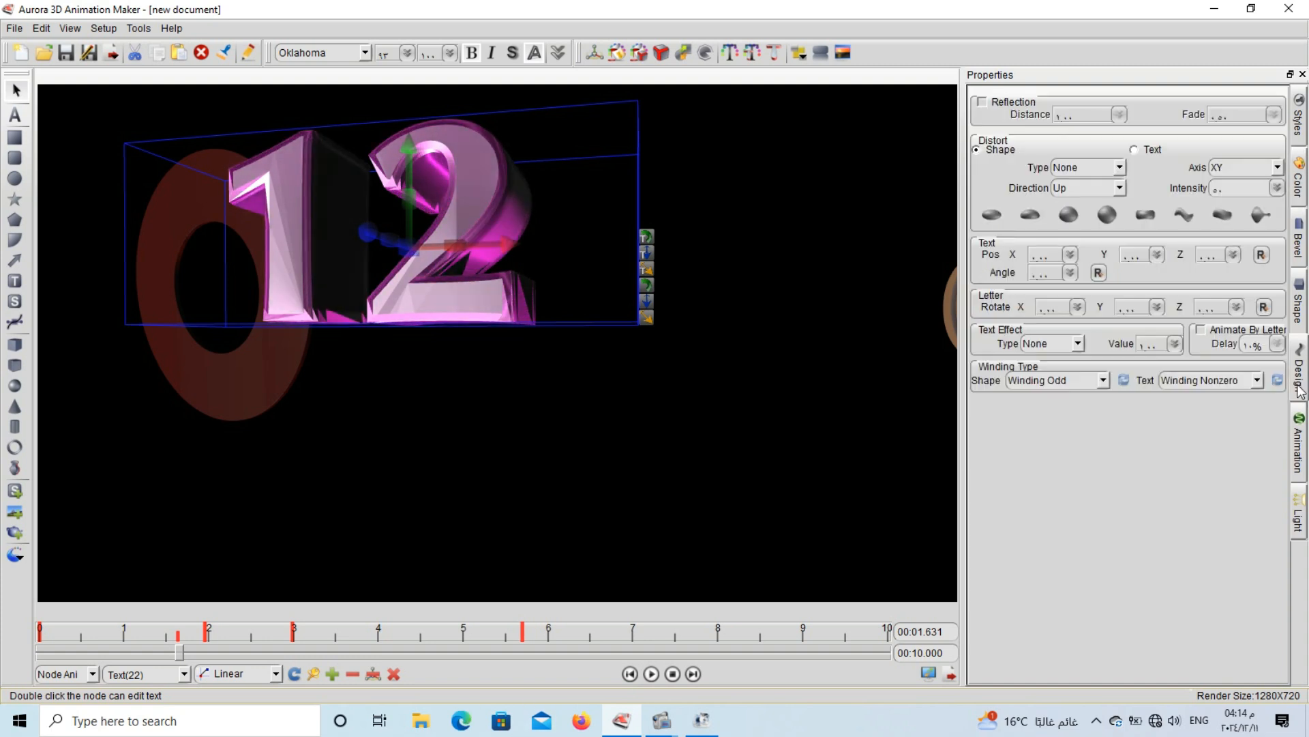
{"action": "left_click", "coordinate": [1200, 330]}
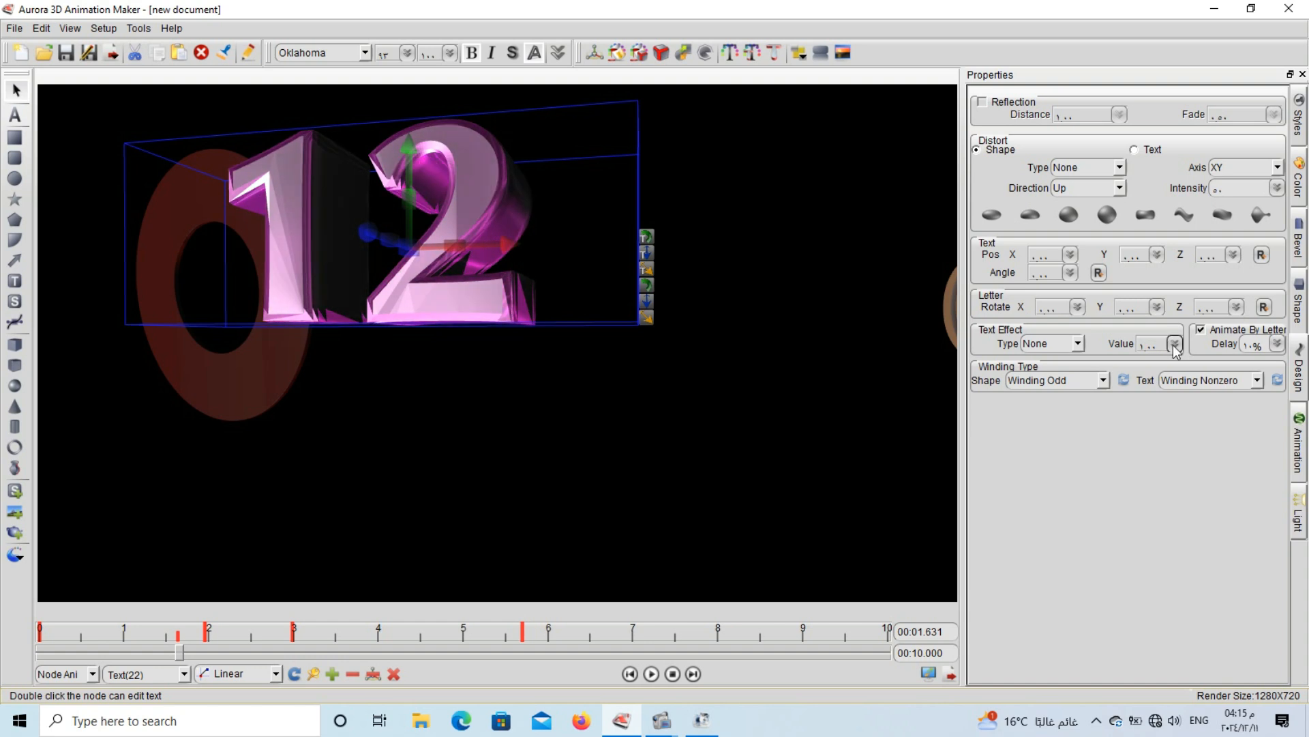
{"action": "left_click_drag", "start_coordinate": [1175, 344], "coordinate": [1178, 423]}
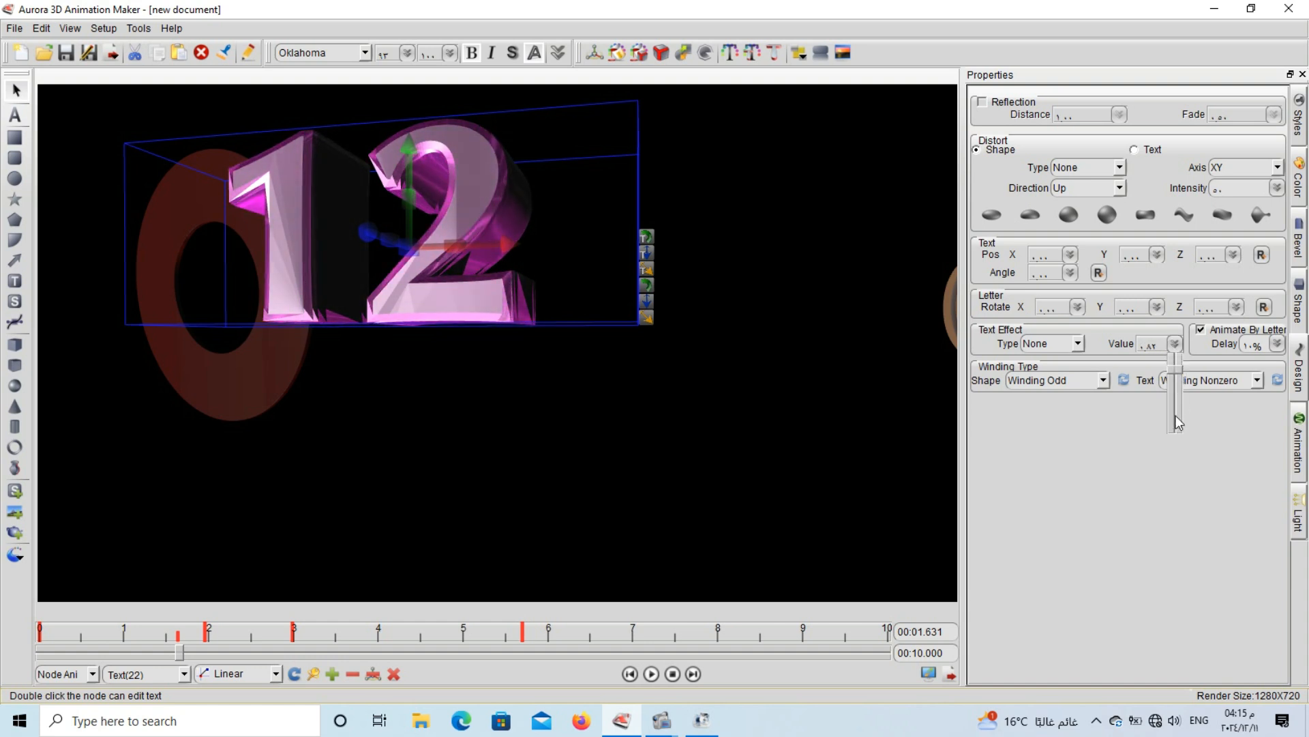
{"action": "left_click", "coordinate": [1176, 416]}
{"action": "left_click", "coordinate": [1079, 346]}
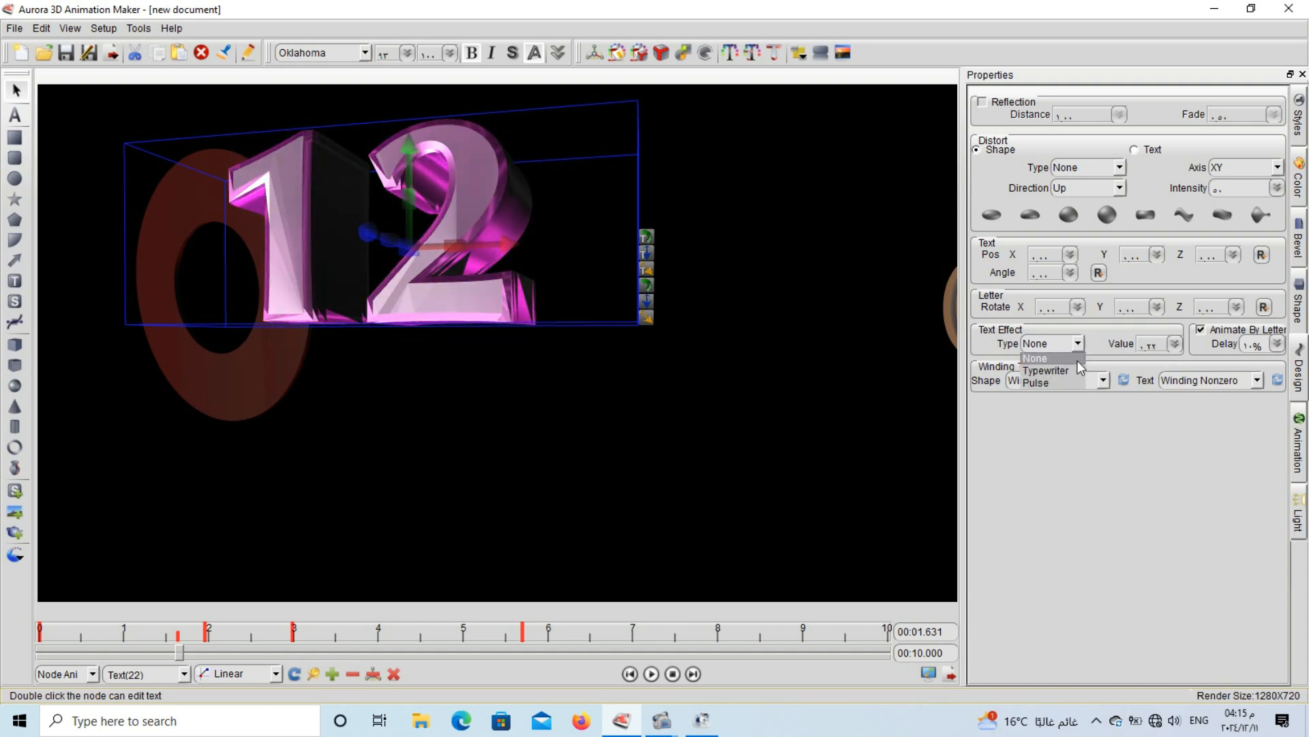
{"action": "left_click", "coordinate": [1077, 371]}
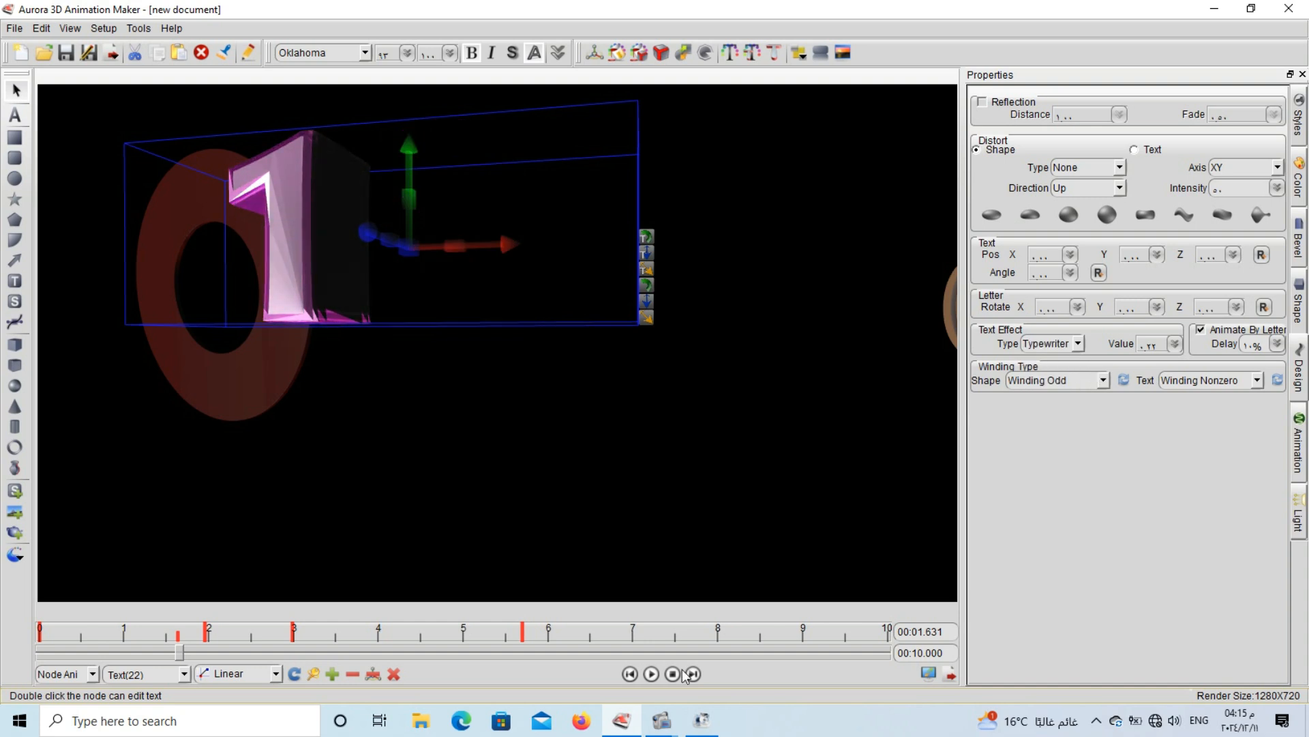
{"action": "left_click", "coordinate": [332, 676]}
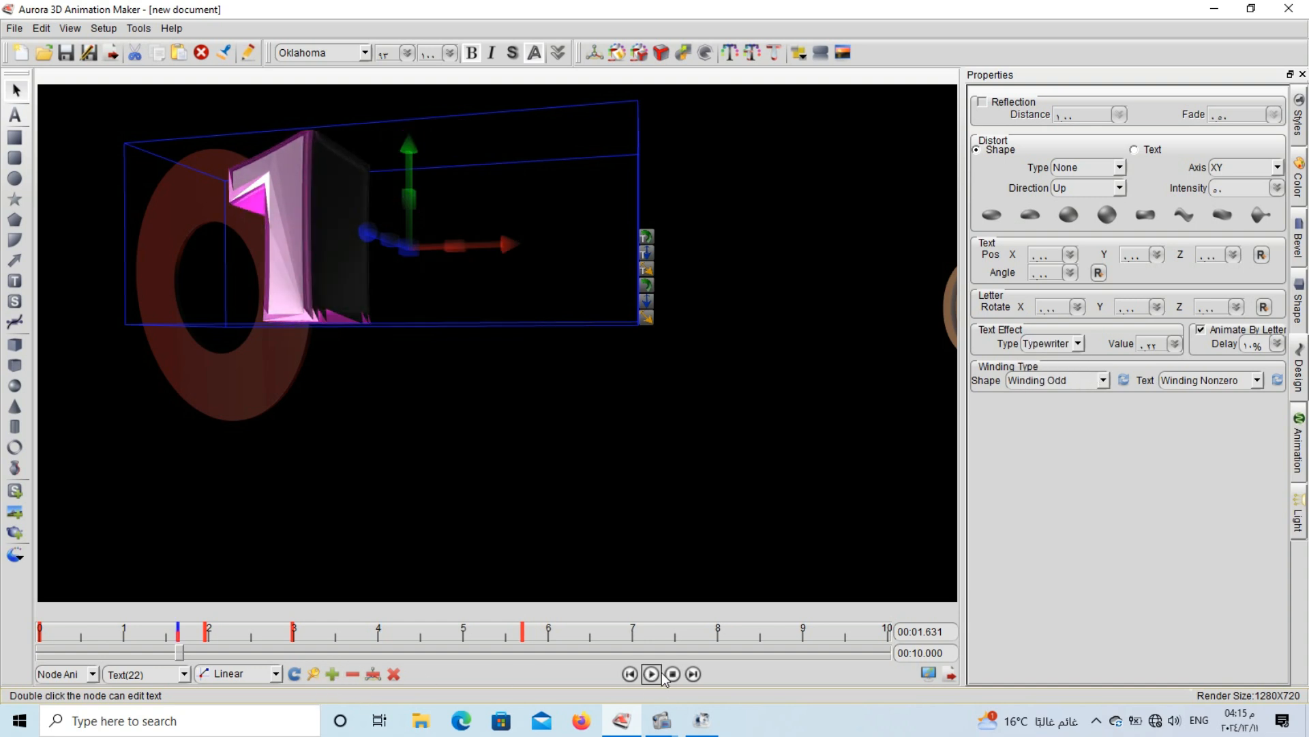
{"action": "left_click", "coordinate": [654, 673]}
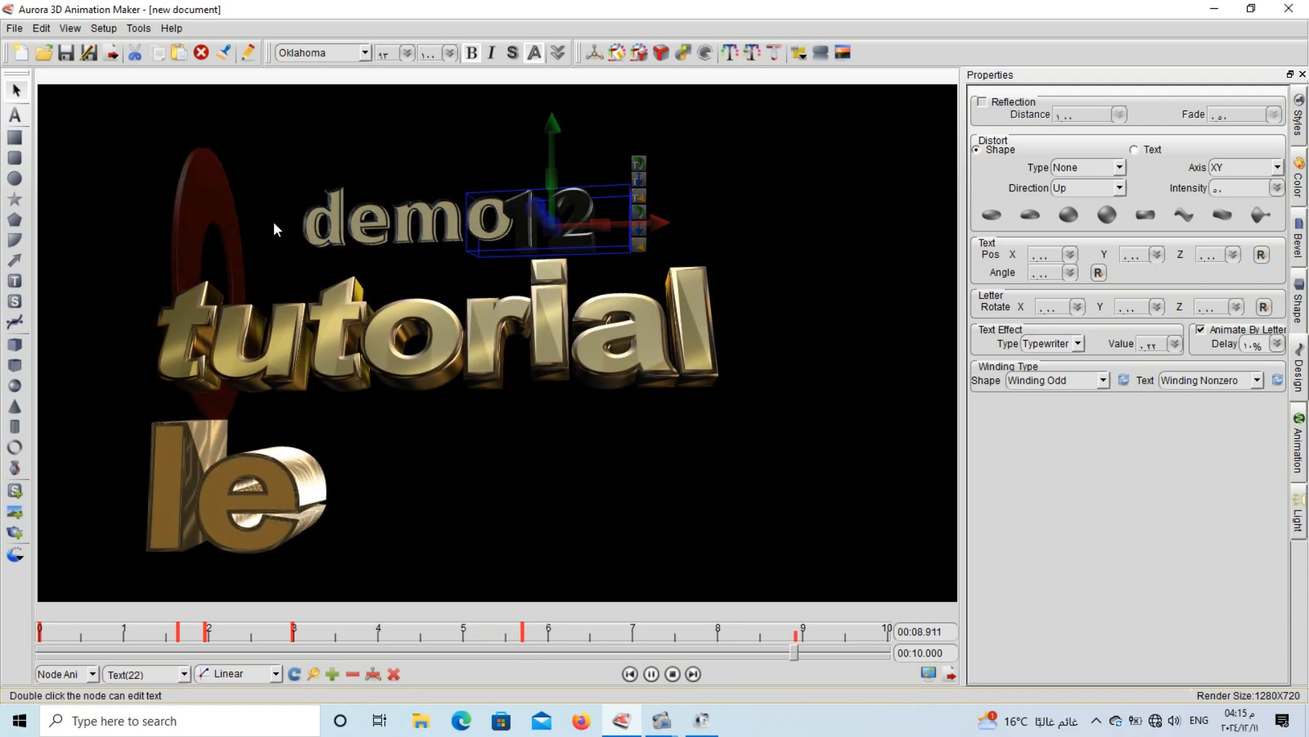
At 10 seconds, move the red ring to the upper right of the tutorial text, push it back in depth and keyframe it
{"action": "left_click", "coordinate": [226, 214]}
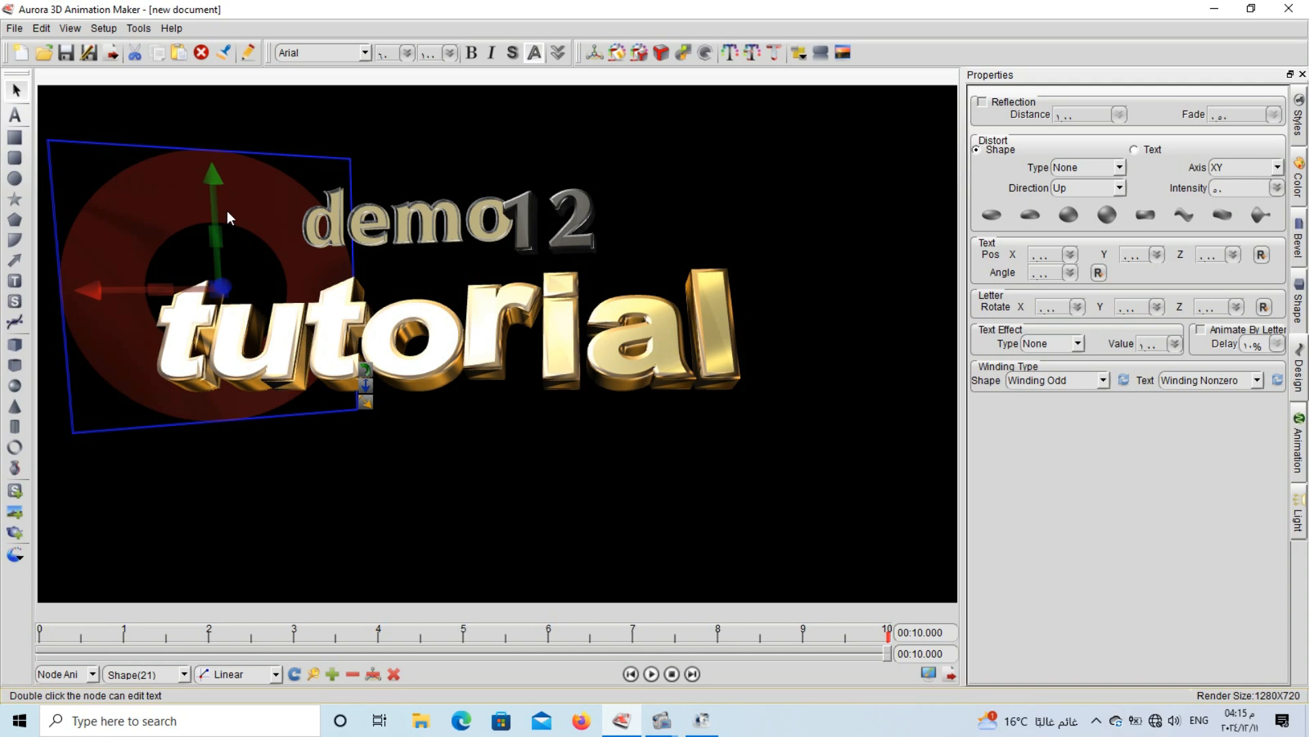
{"action": "left_click_drag", "start_coordinate": [227, 211], "coordinate": [851, 201]}
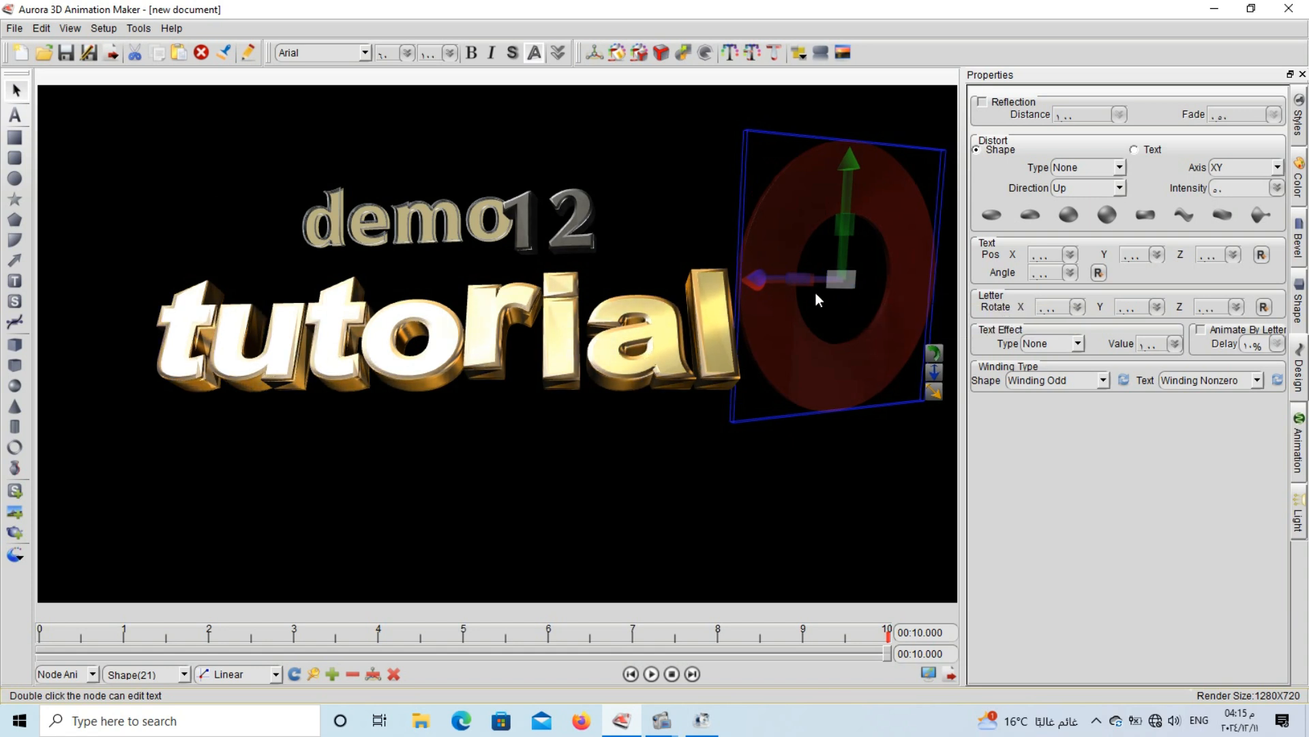
{"action": "left_click_drag", "start_coordinate": [762, 280], "coordinate": [450, 260]}
{"action": "left_click_drag", "start_coordinate": [646, 264], "coordinate": [788, 173]}
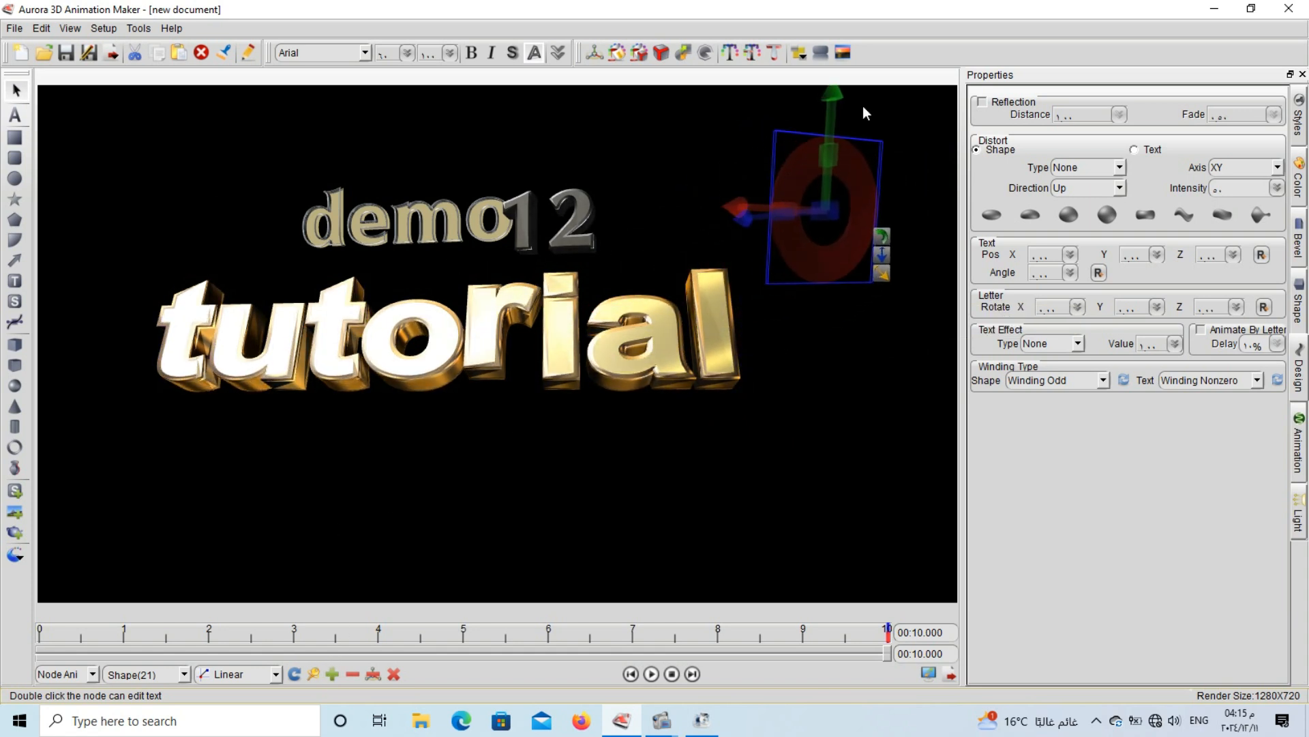
Give the scene a black-to-white gradient background and play the animation
{"action": "left_click", "coordinate": [843, 52]}
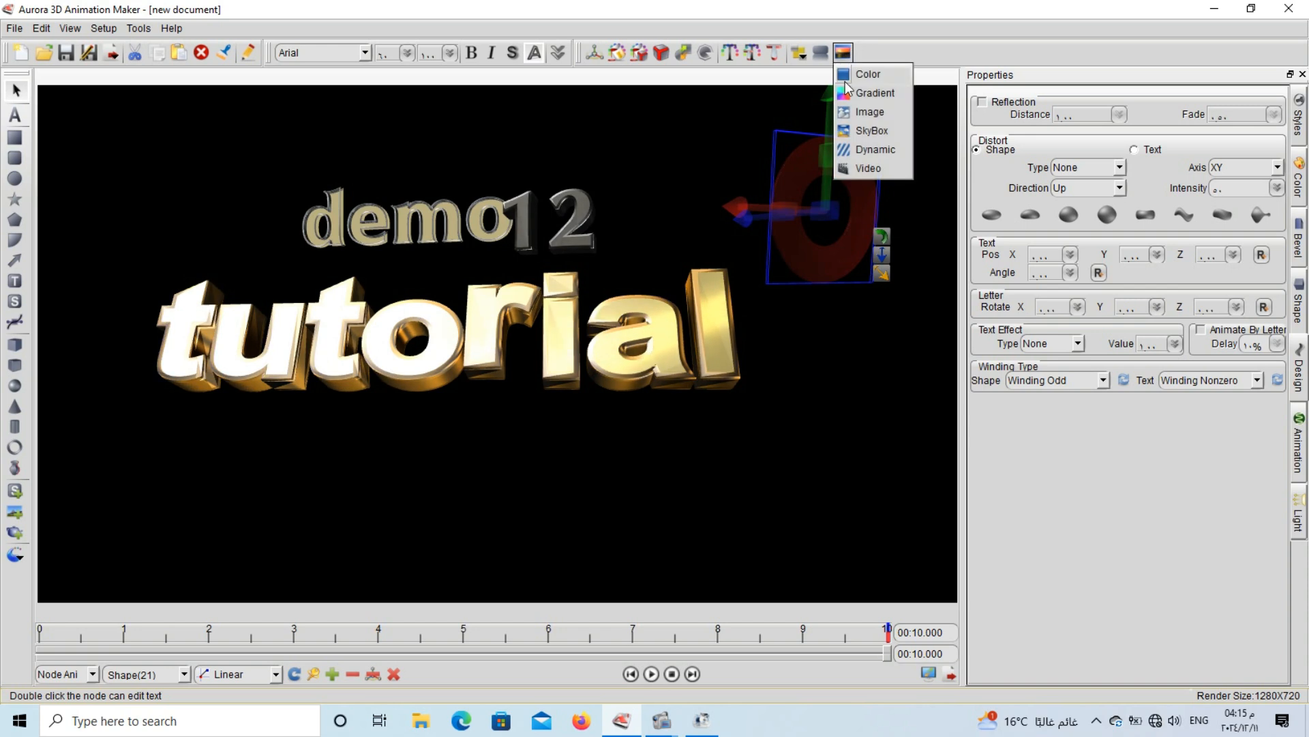
{"action": "left_click", "coordinate": [892, 92]}
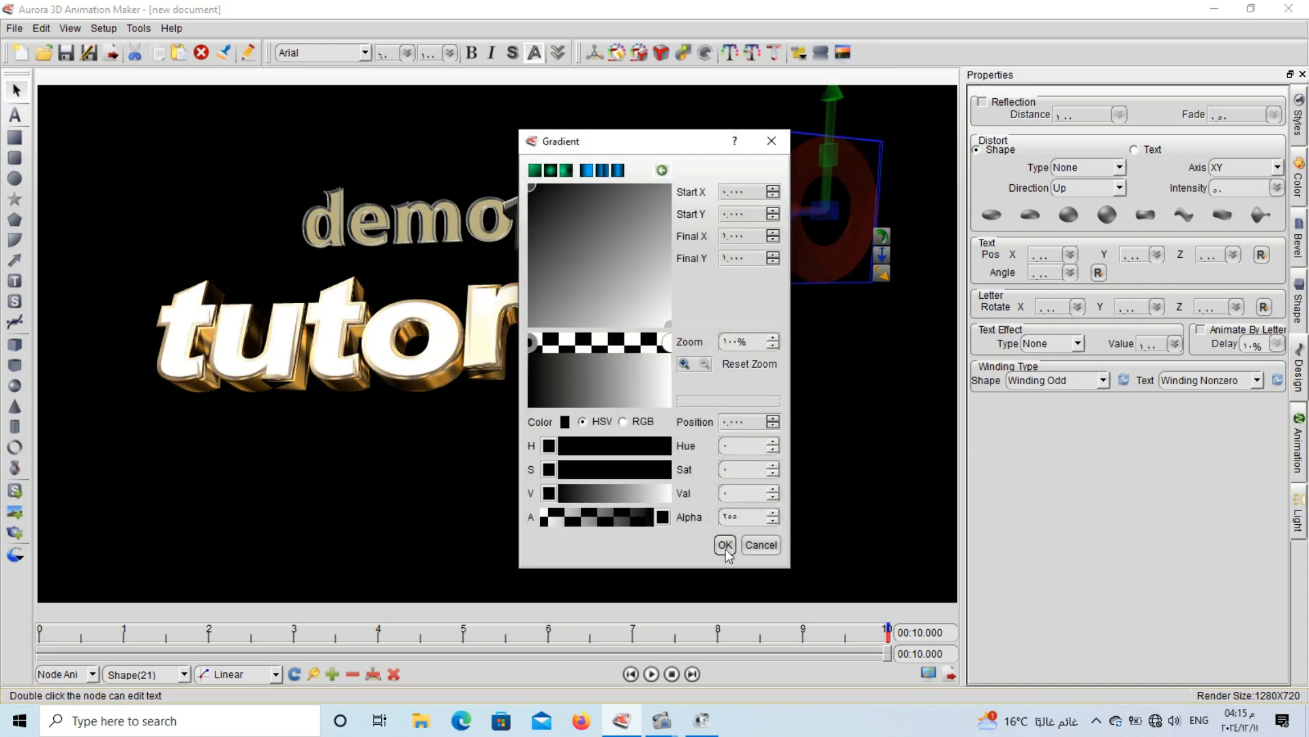
{"action": "left_click", "coordinate": [725, 544]}
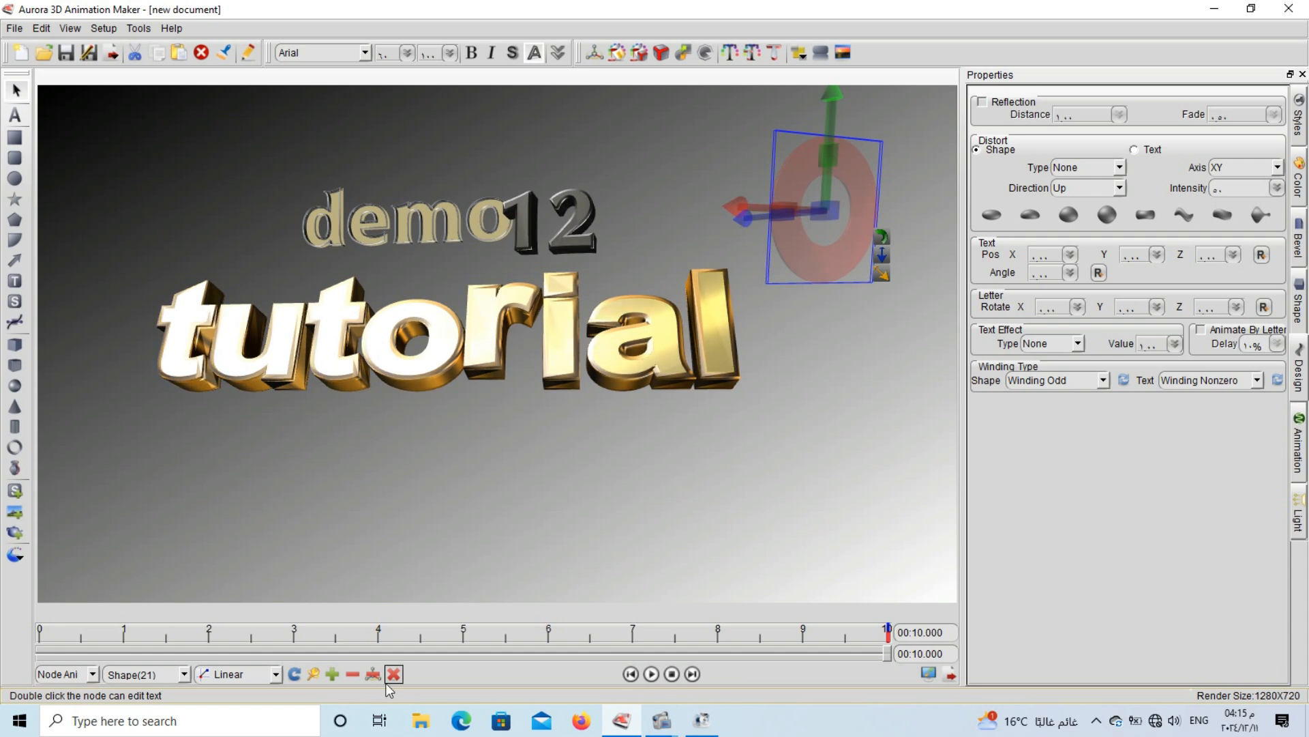
{"action": "left_click", "coordinate": [651, 674]}
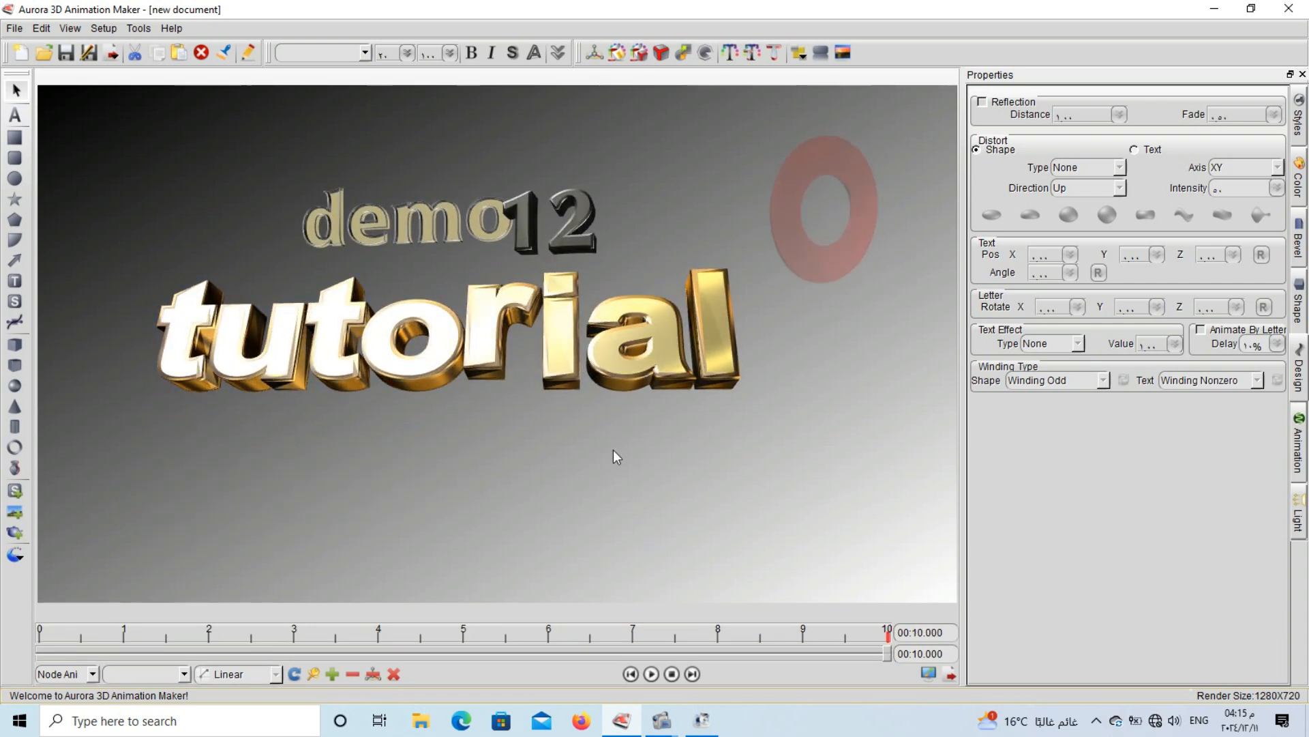
Try to shift the 12 text slightly to the right of demo at 10 seconds
{"action": "left_click", "coordinate": [576, 231]}
{"action": "left_click_drag", "start_coordinate": [661, 221], "coordinate": [726, 231]}
{"action": "left_click", "coordinate": [624, 474]}
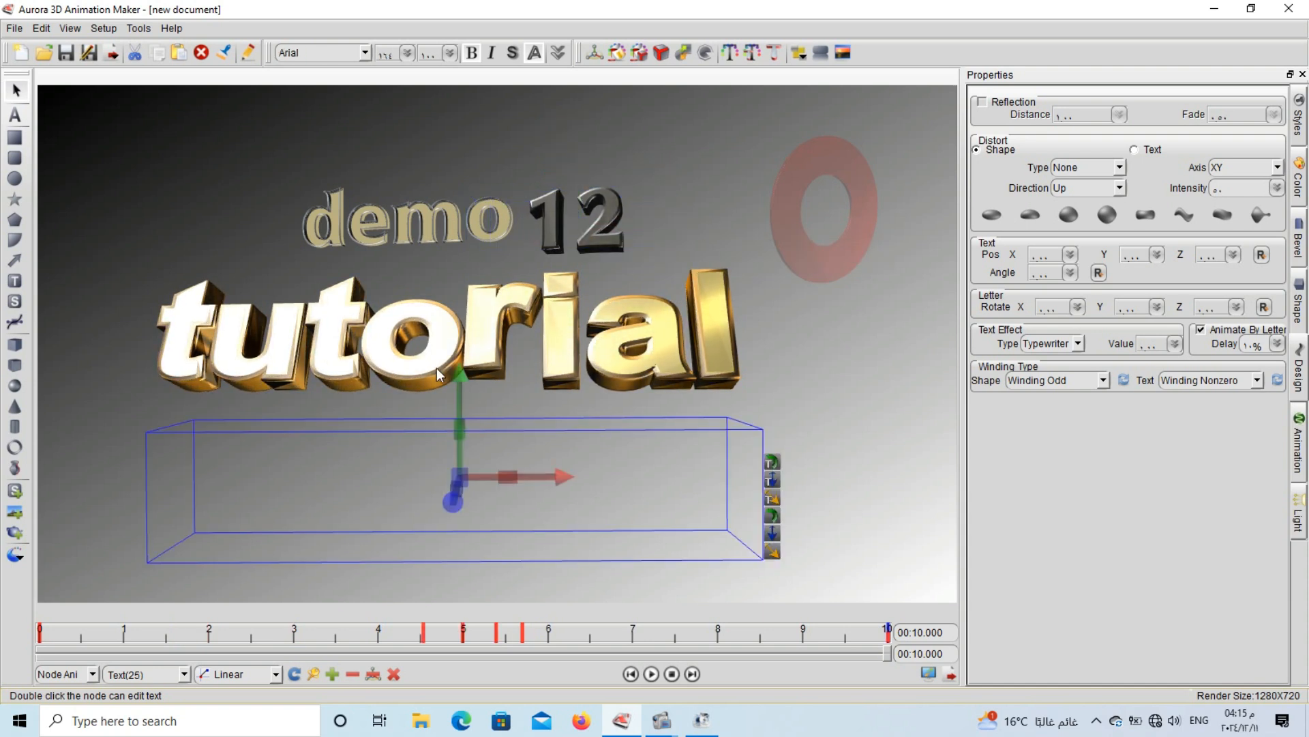
At 9.5 seconds, set the tutorial text's node alpha to 0, add a keyframe and play the animation
{"action": "left_click", "coordinate": [475, 347]}
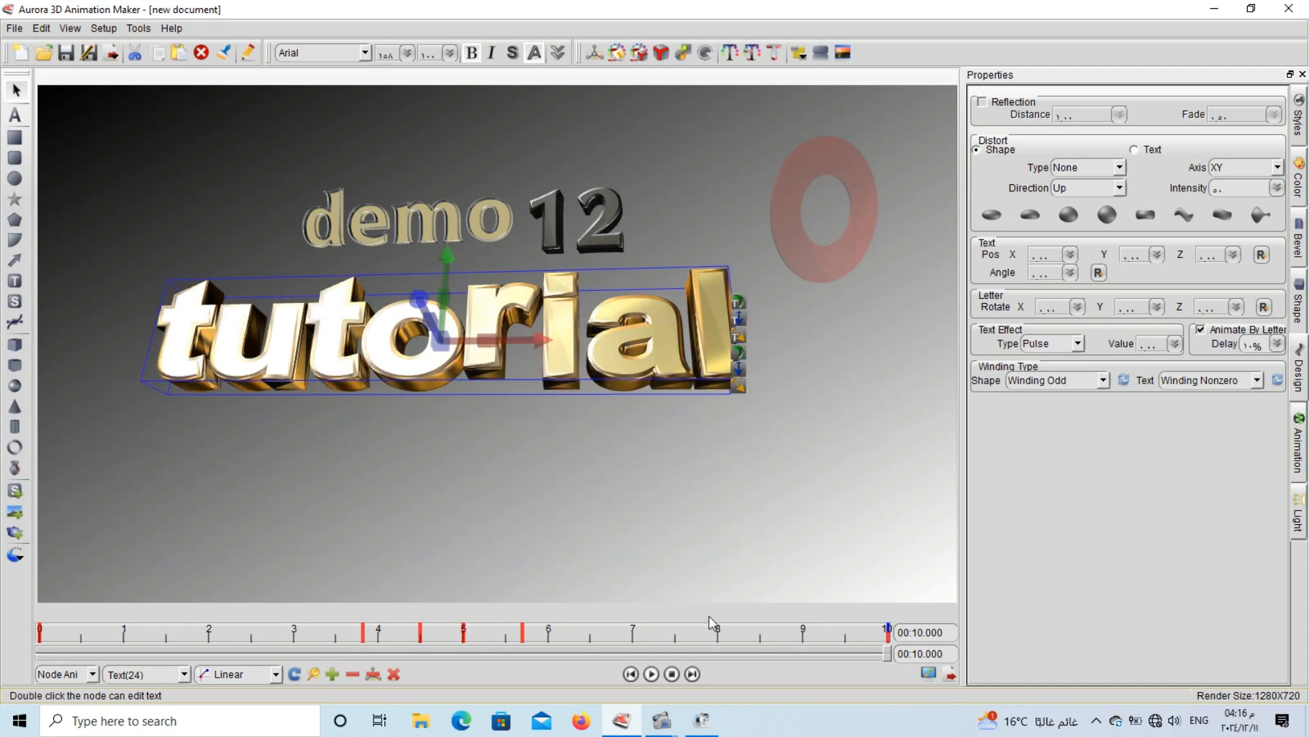
{"action": "left_click", "coordinate": [604, 648]}
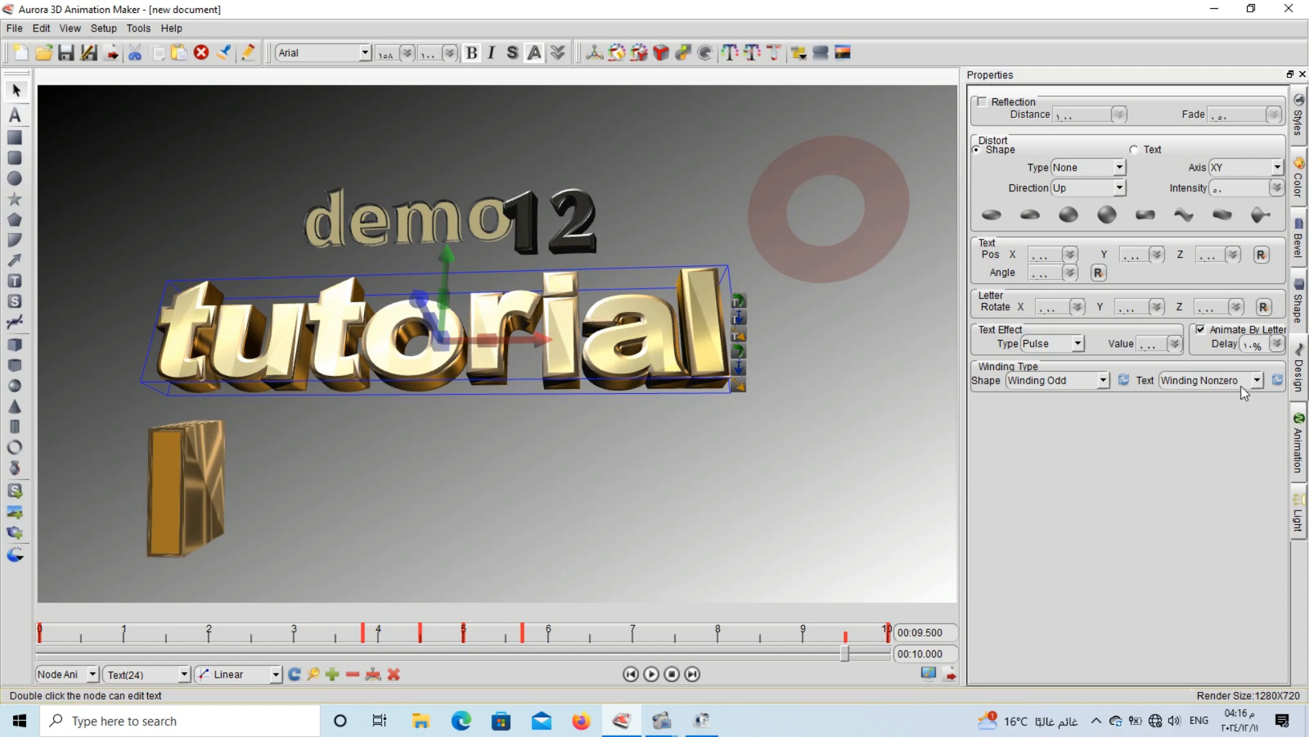
{"action": "left_click", "coordinate": [1301, 186]}
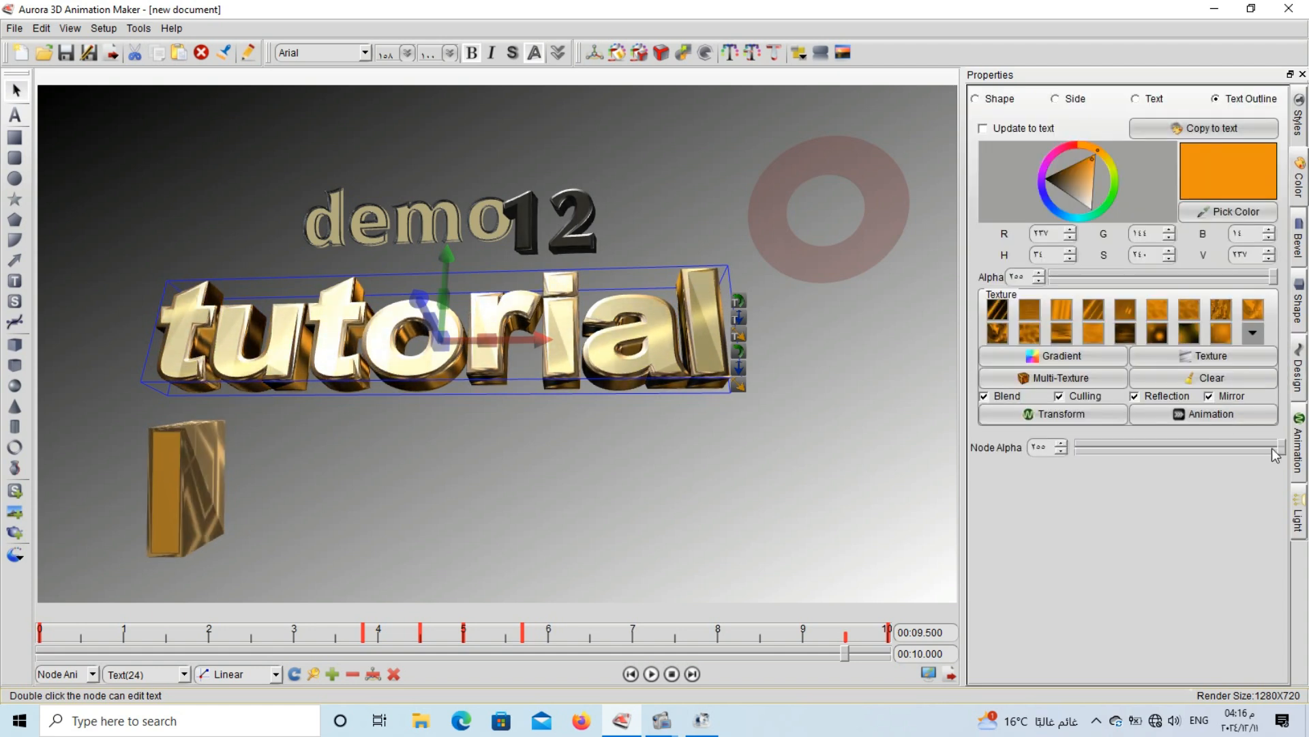
{"action": "left_click_drag", "start_coordinate": [1264, 454], "coordinate": [1092, 450]}
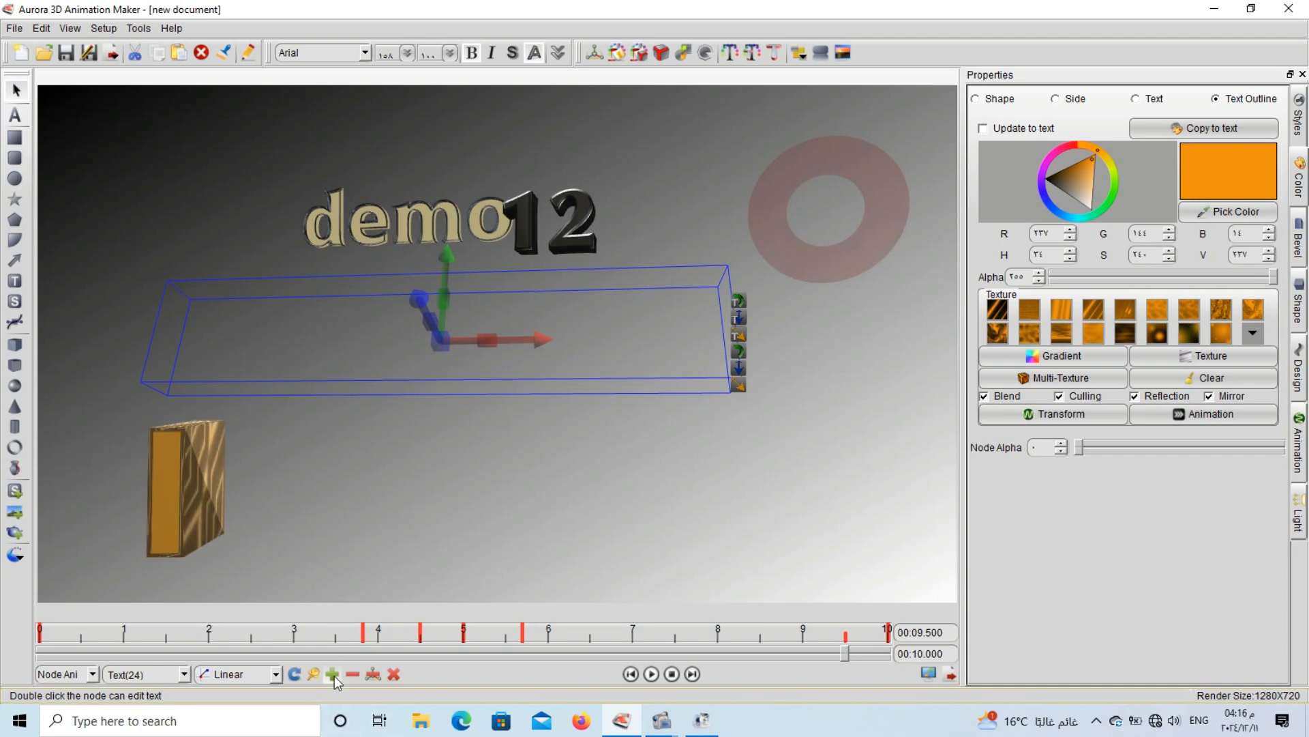
{"action": "left_click", "coordinate": [656, 674]}
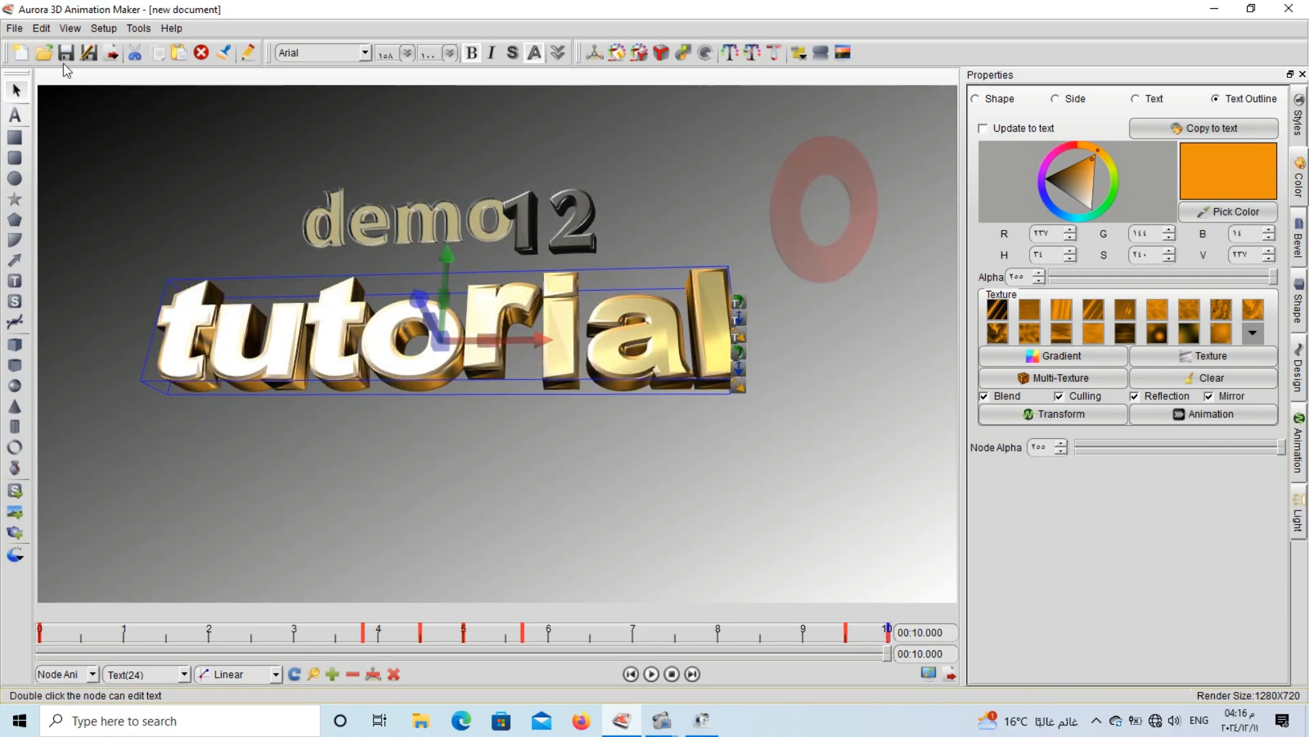
Save the animation as a new file in the Animation Maker Files folder, with a name starting with "en"
{"action": "left_click", "coordinate": [15, 29]}
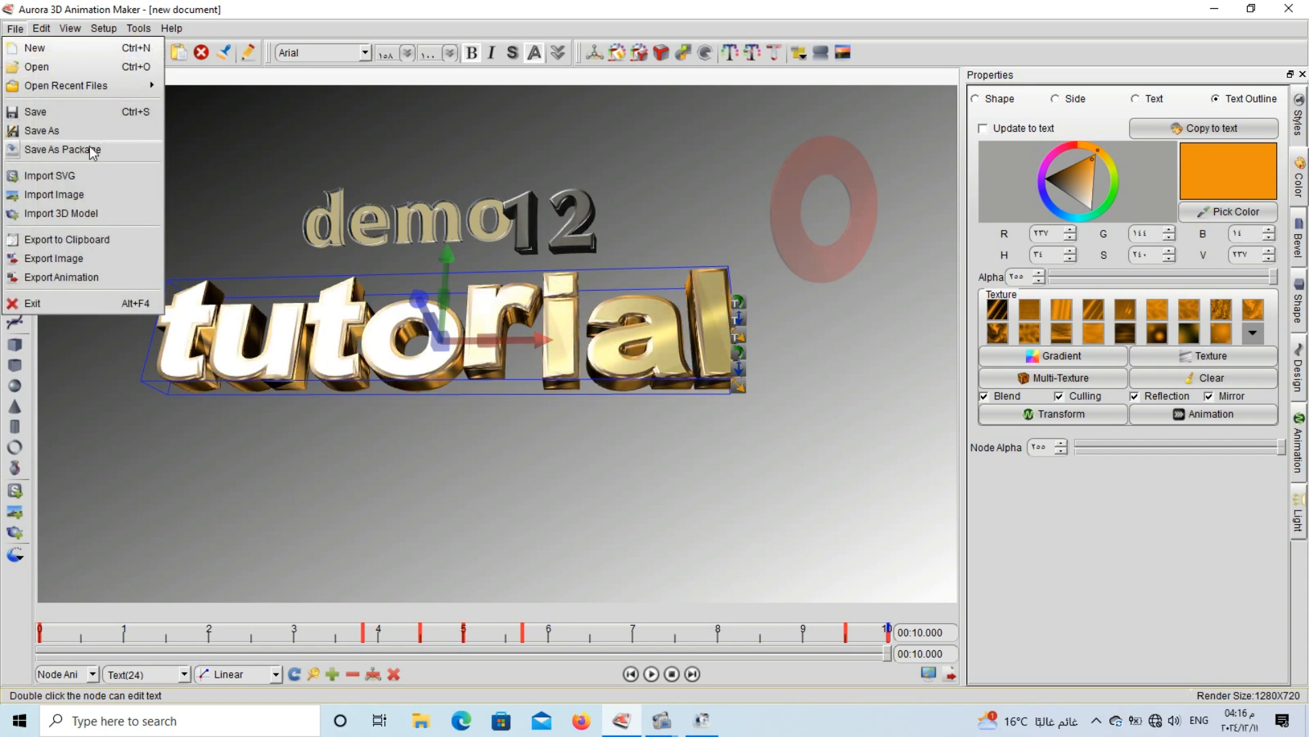
{"action": "left_click", "coordinate": [82, 138]}
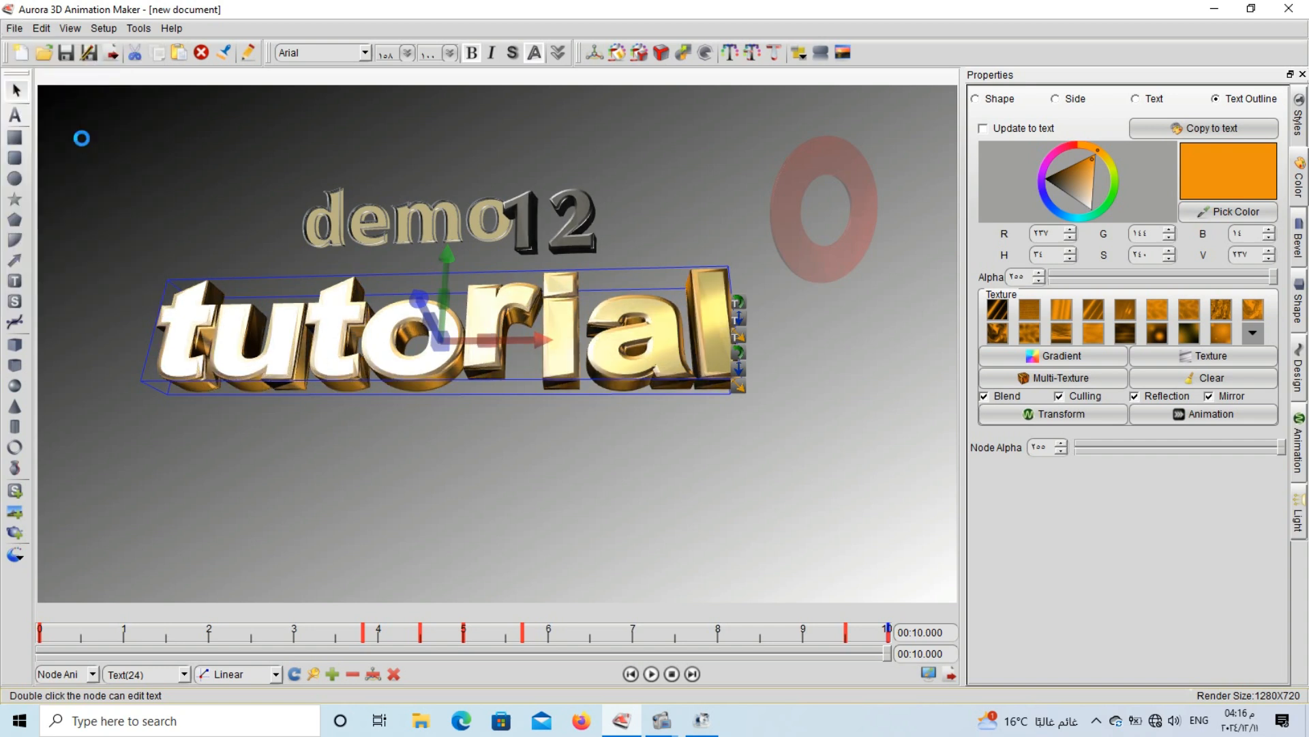
{"action": "type", "text": "en"}
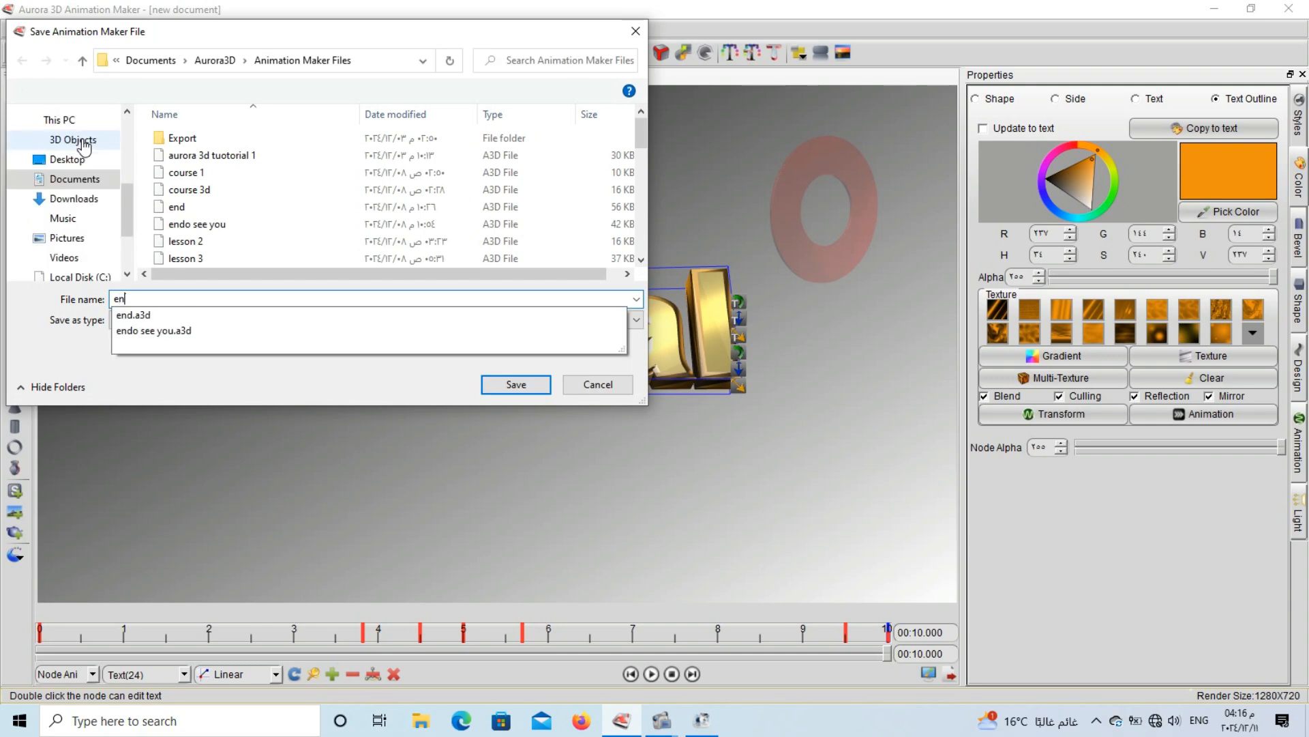